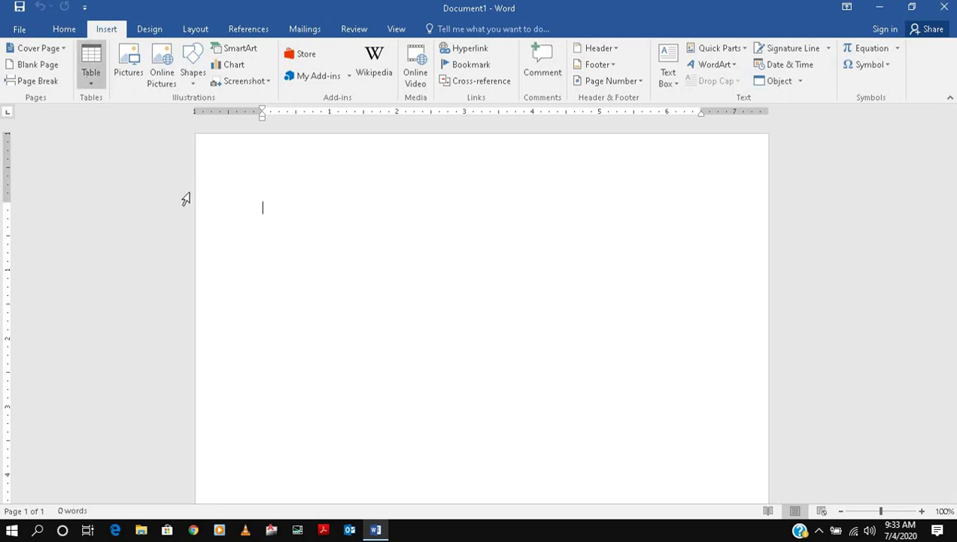
- Insert the built-in Integral cover page into the blank document
left_click(39, 48)
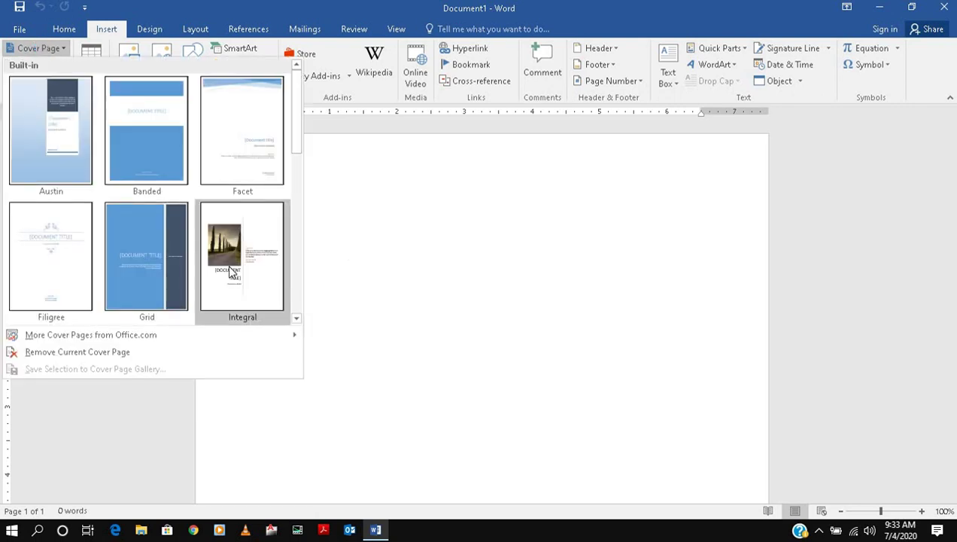
left_click(231, 272)
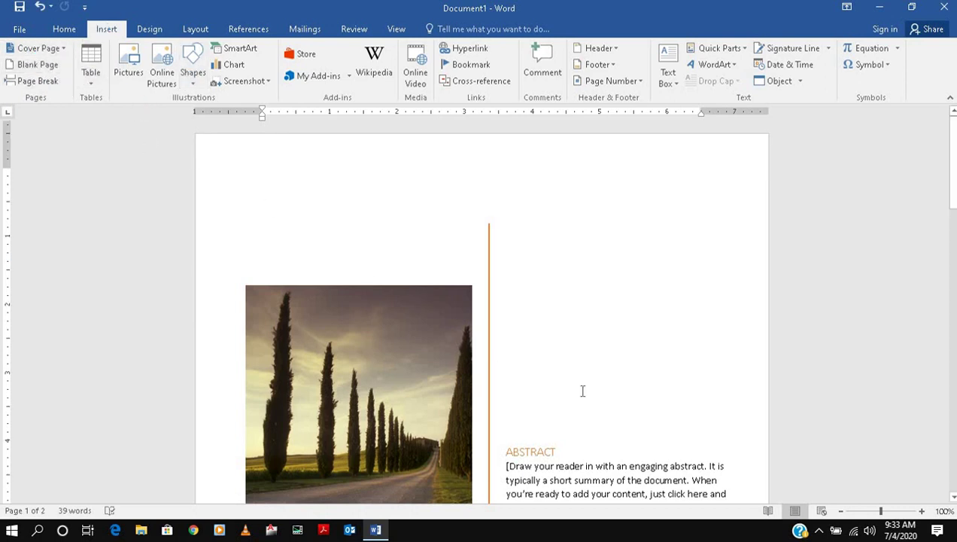
scroll(581, 390, "down", 1)
scroll(582, 390, "down", 4)
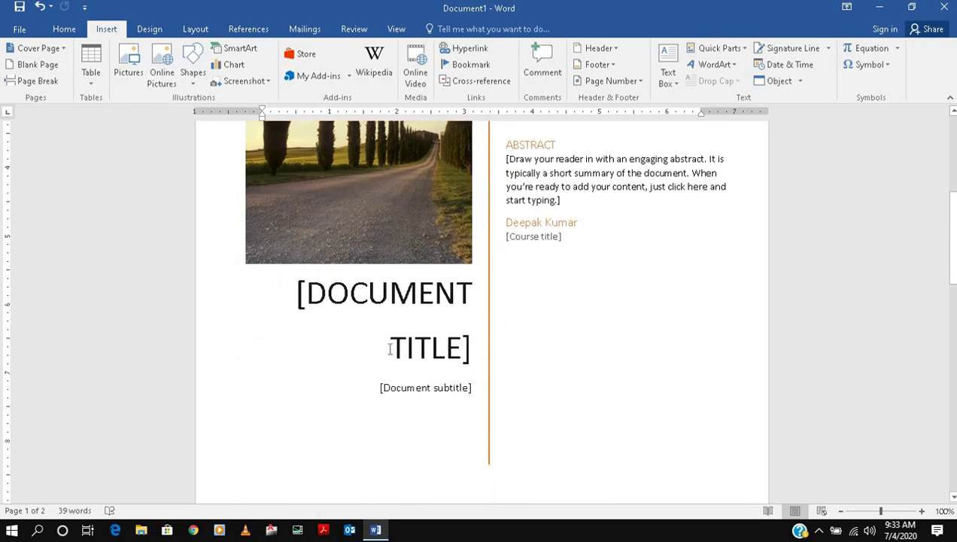
scroll(567, 277, "up", 2)
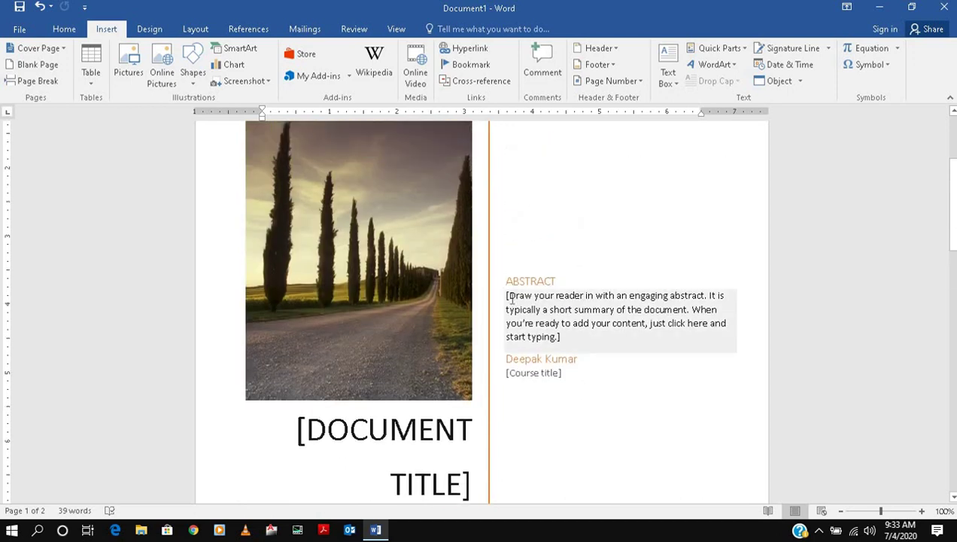
- Format the cover page's abstract placeholder text in Arial Black, trying size 26 before setting it to 18
left_click(627, 331)
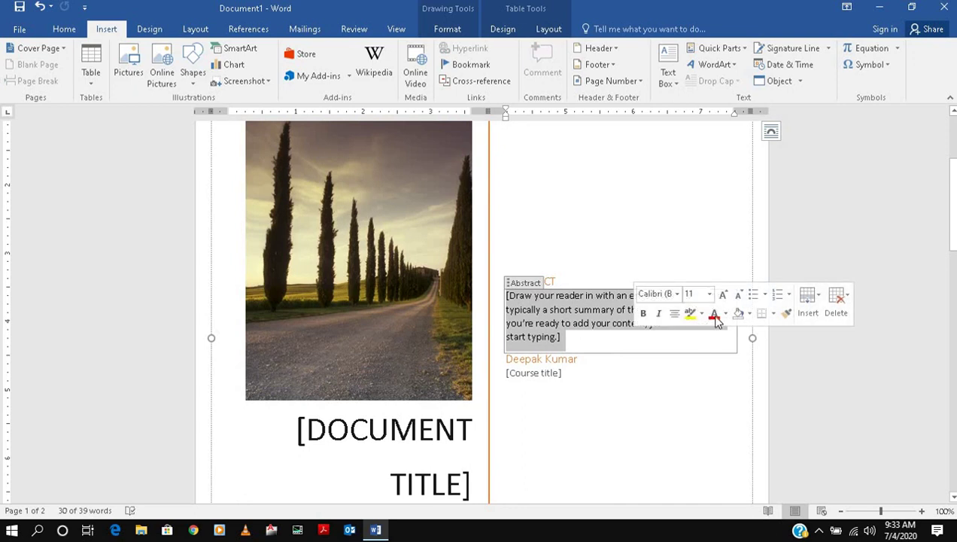
left_click(677, 294)
left_click(680, 209)
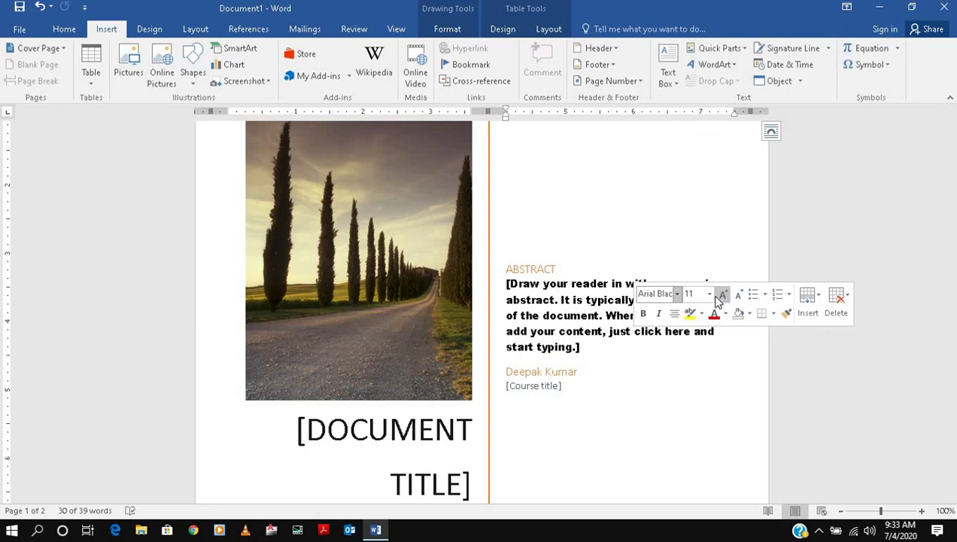
left_click(709, 295)
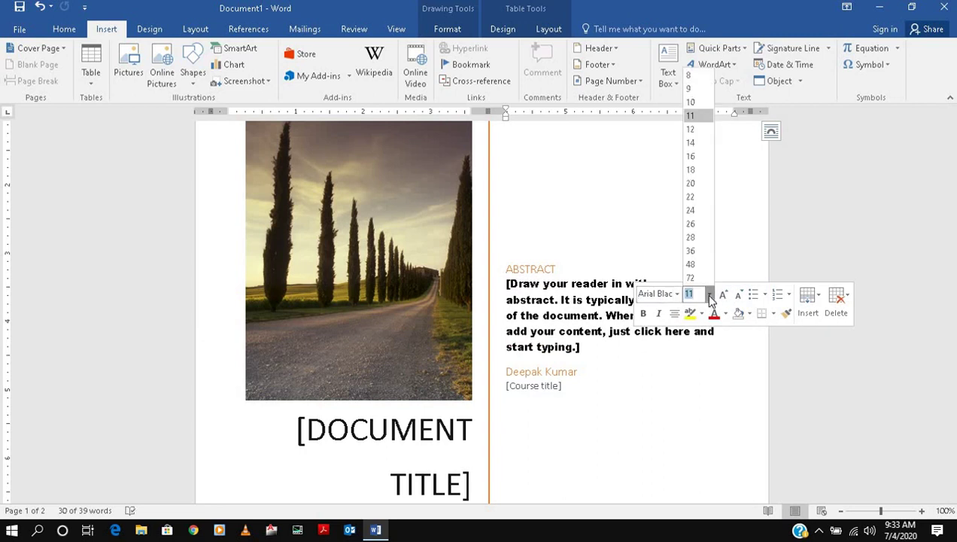
left_click(691, 224)
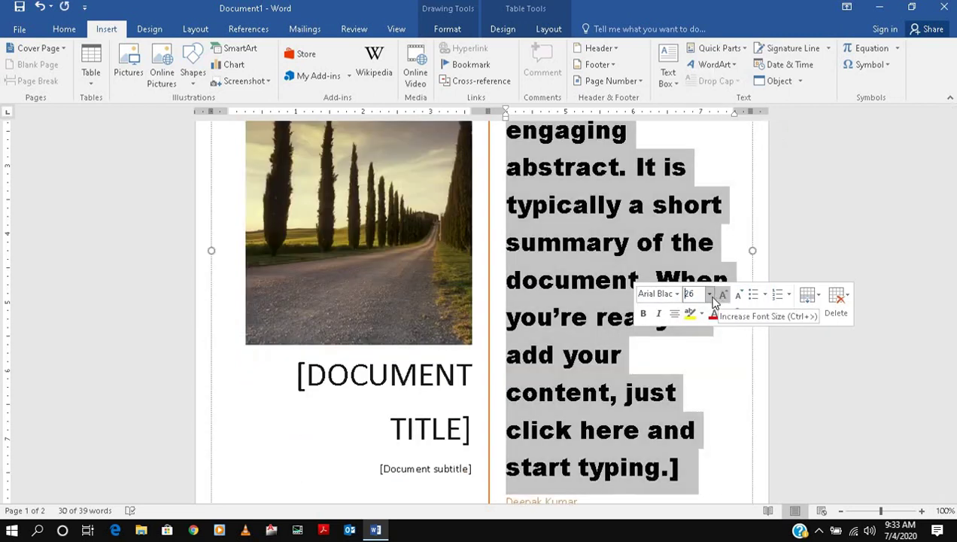
left_click(709, 293)
left_click(690, 170)
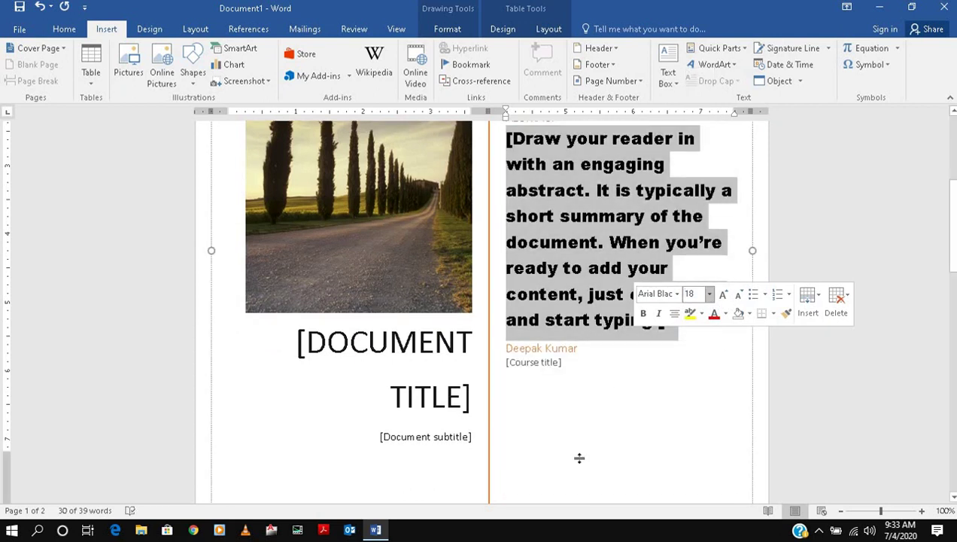
- Replace the cover page's road photo with computer.jpg from the Saved Pictures folder
scroll(347, 146, "up", 3)
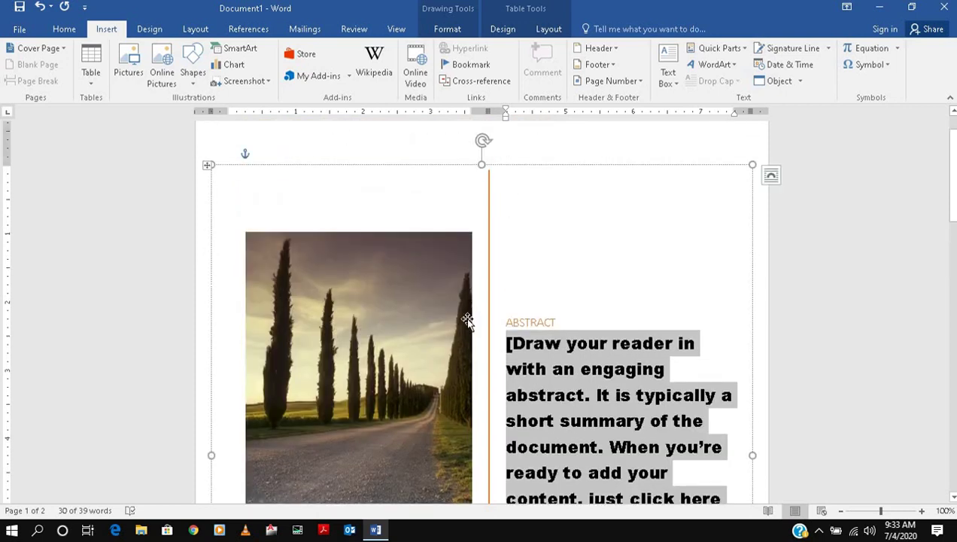
scroll(467, 319, "down", 8)
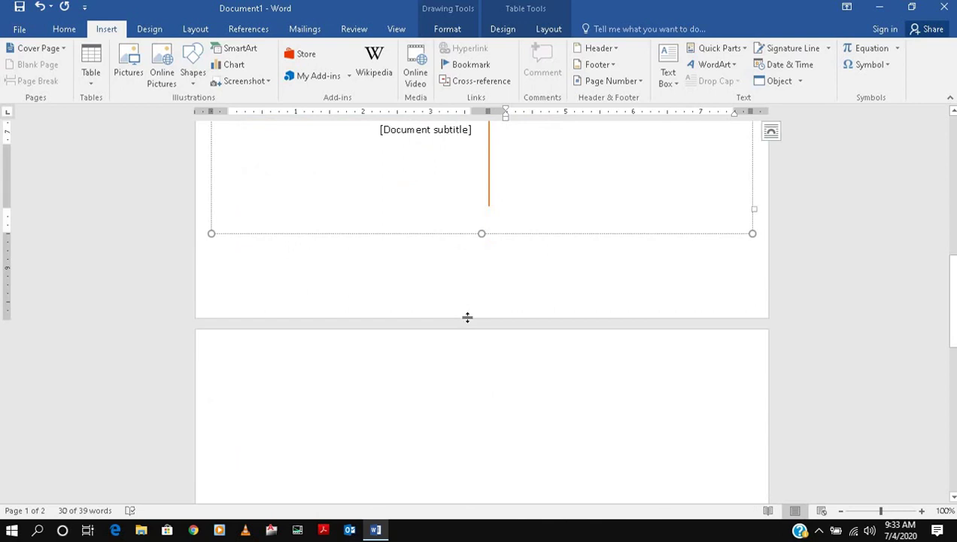
scroll(467, 317, "up", 8)
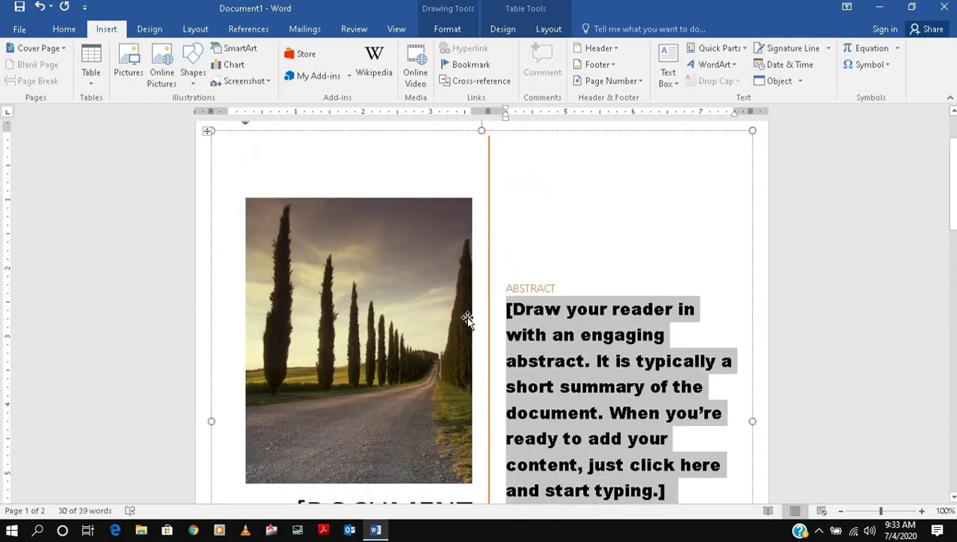
scroll(467, 319, "up", 2)
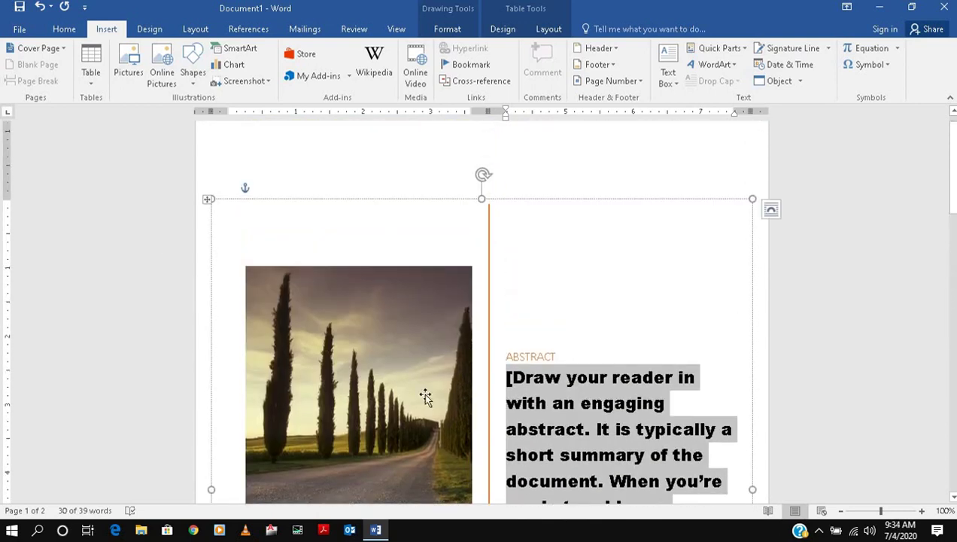
left_click(412, 332)
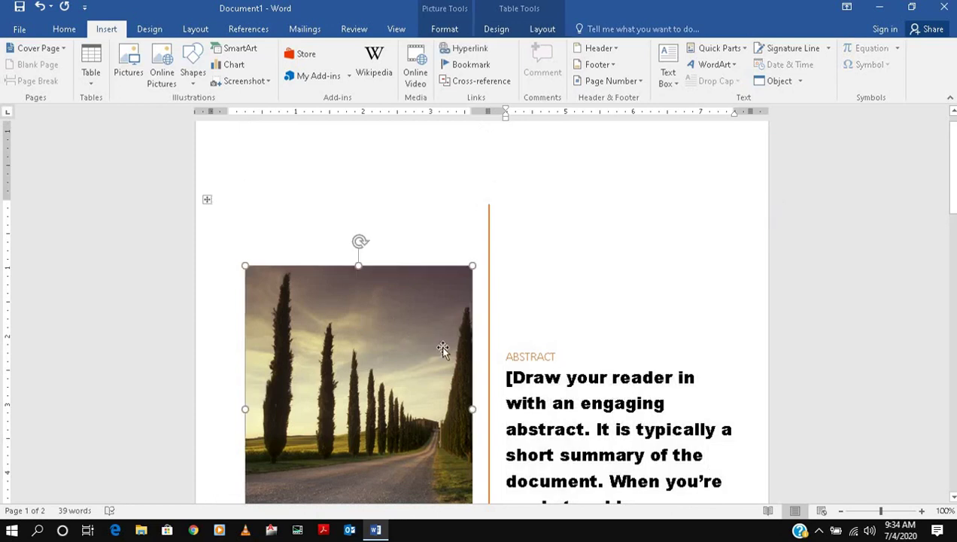
scroll(443, 348, "down", 3)
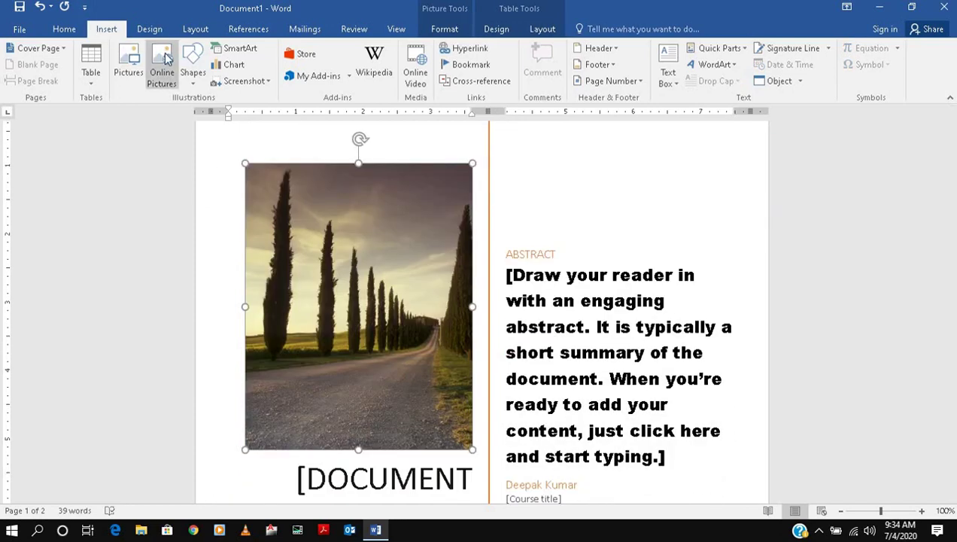
left_click(129, 72)
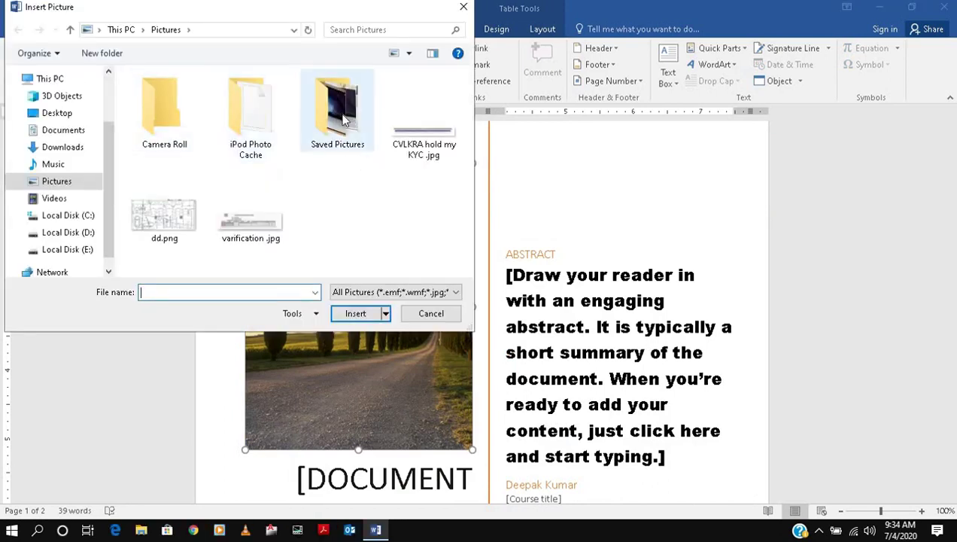
double_click(343, 120)
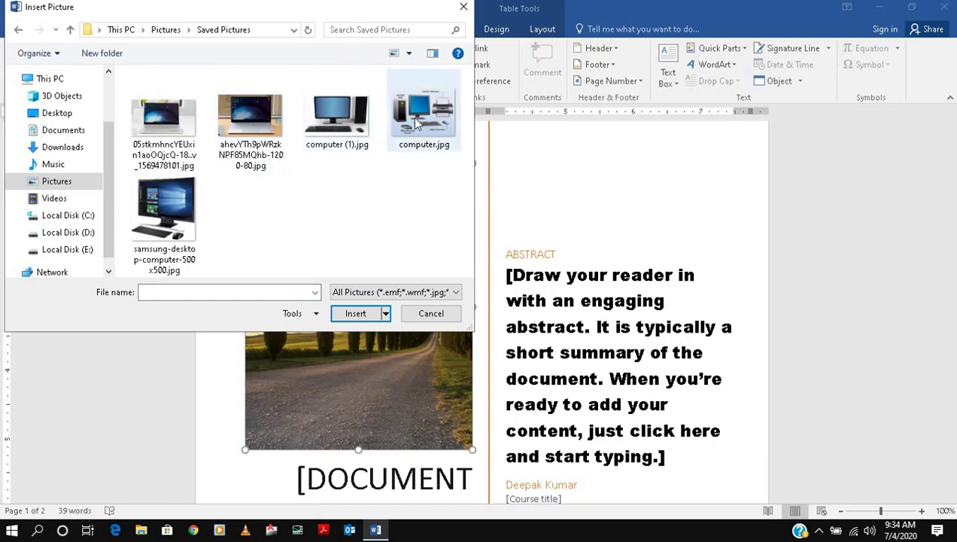
left_click(418, 120)
left_click(357, 314)
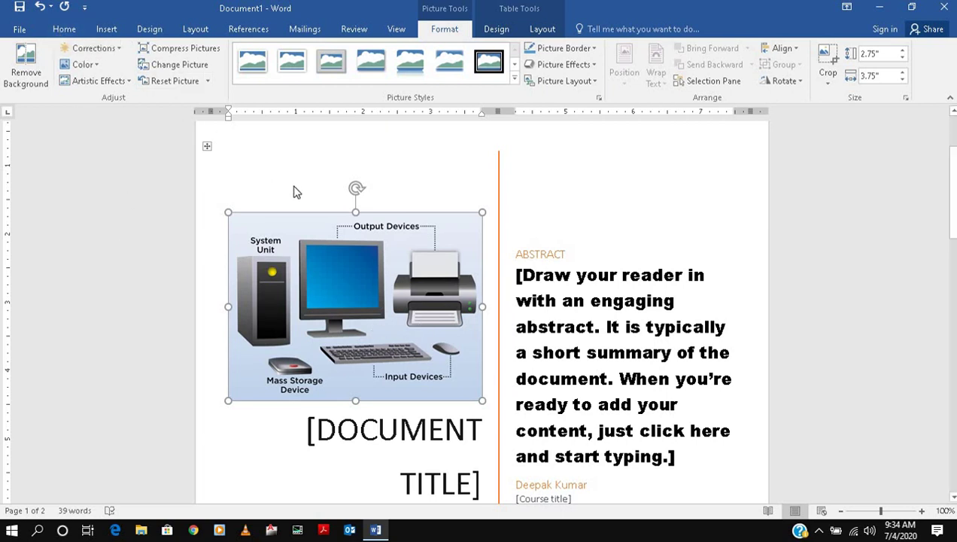
- Delete the cover page's contents together with the text box that holds them
left_click(206, 146)
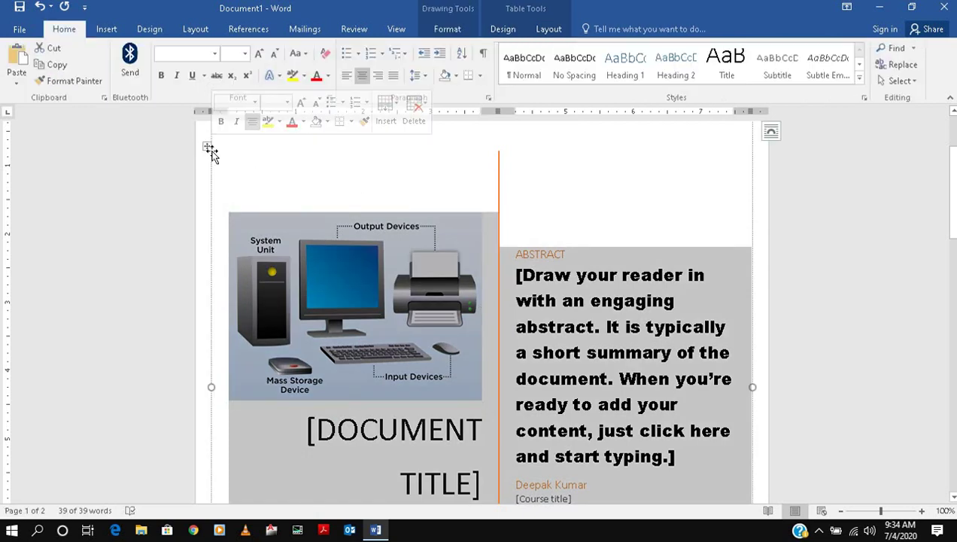
key("Delete")
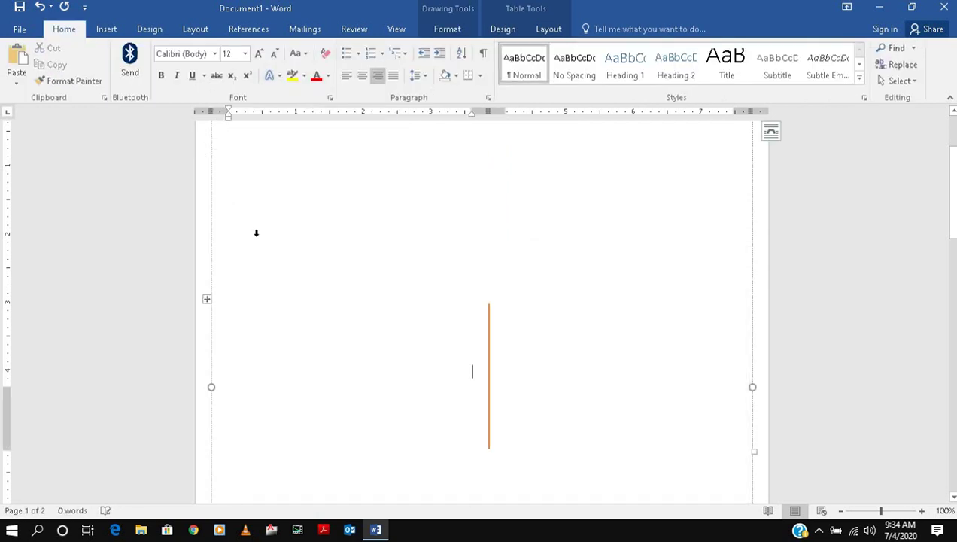
scroll(229, 199, "up", 3)
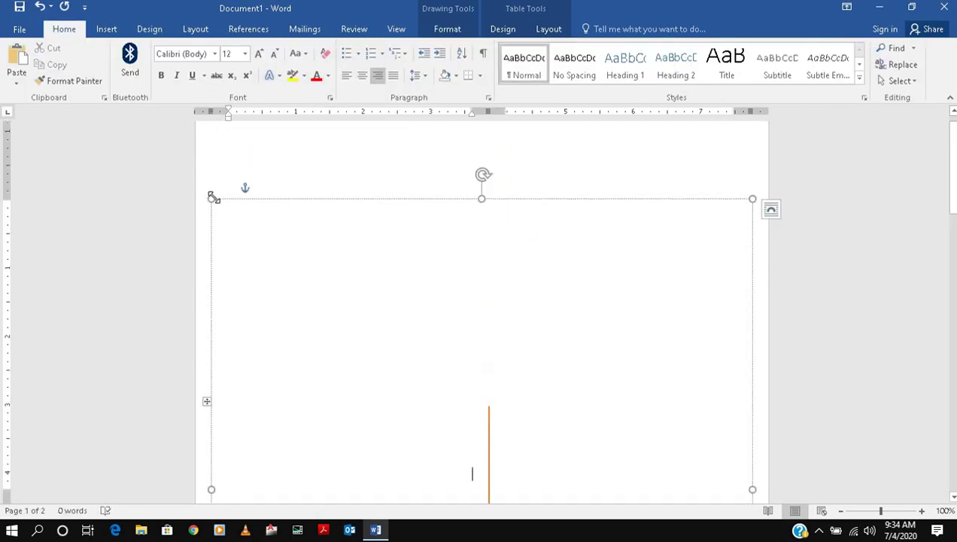
key("Delete")
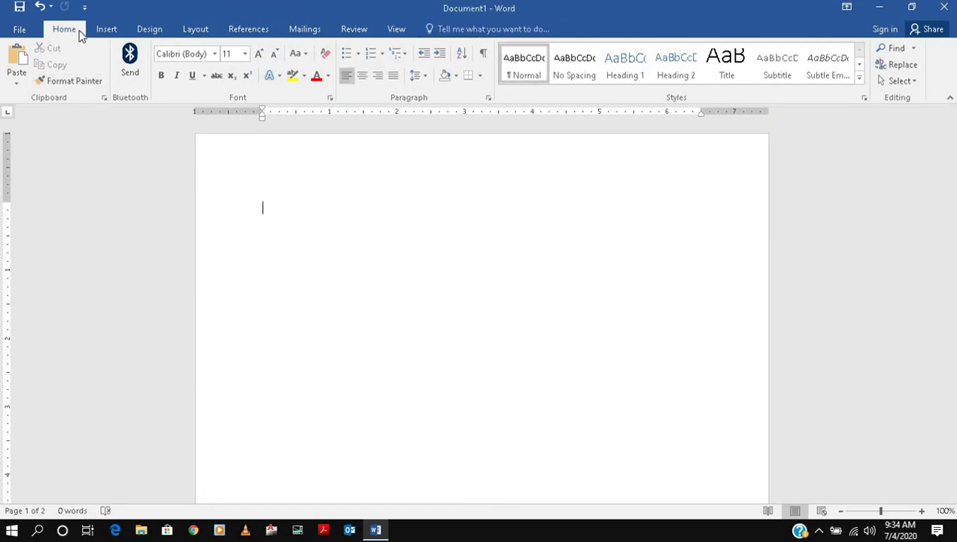
- Insert a table with 5 columns and 2 rows, using fixed automatic column width
left_click(106, 28)
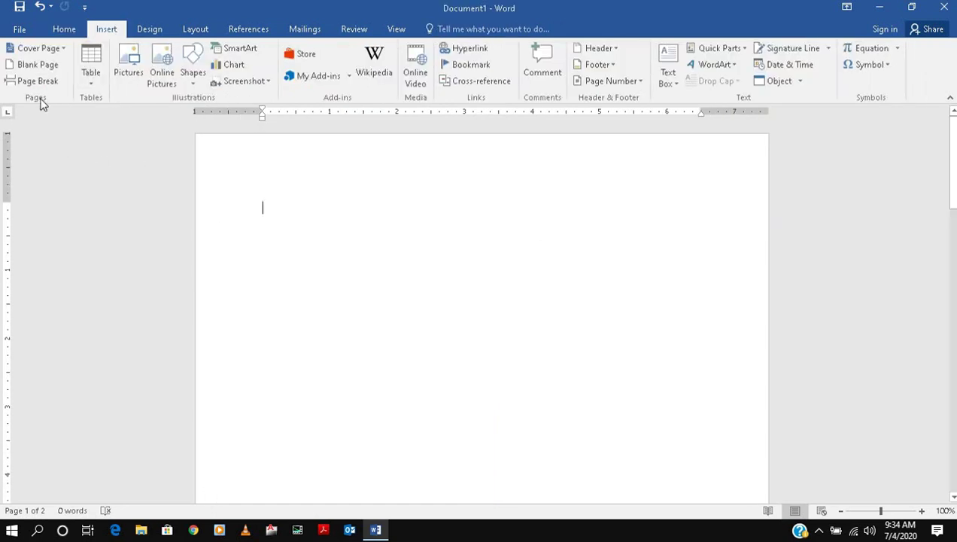
left_click(95, 84)
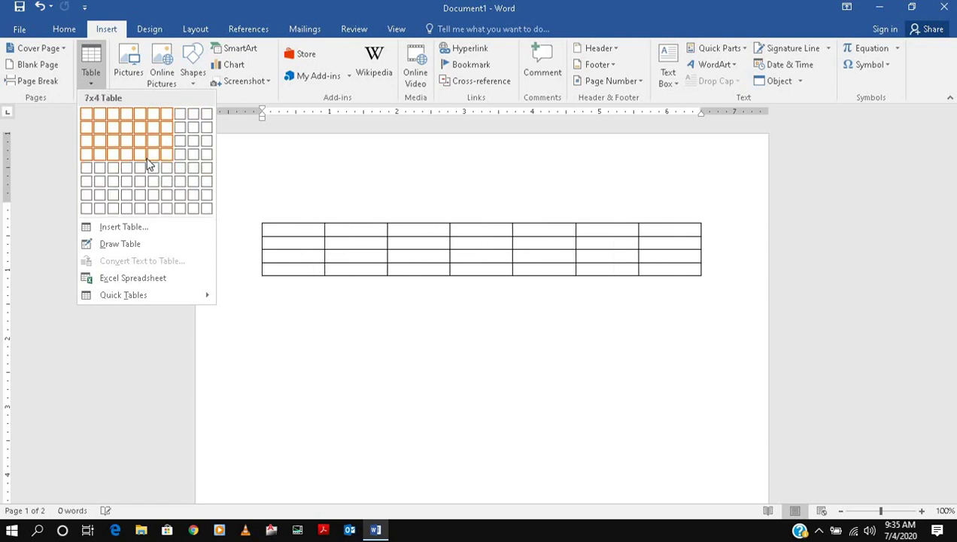
left_click(129, 229)
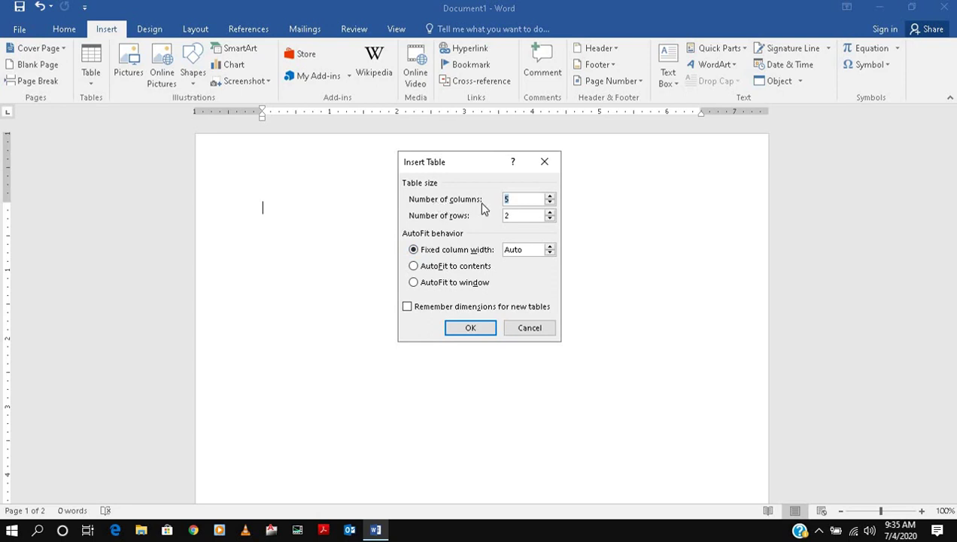
left_click(480, 328)
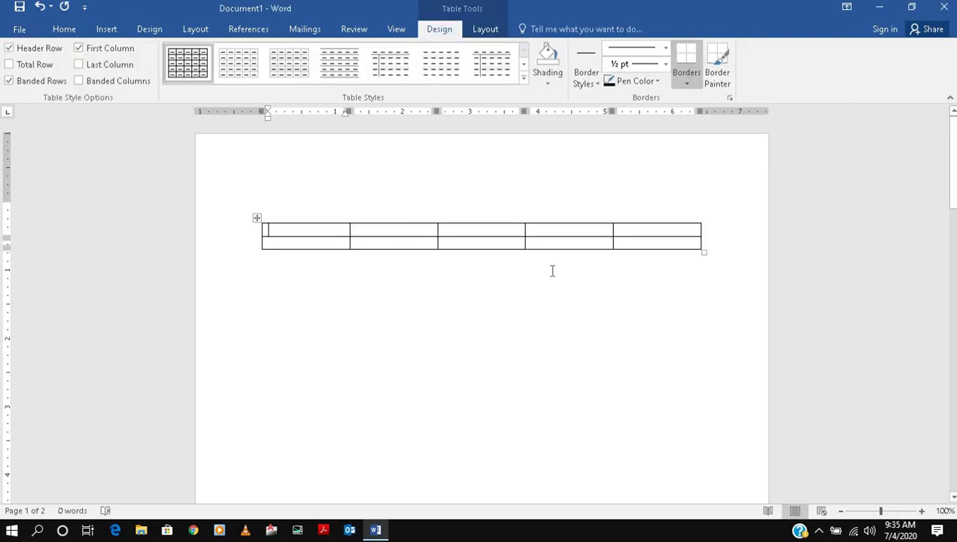
left_click(322, 266)
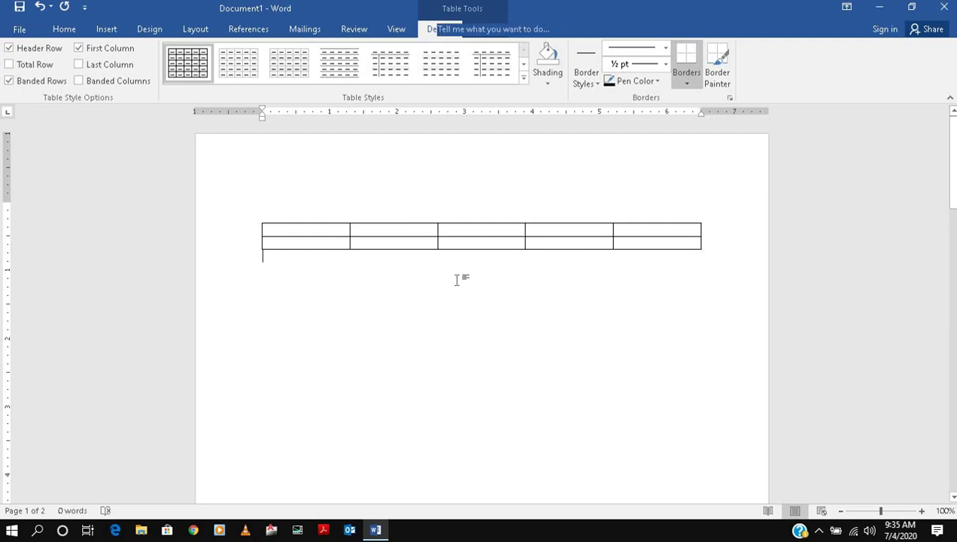
- Add three more rows to the end of the table, one at a time from its last cell
left_click(670, 242)
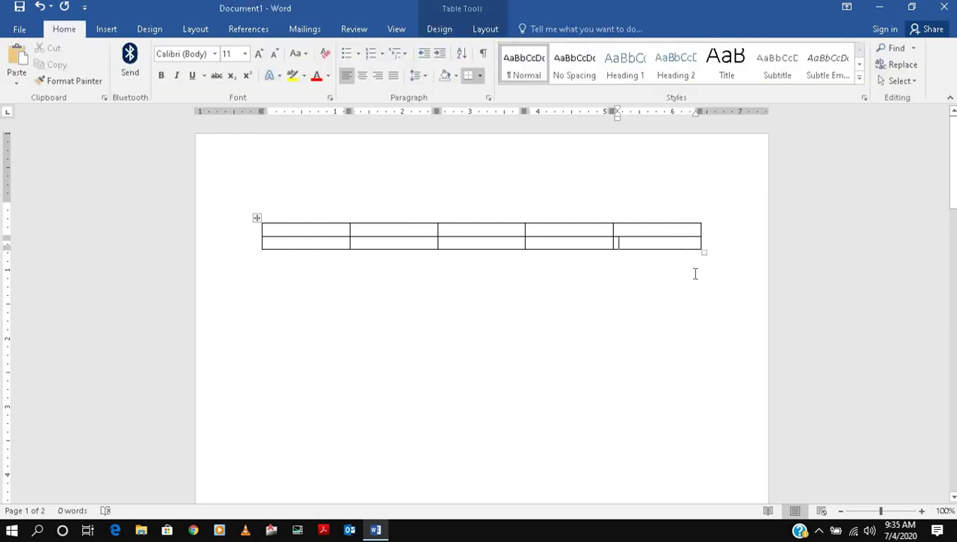
key("Tab")
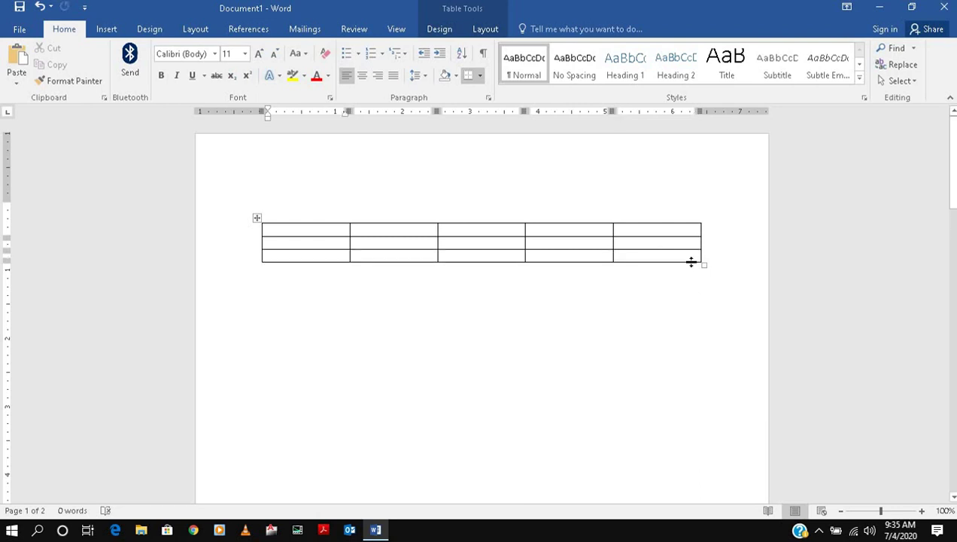
left_click(693, 256)
key("Tab")
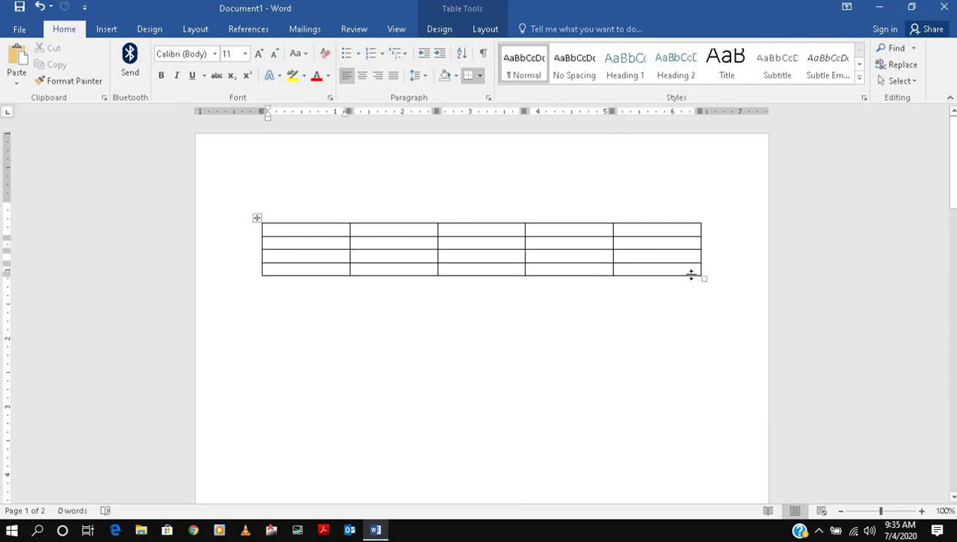
left_click(688, 271)
key("Tab")
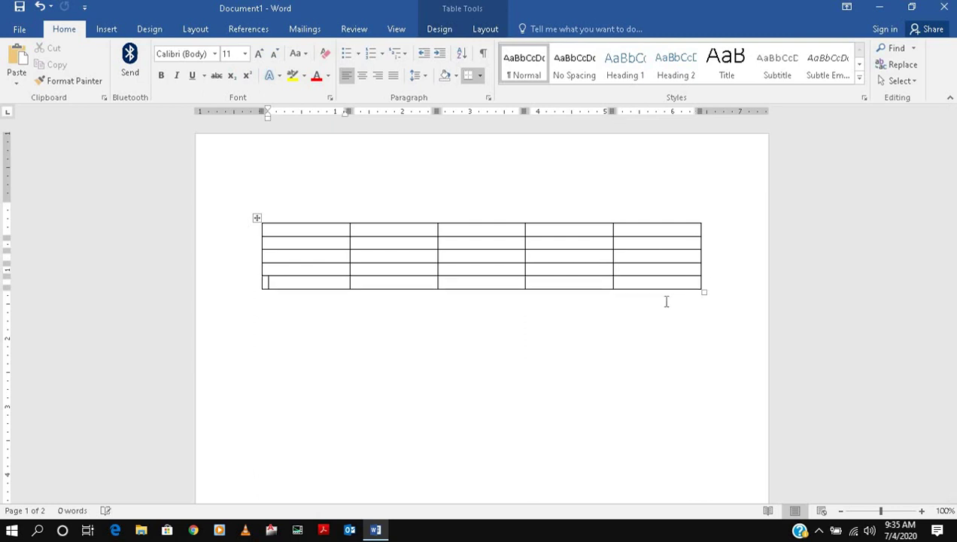
left_click(421, 307)
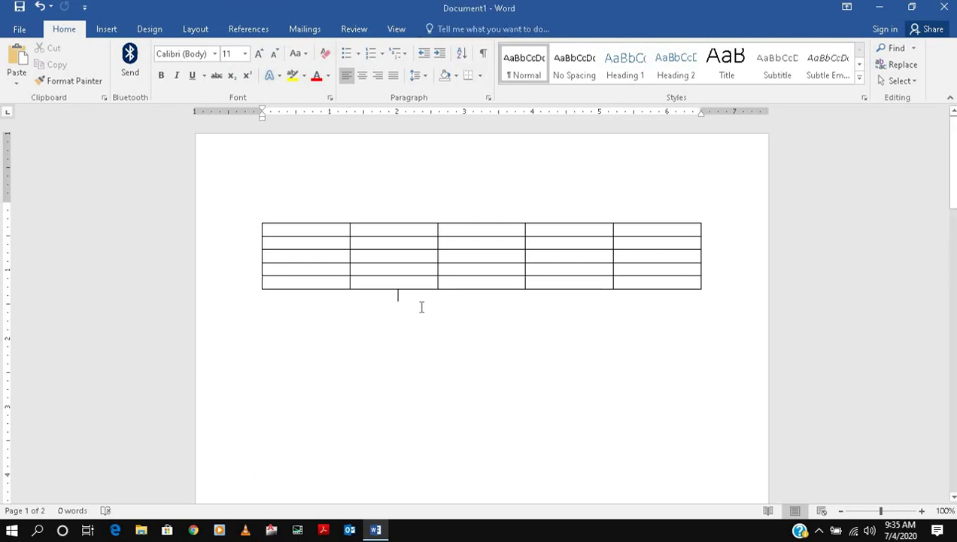
- Merge all five cells of the table's first row into a single cell
left_click(306, 226)
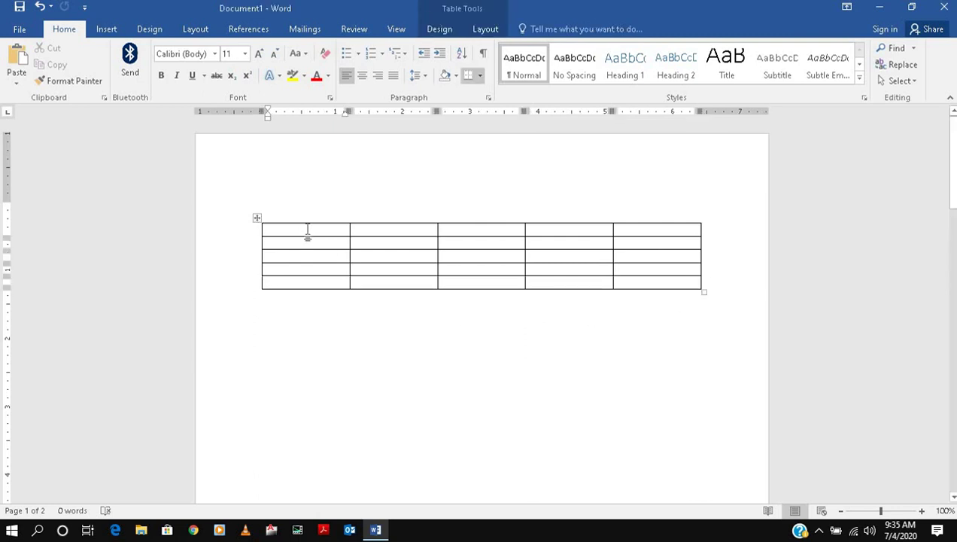
left_click_drag(306, 230, 634, 237)
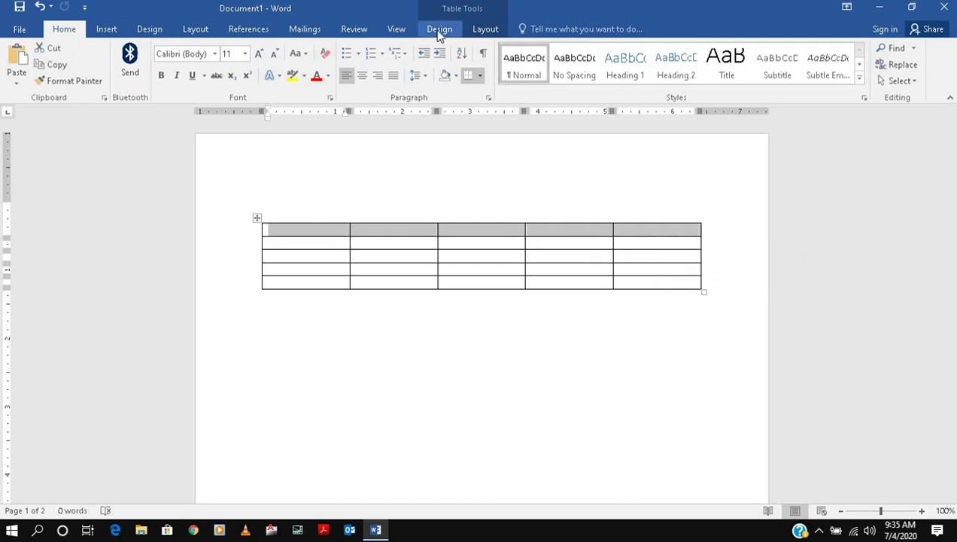
left_click(479, 37)
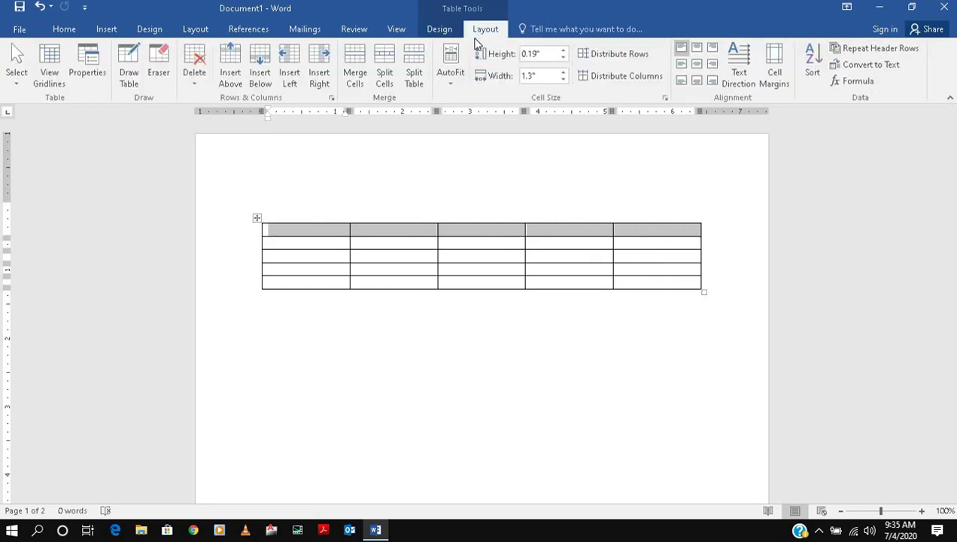
left_click(362, 88)
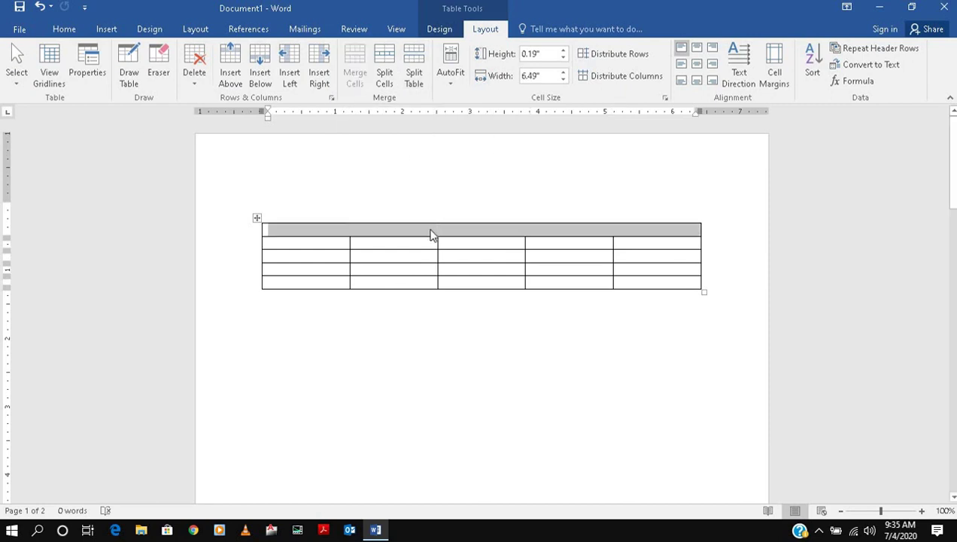
- Enter School ABC in the merged first row and center it both horizontally and vertically
left_click(435, 227)
type("School ABC")
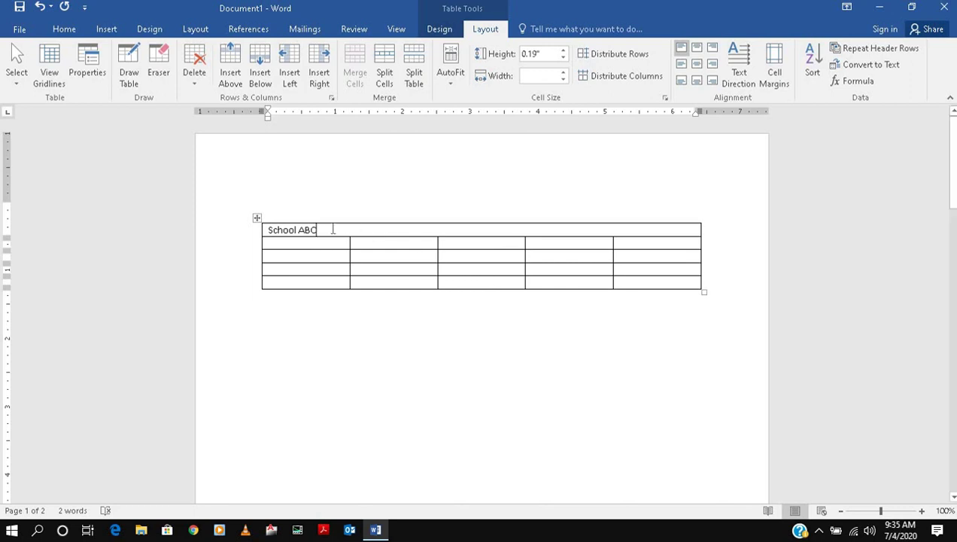
left_click_drag(333, 229, 273, 222)
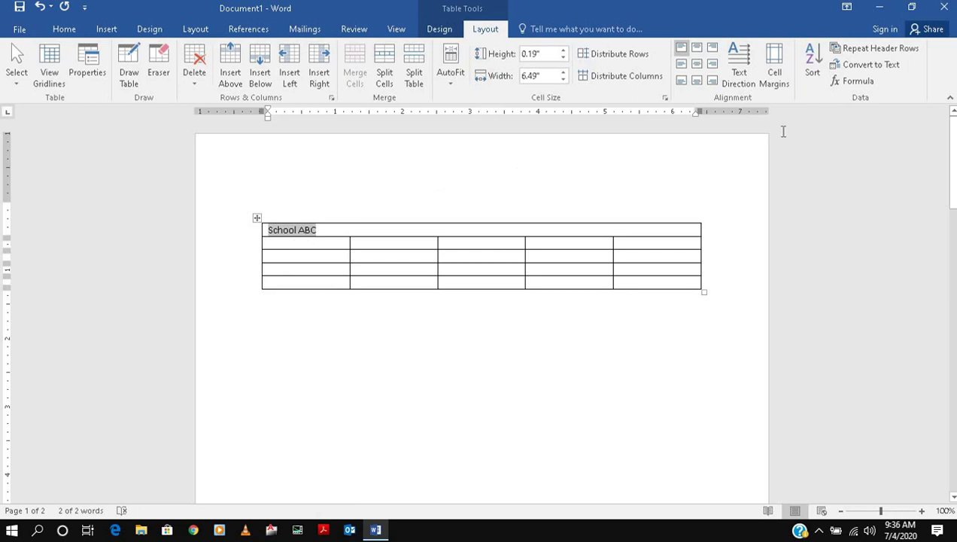
left_click(696, 48)
left_click(698, 64)
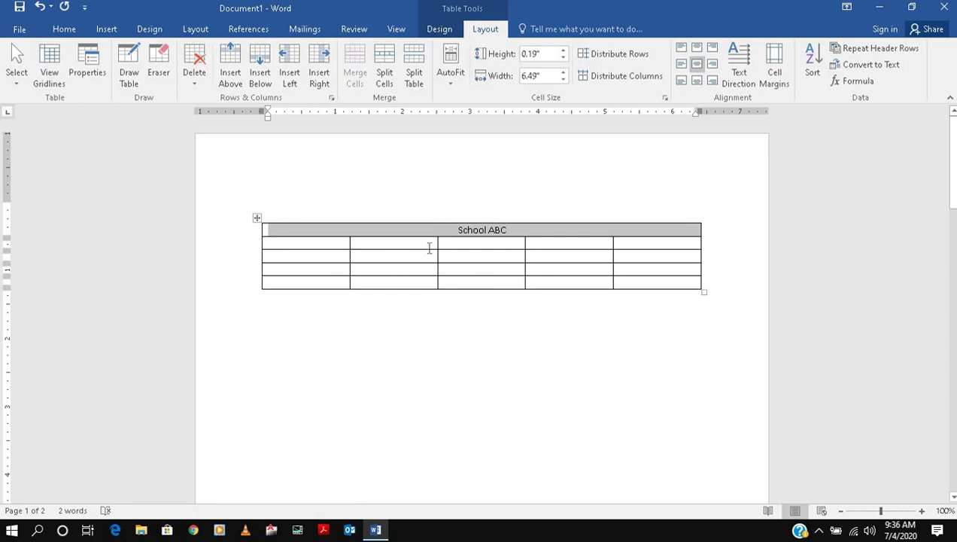
- Fill the table's second row with the column headings S.No, Name Of Student, Roll No, A and B
left_click(291, 247)
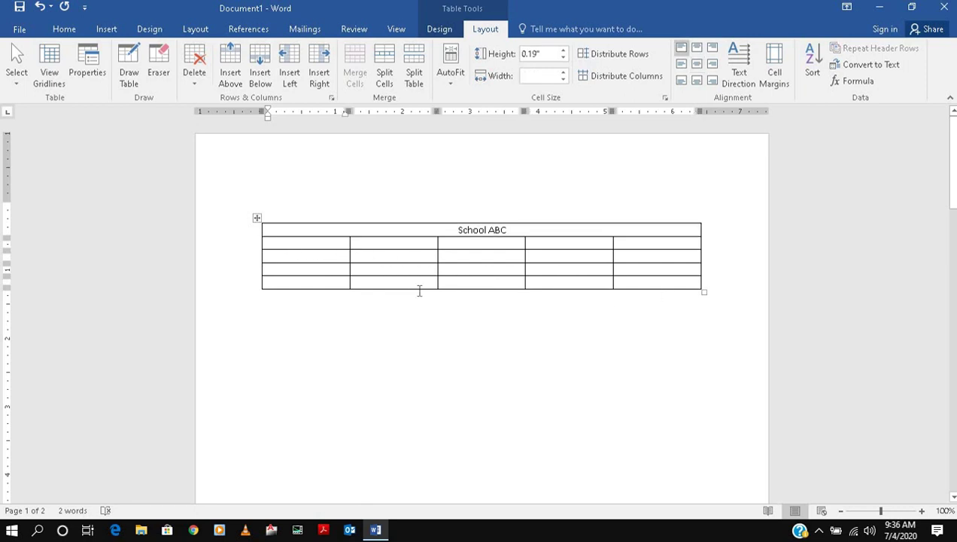
type("S.No")
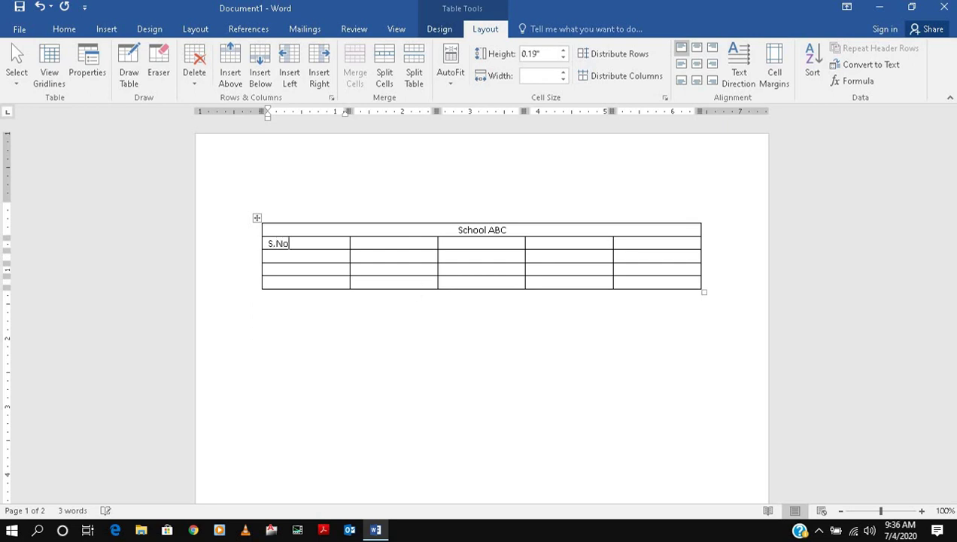
left_click(412, 242)
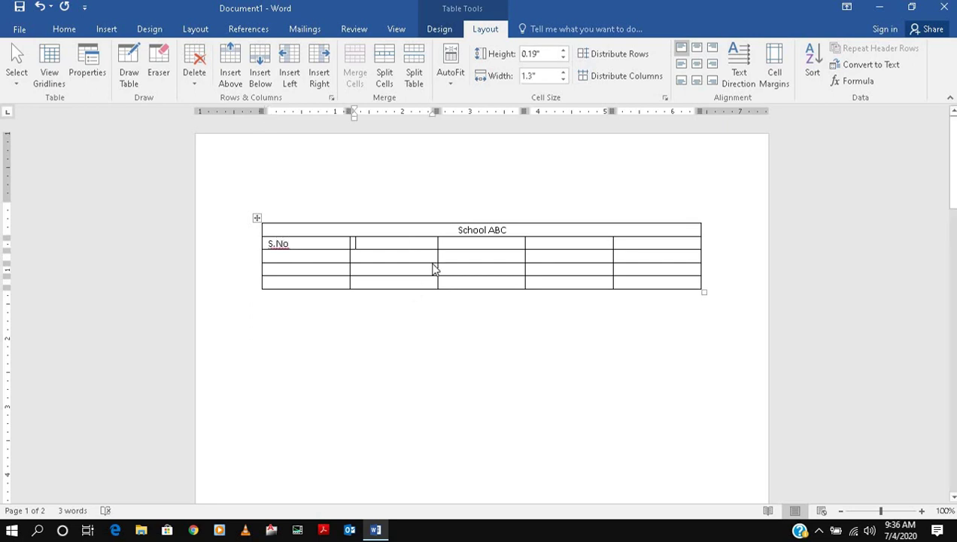
type("Name Of Student")
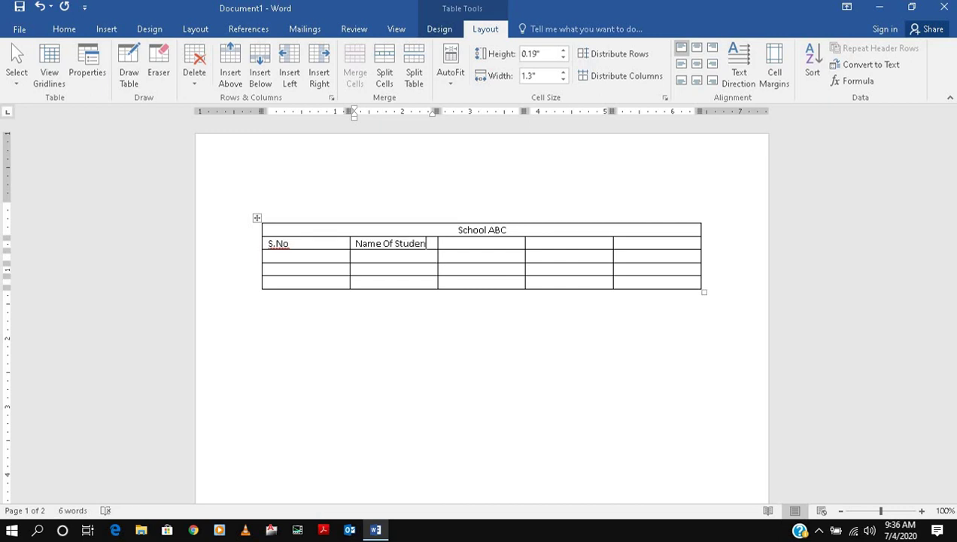
left_click(472, 248)
type("Roll No")
left_click(552, 242)
type("A")
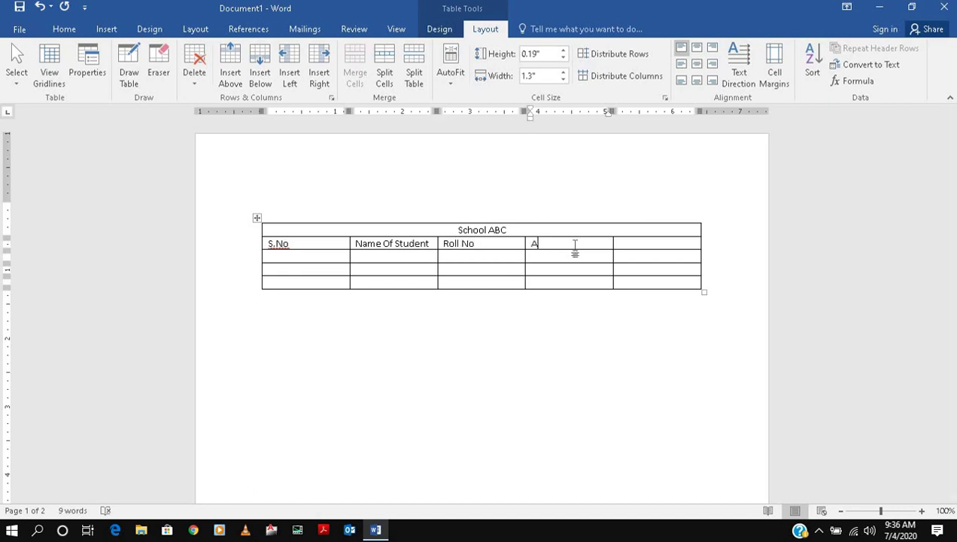
left_click(667, 246)
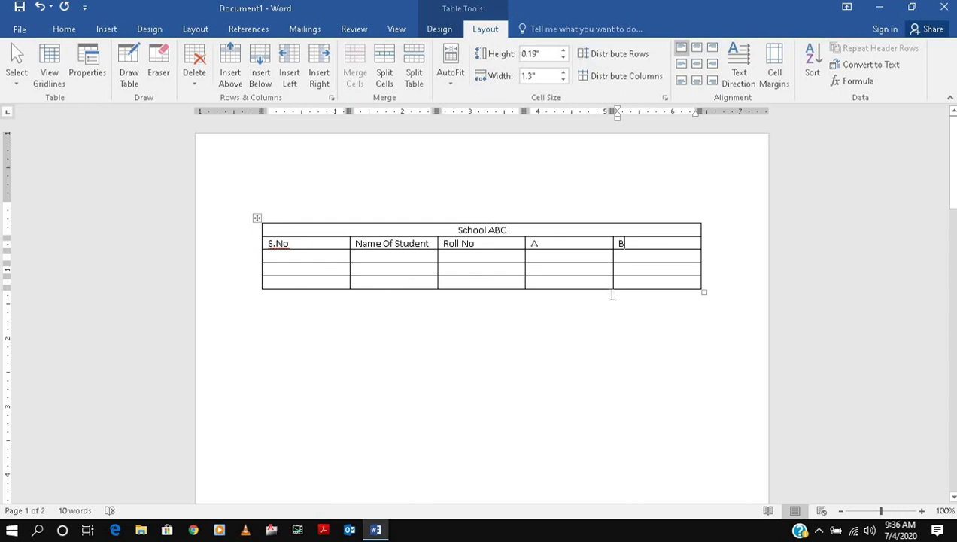
- Insert another table with 5 columns and 2 rows directly below the existing one, using fixed automatic column width
left_click(322, 316)
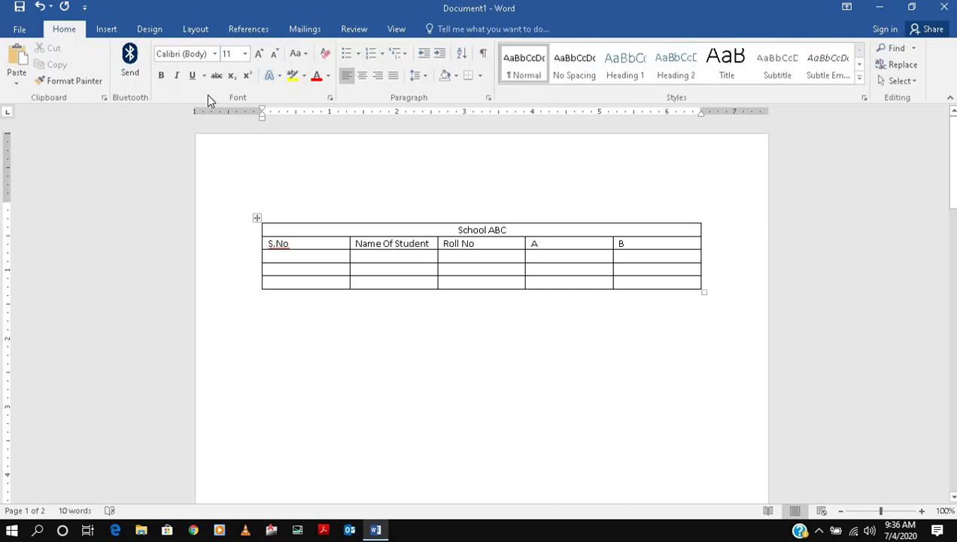
left_click(106, 29)
left_click(94, 77)
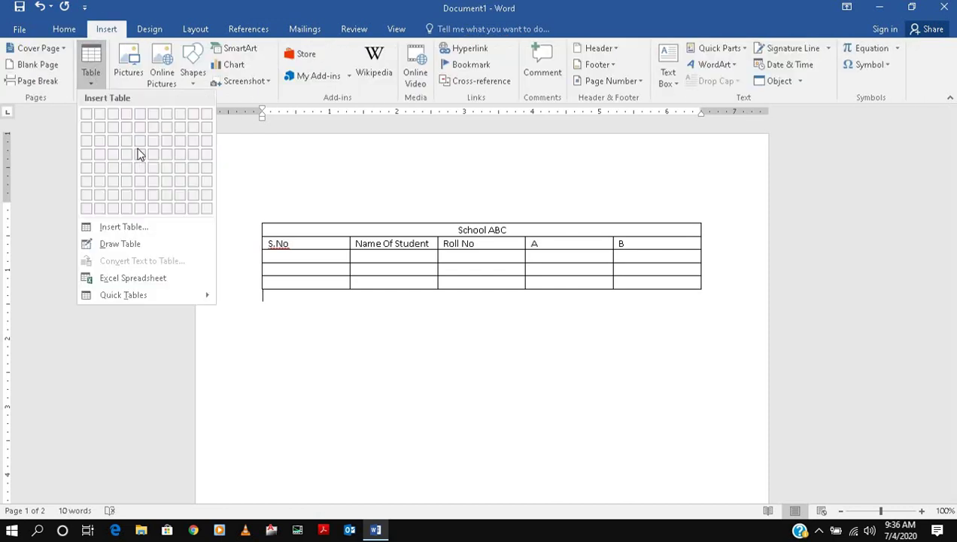
left_click(134, 229)
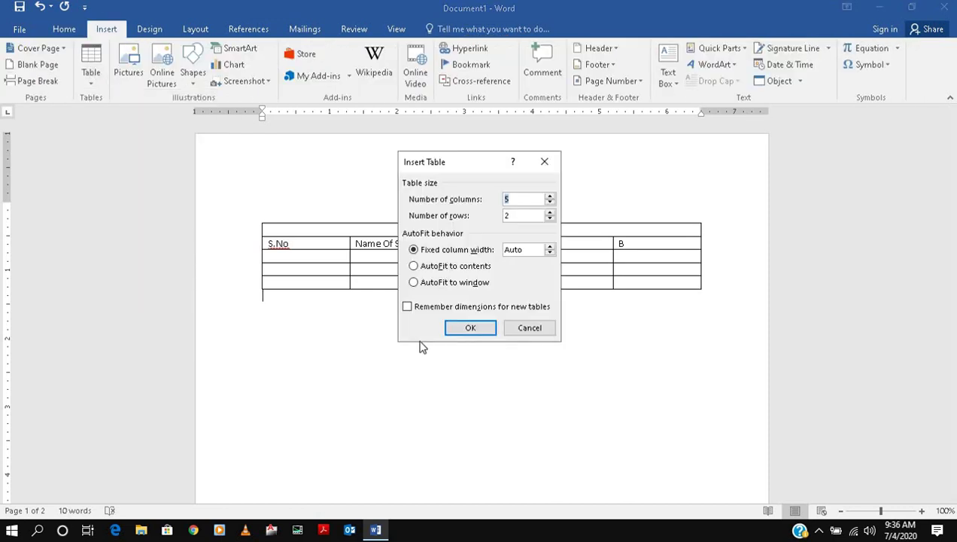
left_click(469, 328)
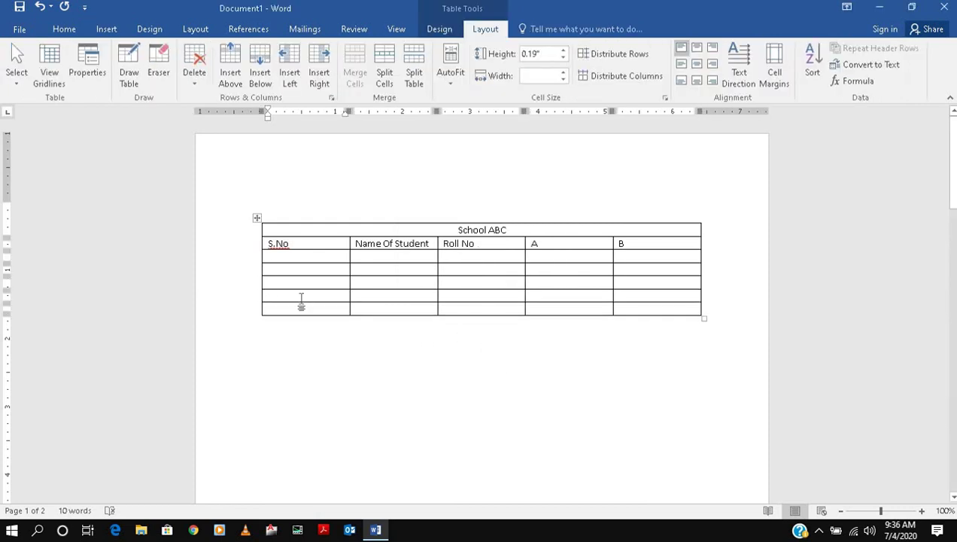
- Try to move the two newly added bottom rows onto a new page with a page break, and undo it
left_click_drag(299, 298, 632, 312)
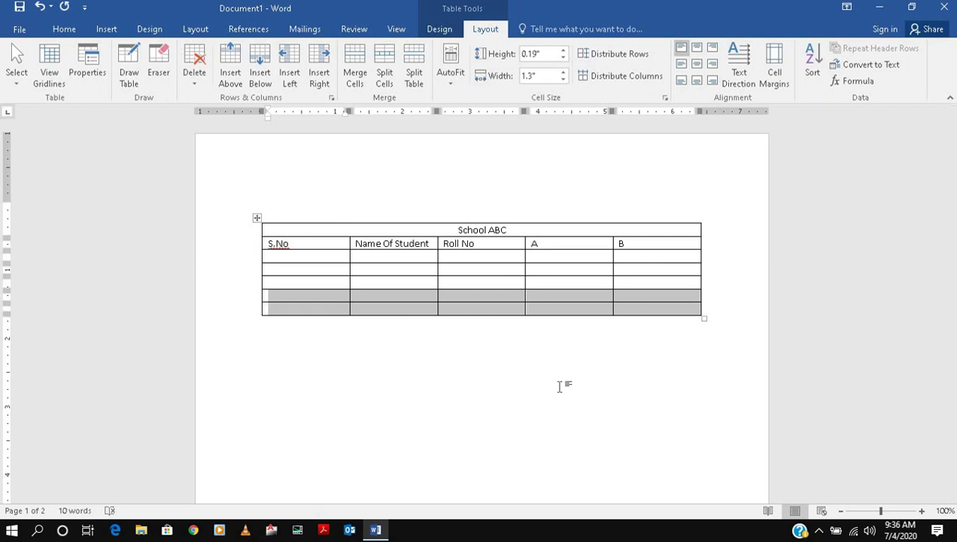
key("ctrl+Return")
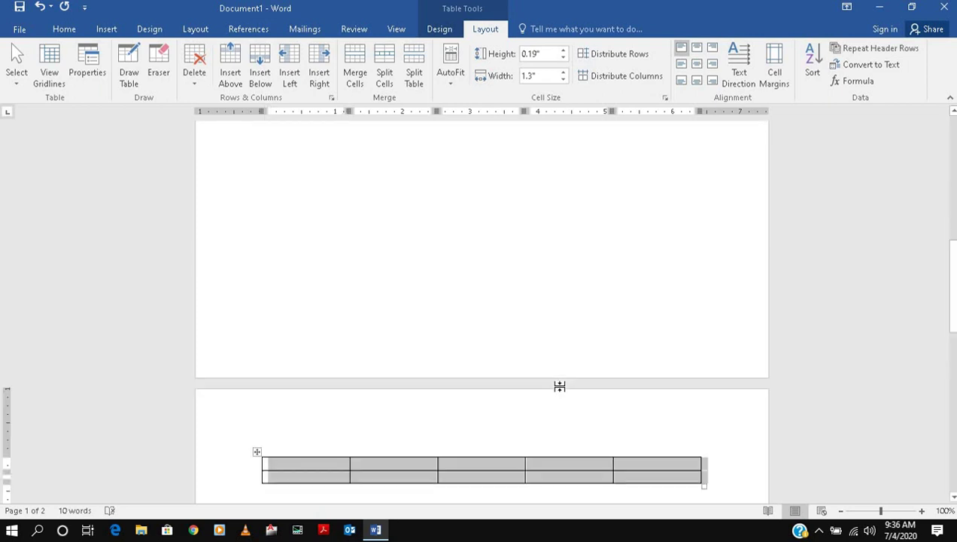
double_click(559, 386)
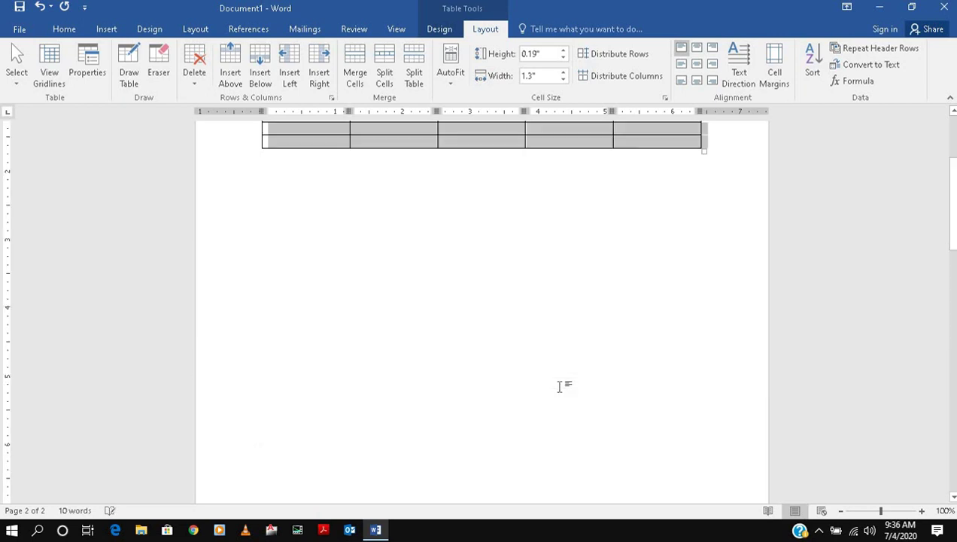
double_click(559, 386)
scroll(560, 386, "down", 2)
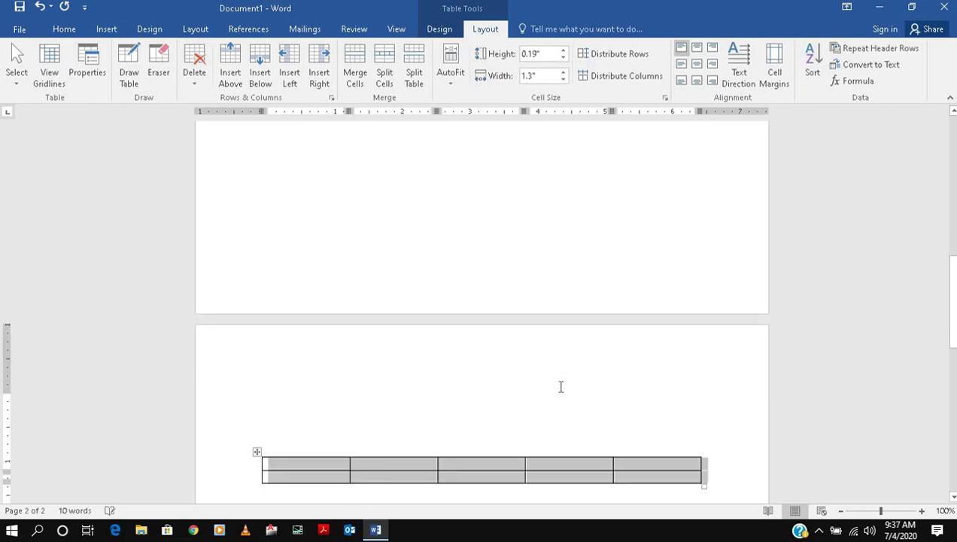
key("ctrl+z")
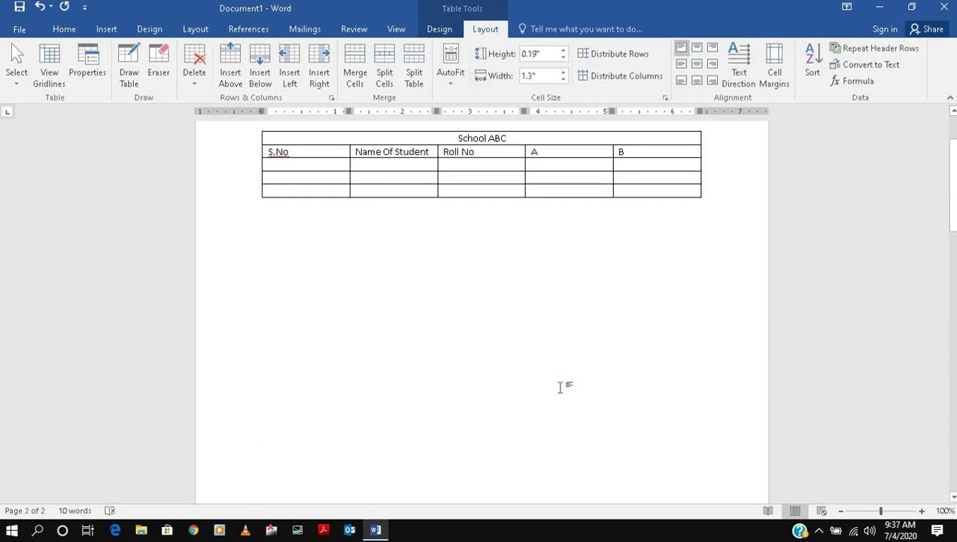
scroll(559, 386, "down", 2)
scroll(559, 387, "up", 4)
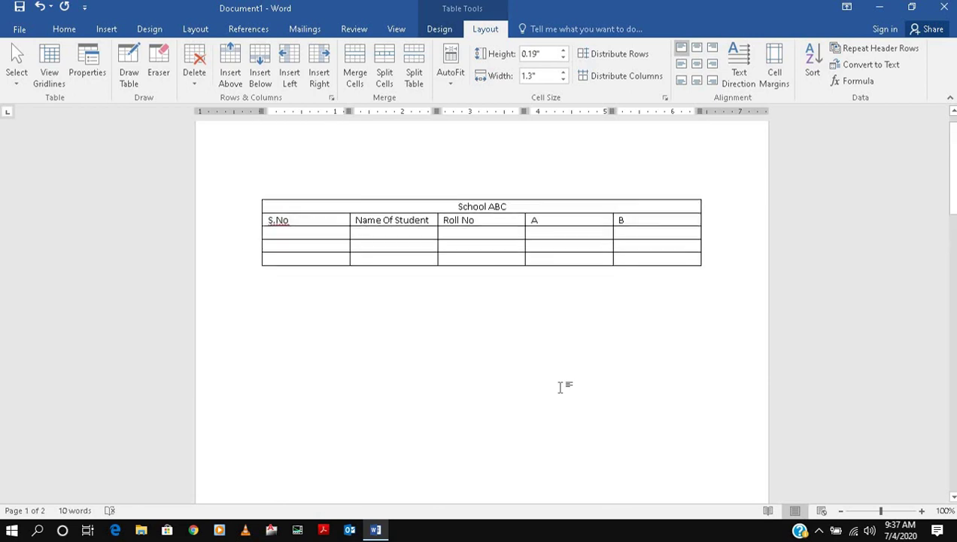
key("ctrl+y")
scroll(561, 386, "down", 9)
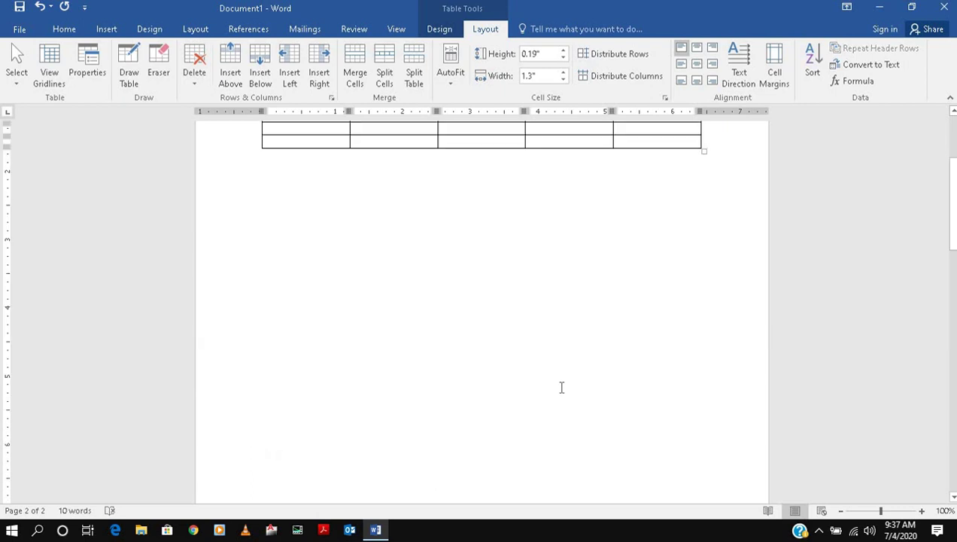
key("ctrl+z")
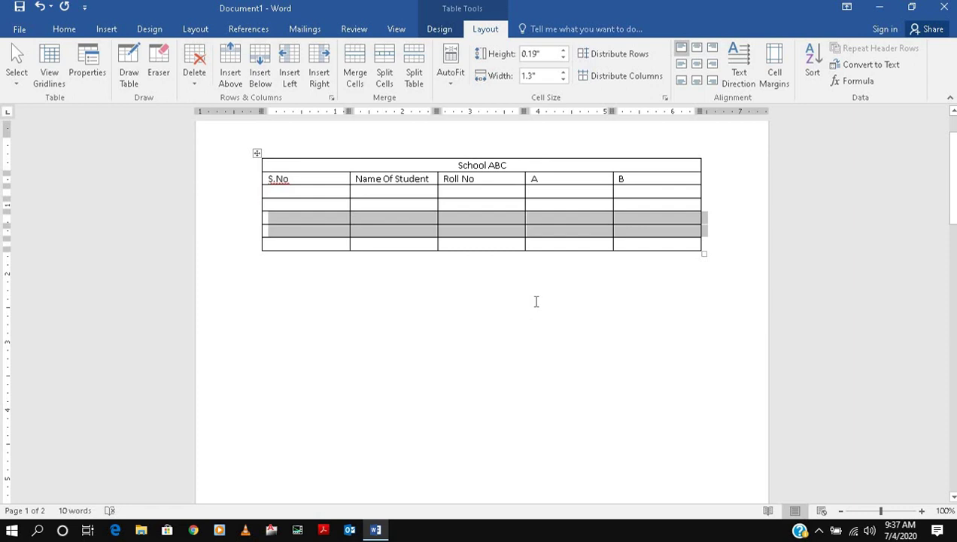
- Erase the horizontal border between the third and fourth blank rows in the Roll No and A columns
left_click(507, 259)
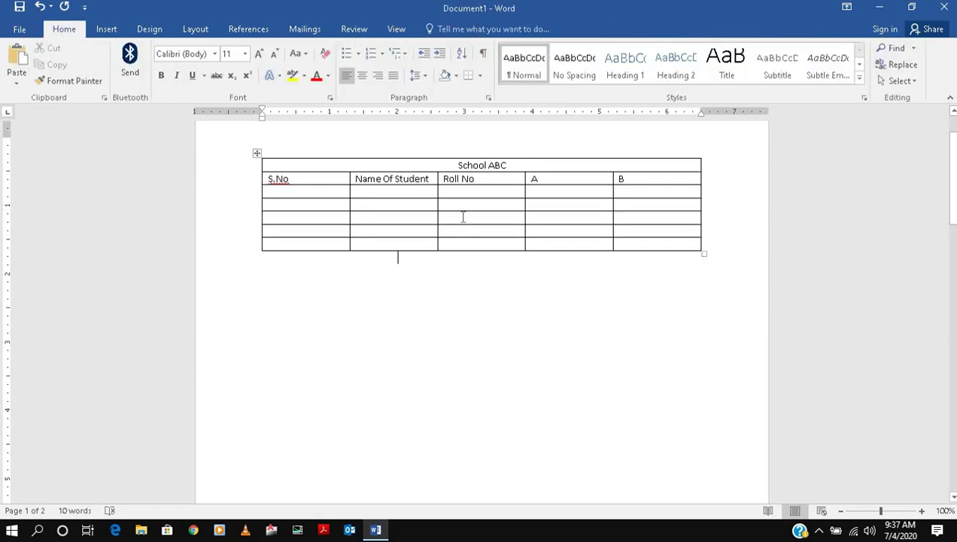
left_click_drag(463, 217, 553, 221)
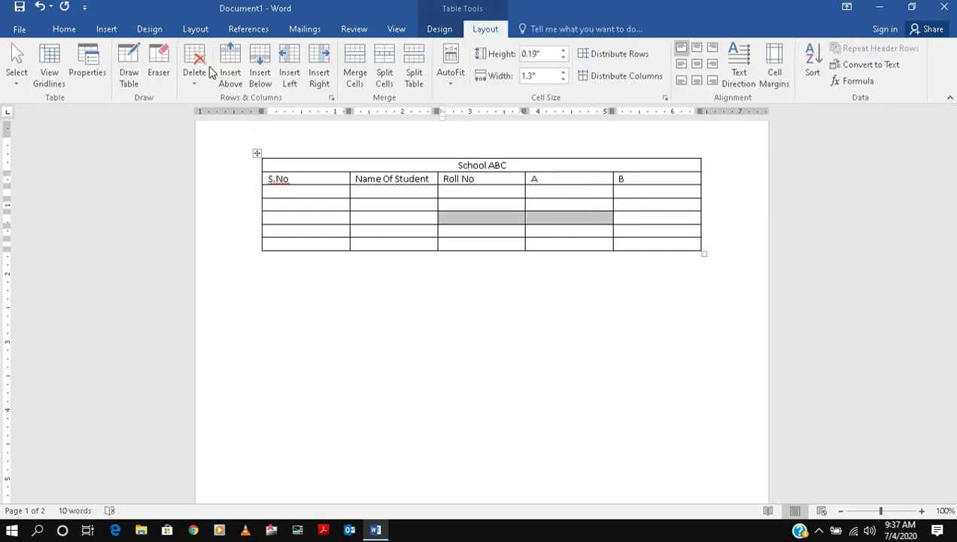
left_click(156, 76)
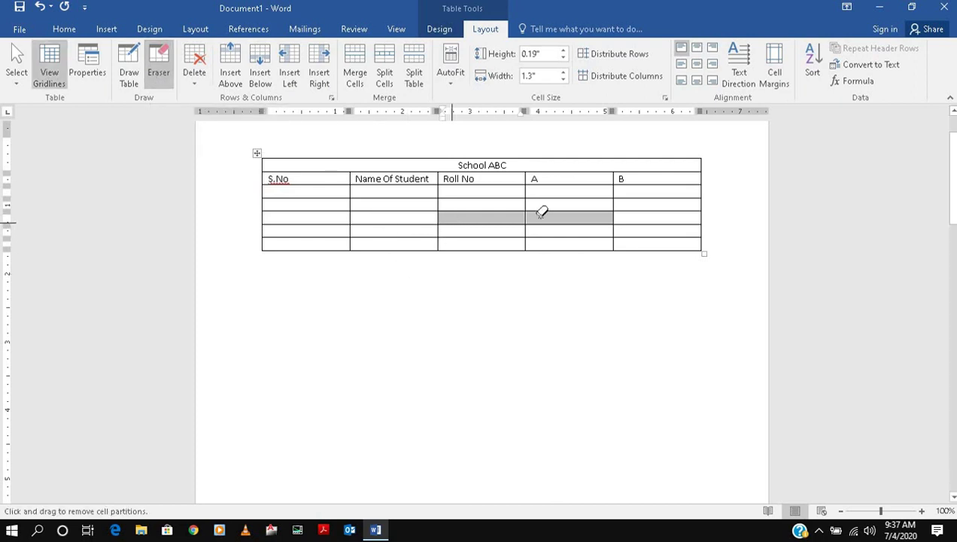
mouse_move(542, 212)
left_mouse_down()
mouse_move(593, 209)
mouse_move(593, 263)
left_mouse_up()
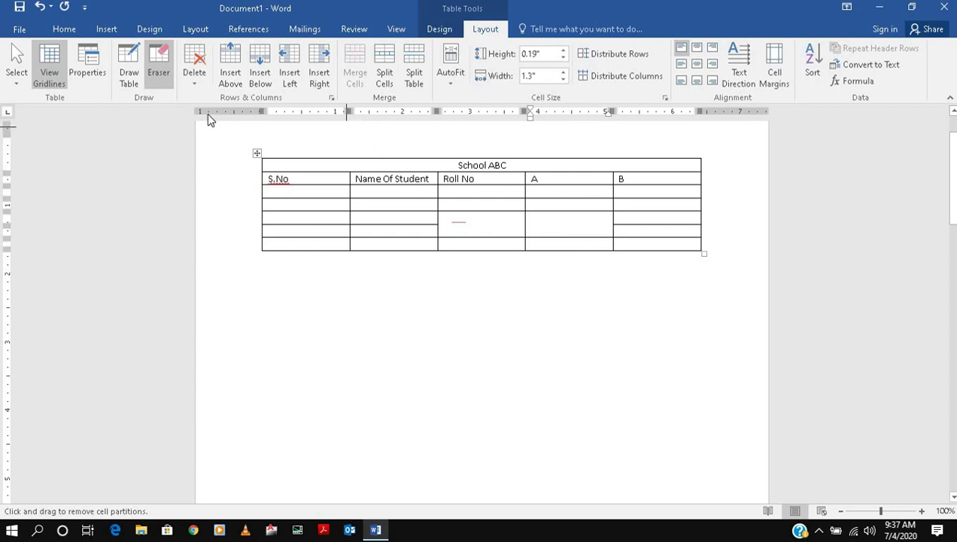
- Draw a horizontal divider under Roll No and a vertical one through the lower A cells, and split the last row's first A cell into 2 columns
left_click(134, 75)
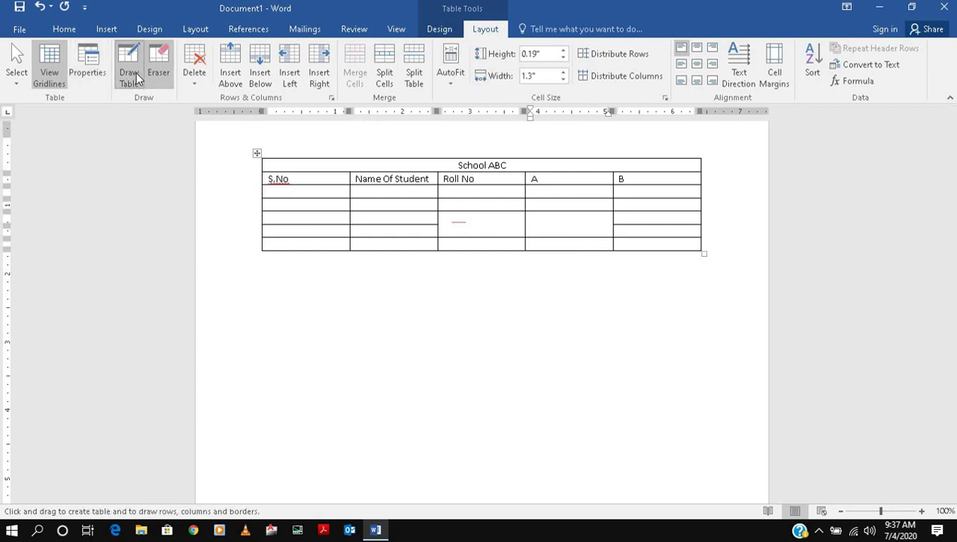
mouse_move(443, 221)
left_mouse_down()
mouse_move(611, 229)
mouse_move(621, 245)
left_mouse_up()
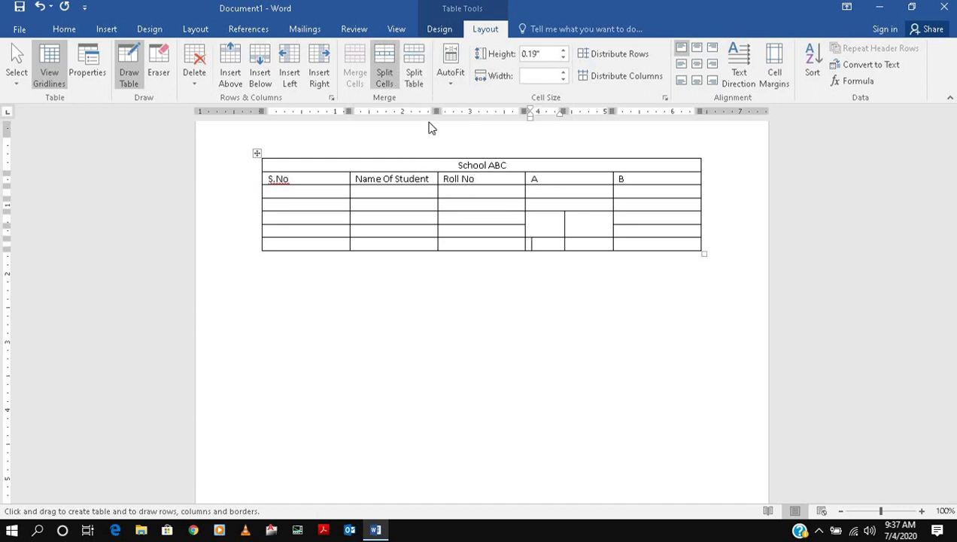
left_click(384, 71)
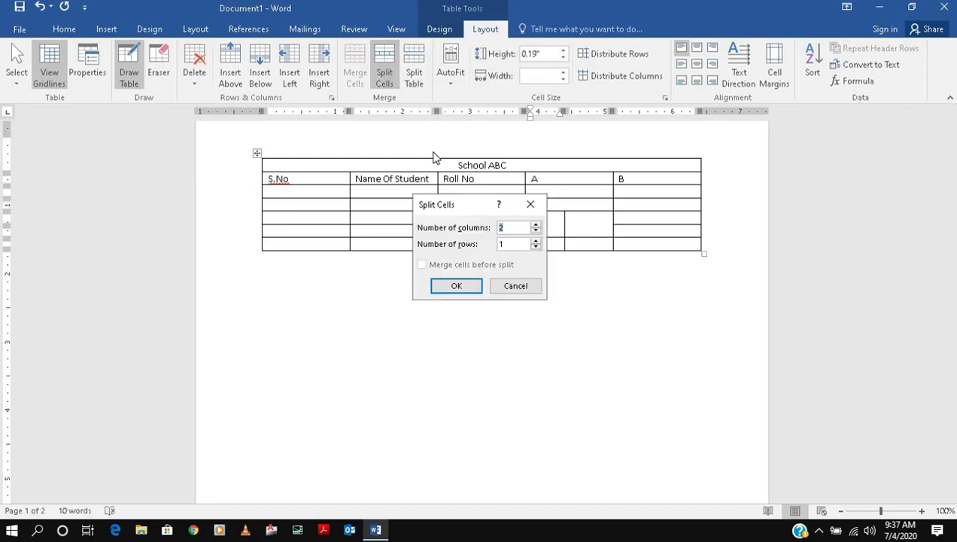
left_click(466, 291)
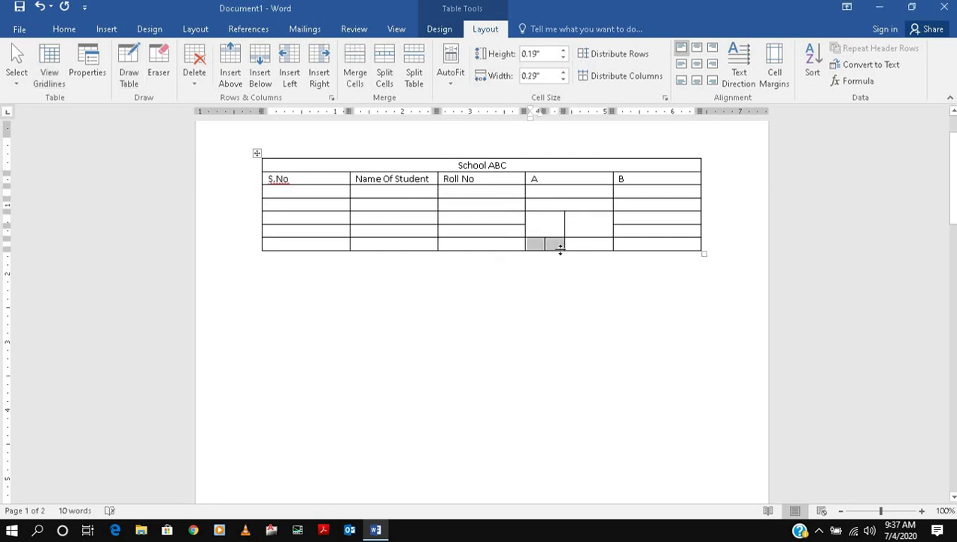
- Split the second blank cell under Roll No into 2 columns and 2 rows
left_click(505, 207)
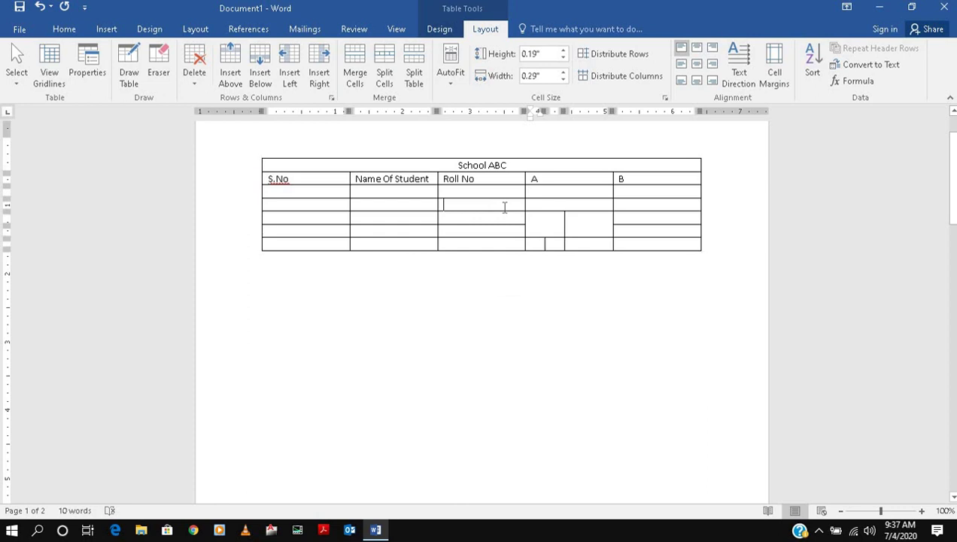
left_click(386, 77)
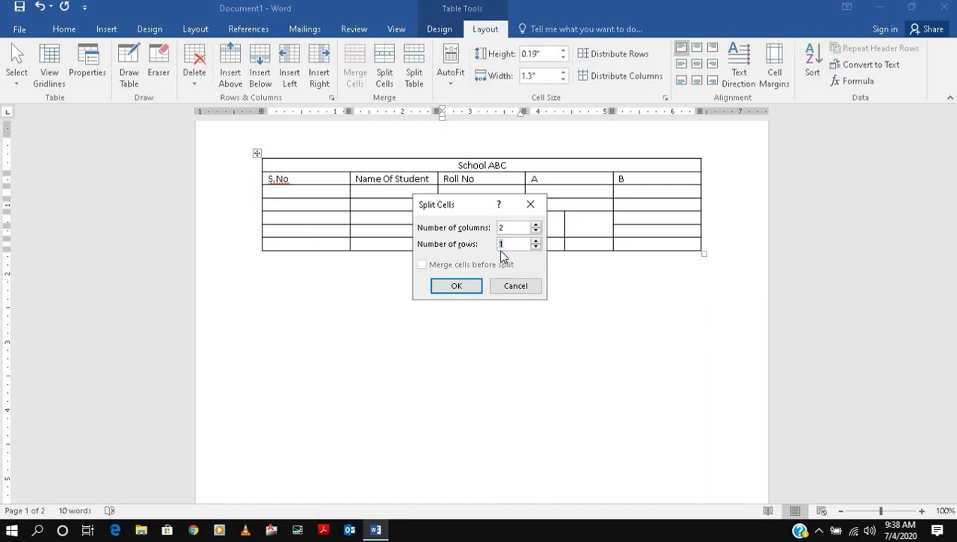
left_click(467, 285)
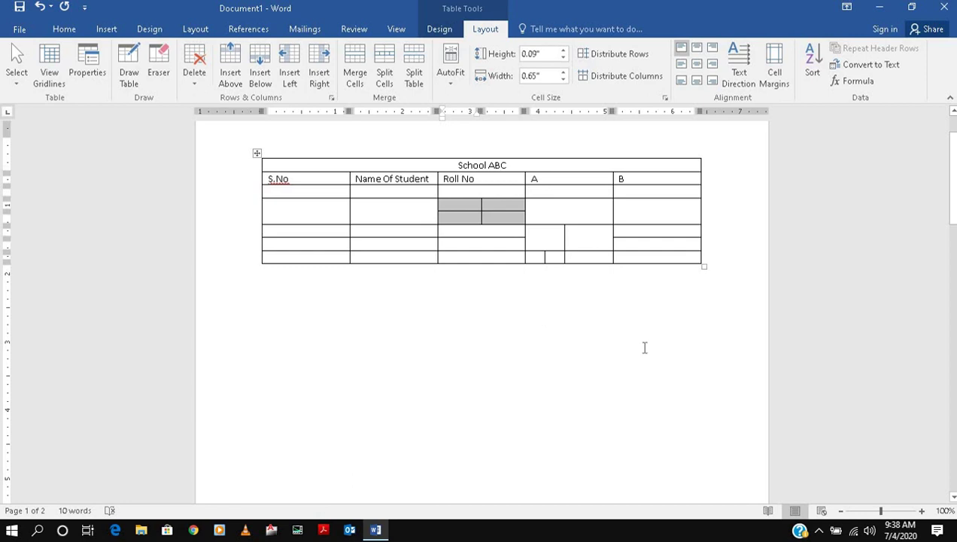
left_click(547, 210)
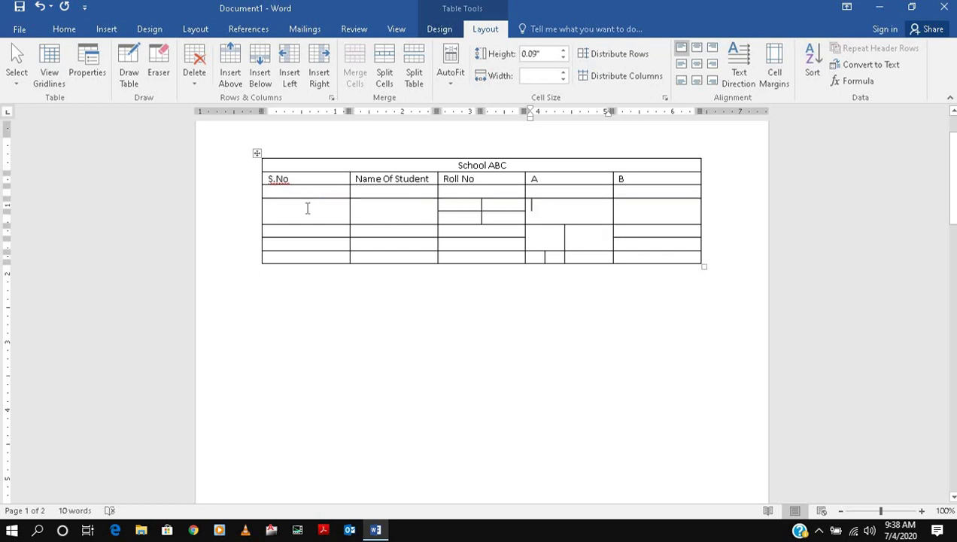
- Merge the lower four blank S.No cells into one and enter ABC in it
left_click_drag(311, 218, 312, 258)
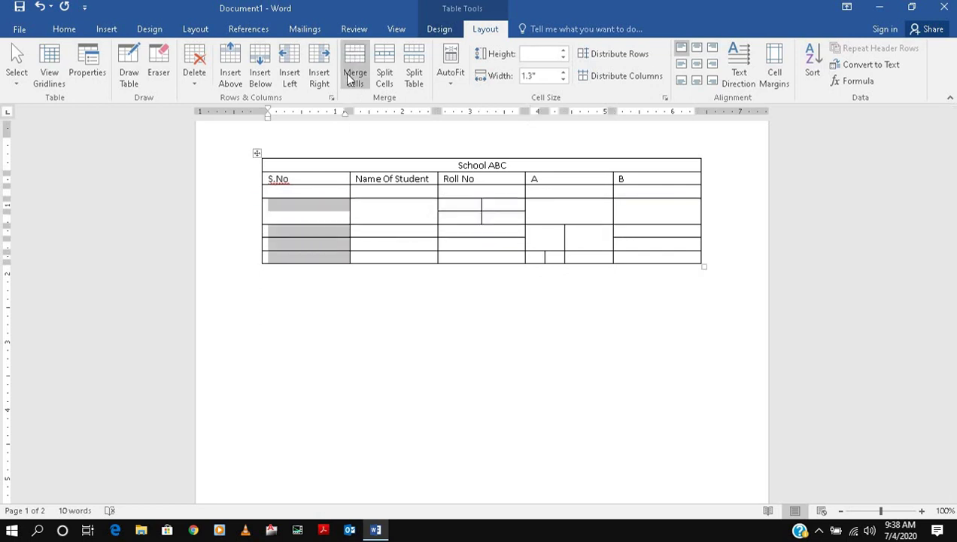
left_click(354, 73)
left_click(316, 216)
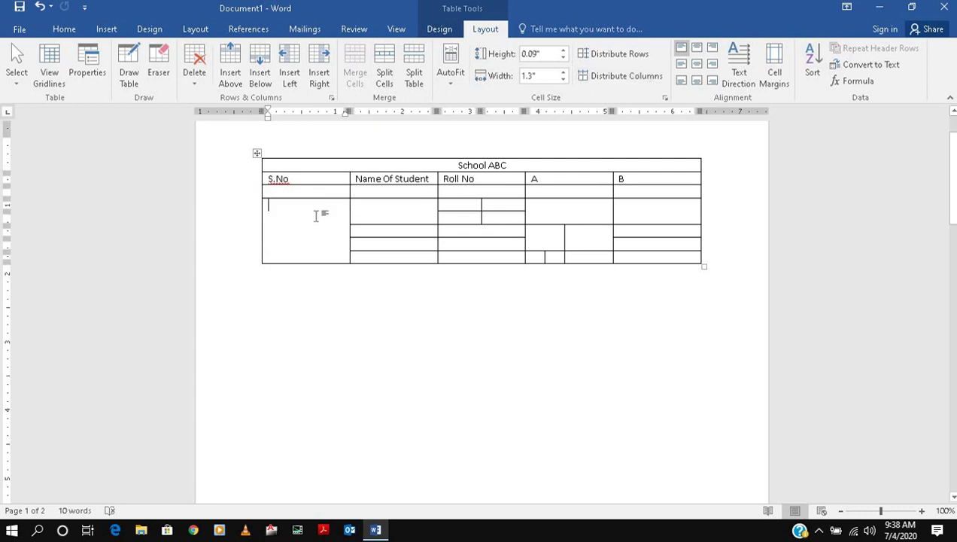
type("AB")
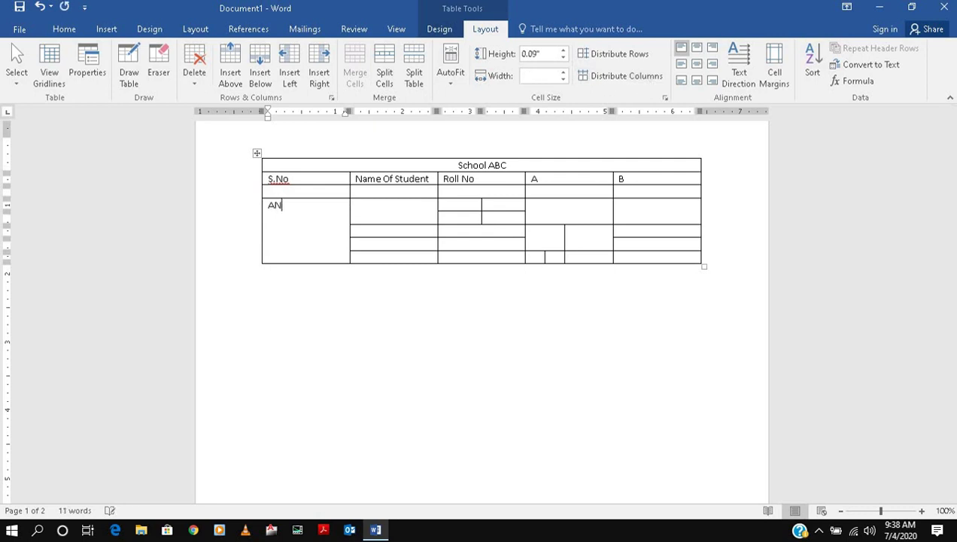
key("BackSpace")
type("BC")
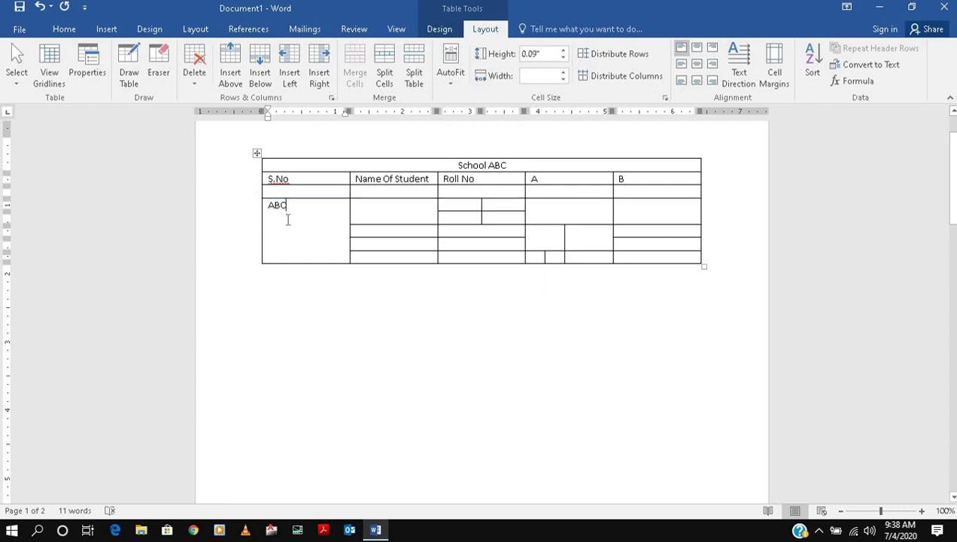
- Rotate the ABC text to read vertically downward and center it in the merged cell
double_click(285, 210)
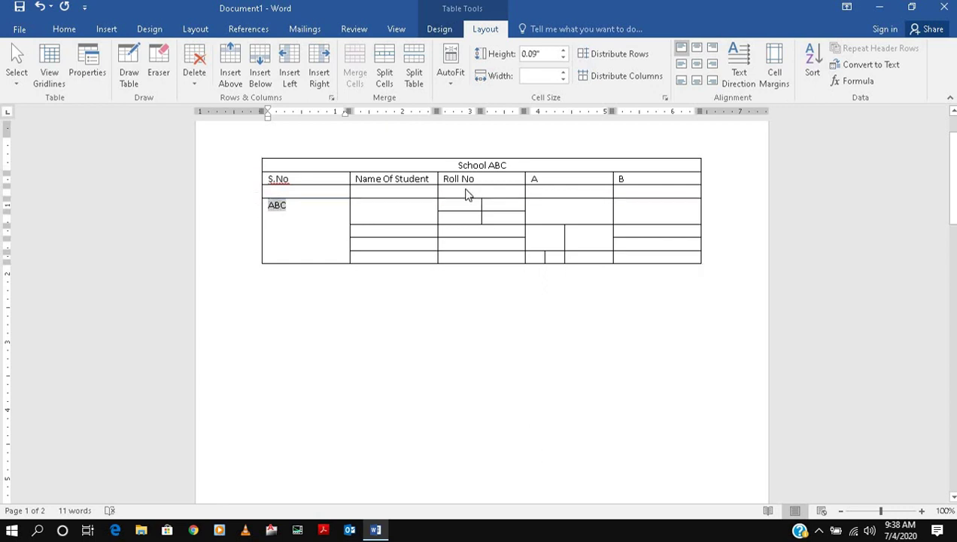
left_click(742, 63)
left_click(742, 63)
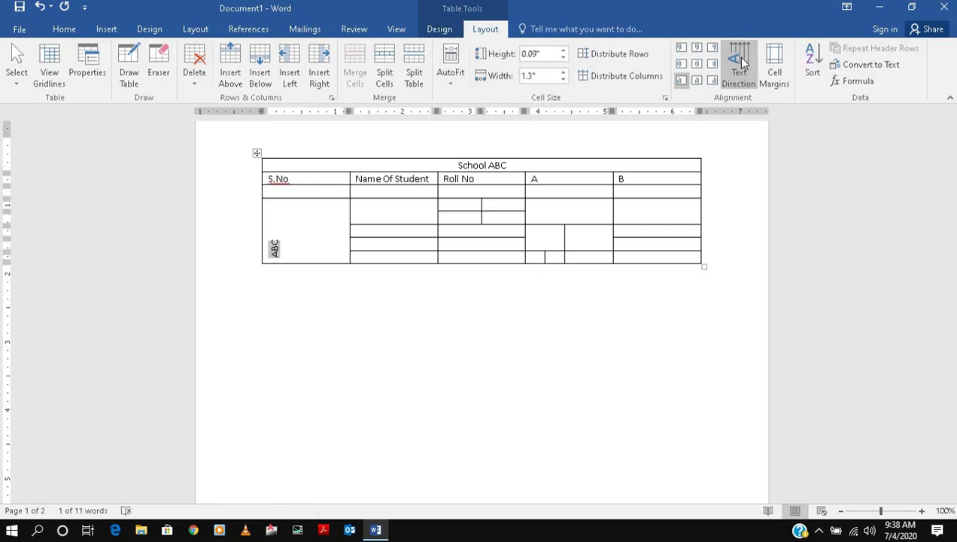
left_click(741, 63)
left_click(742, 63)
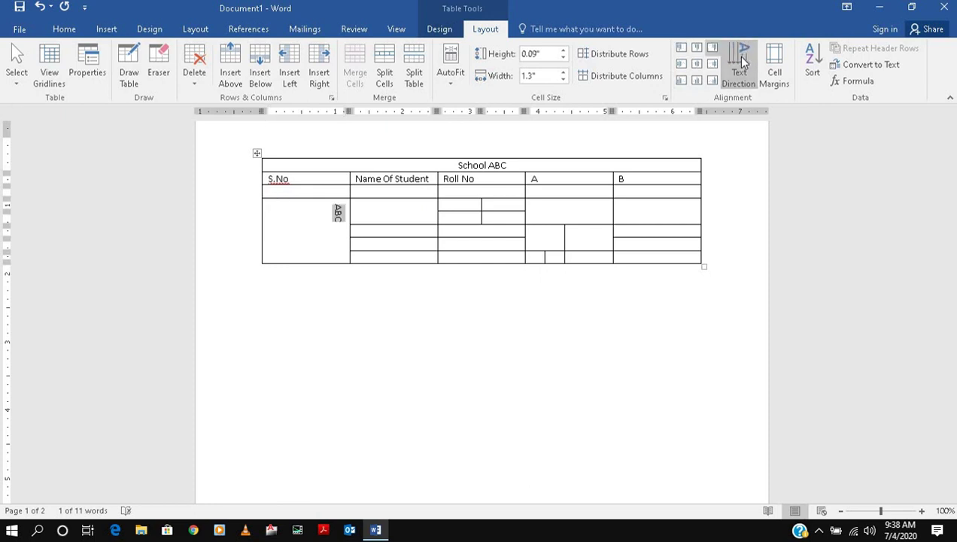
left_click(698, 64)
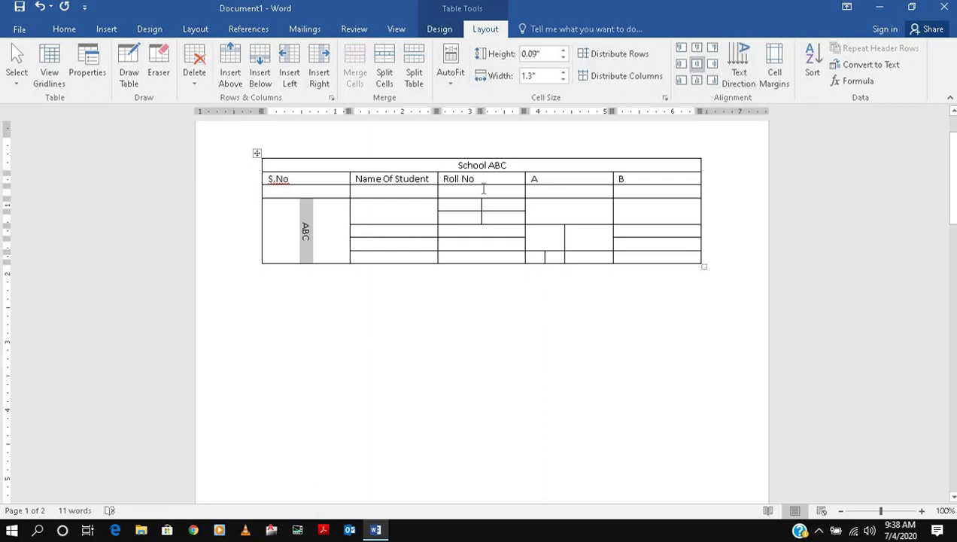
- Shade the merged ABC cell with the standard orange color
left_click(433, 36)
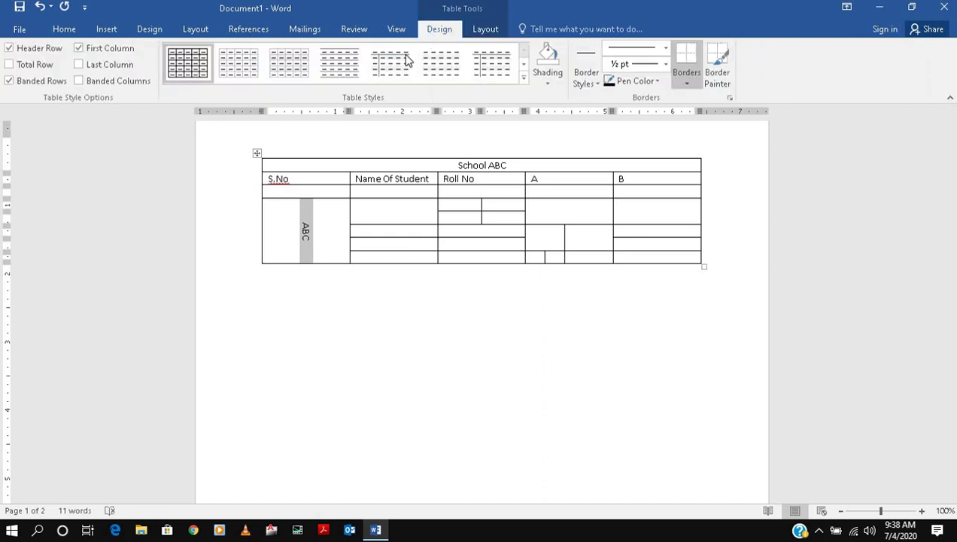
left_click(233, 62)
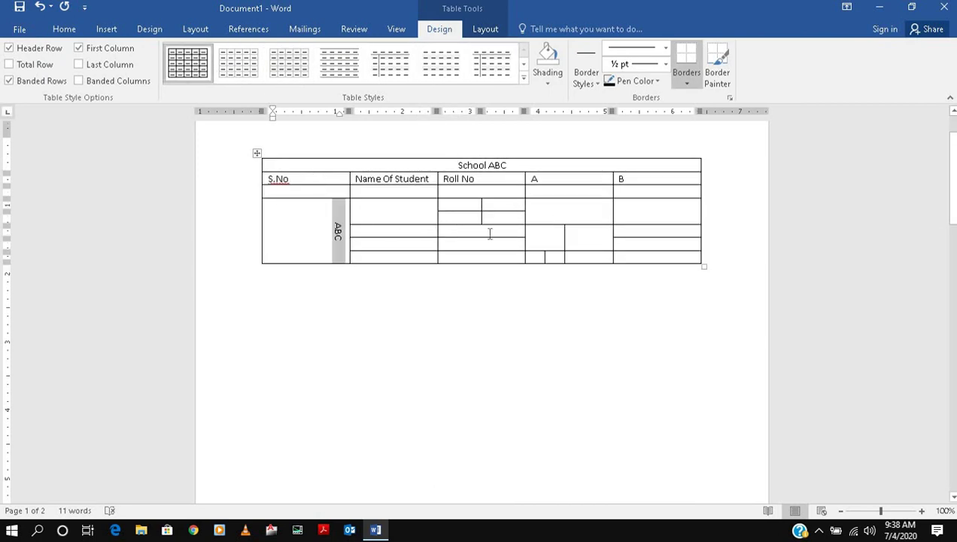
left_click(542, 84)
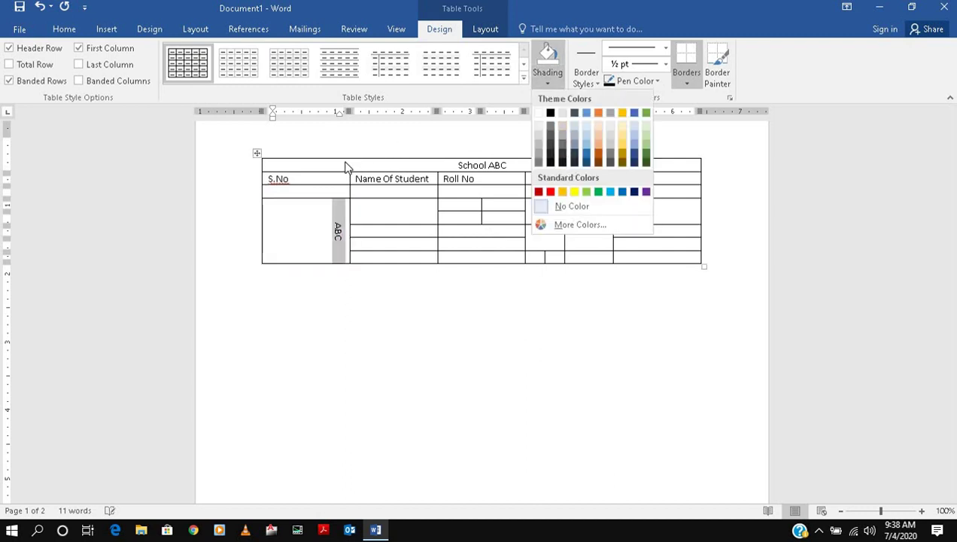
left_click(562, 193)
- In the row beginning with ABC, shade the Name Of Student cell dark orange and the A cell light green
left_click(425, 212)
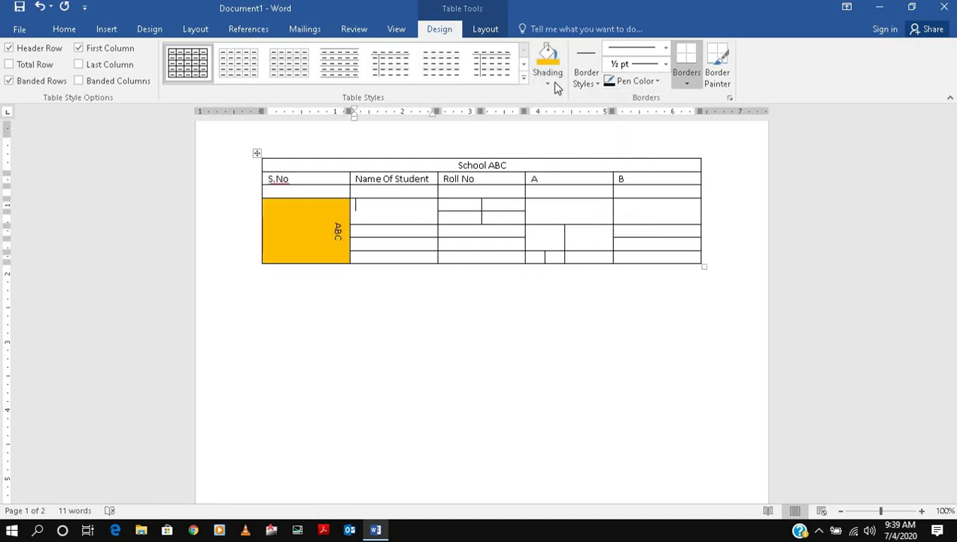
left_click(548, 84)
left_click(601, 149)
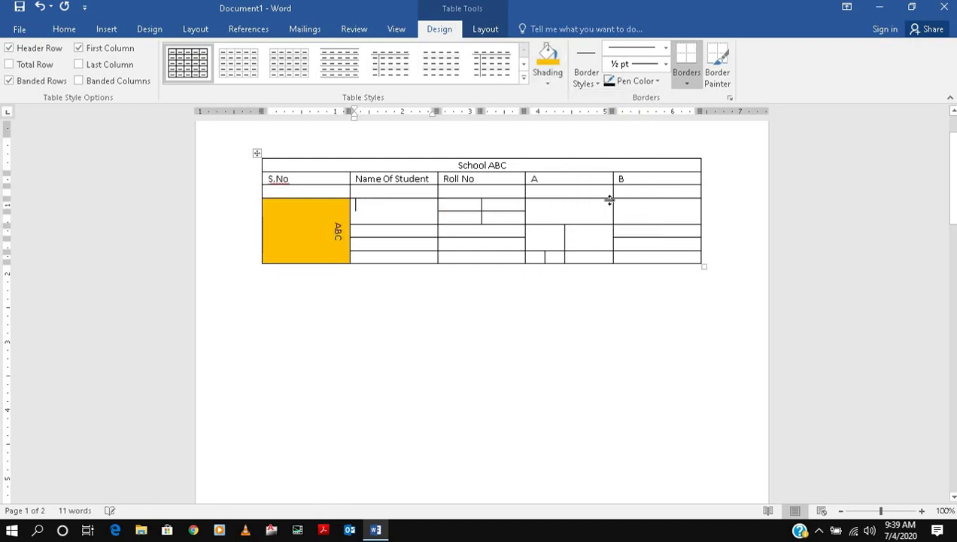
left_click(548, 84)
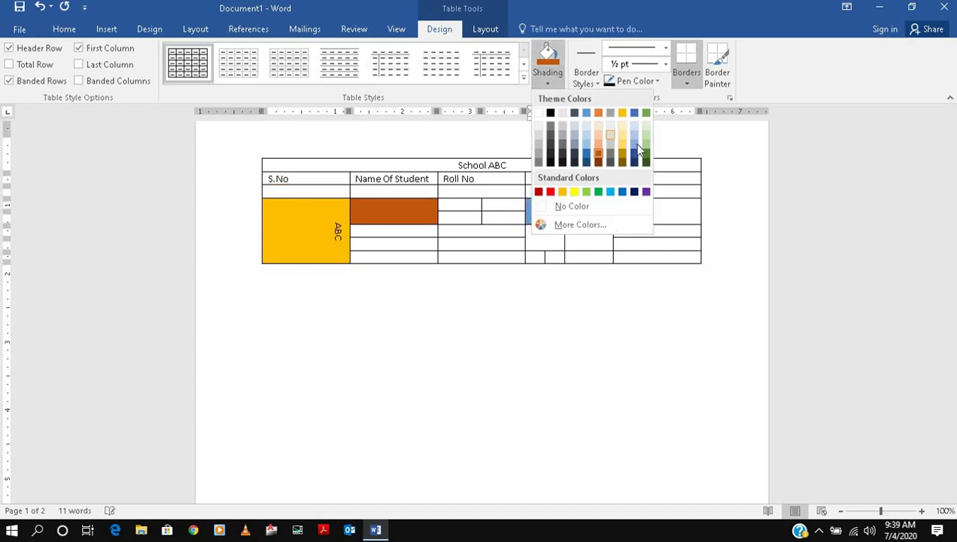
left_click(644, 150)
left_click(557, 234)
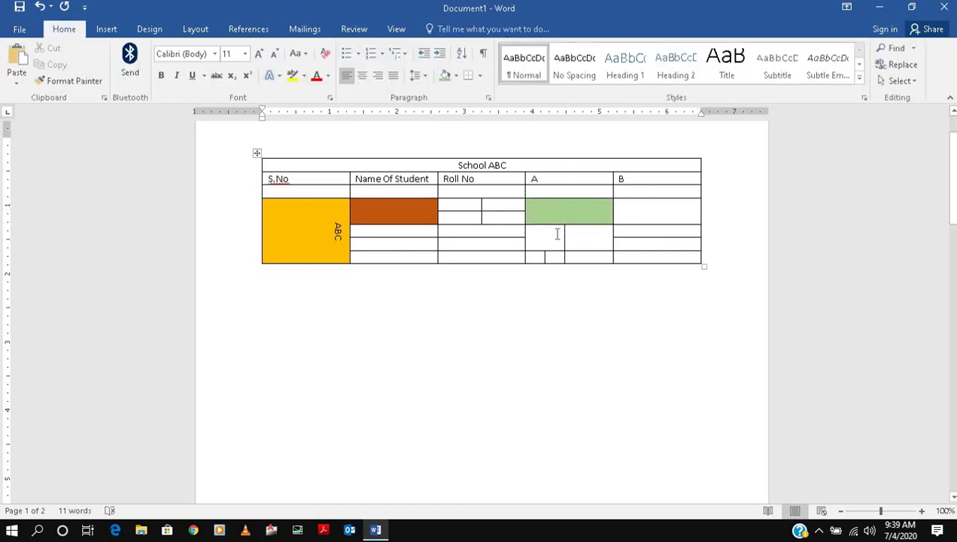
- Choose the orange double-line border style for the whole table and try to paint it along the top edge
left_click(284, 156)
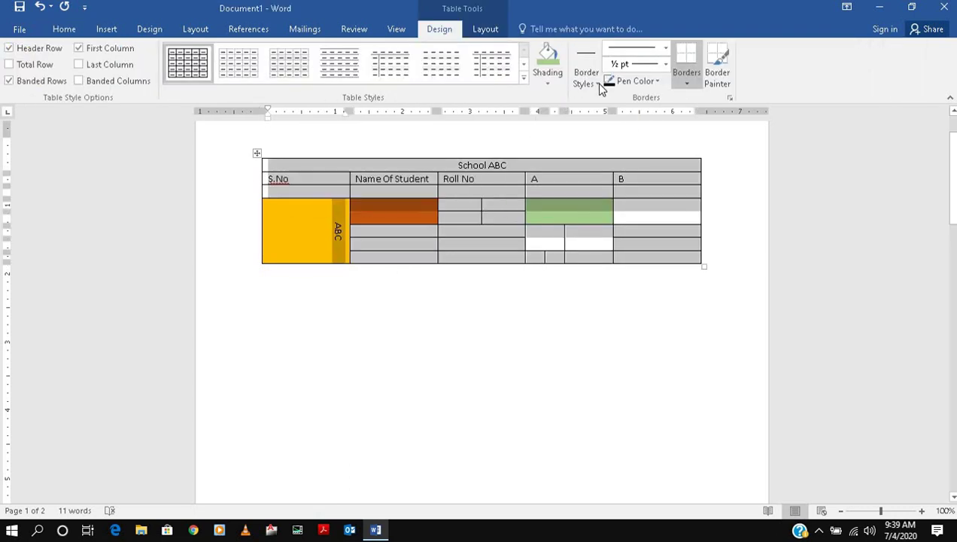
left_click(595, 89)
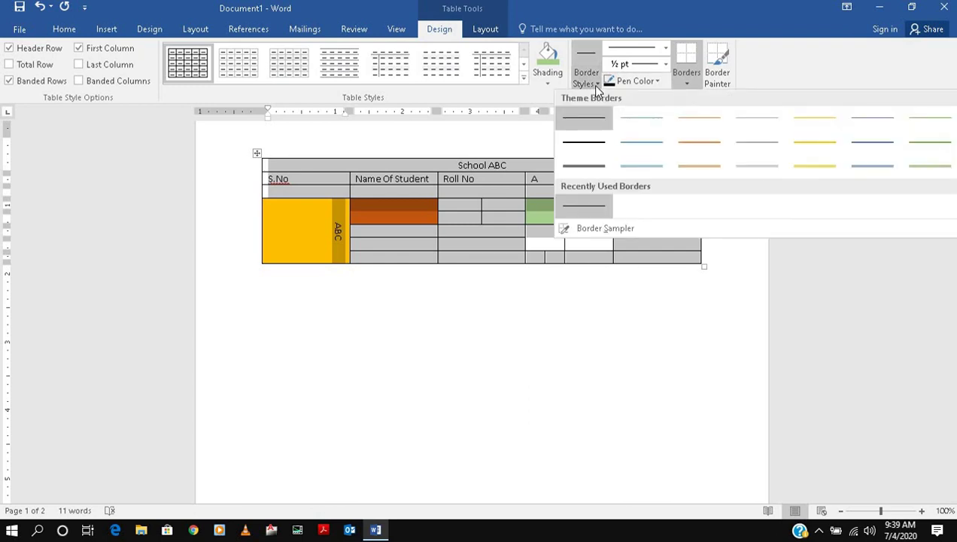
left_click(705, 172)
mouse_move(282, 153)
left_mouse_down()
mouse_move(546, 171)
mouse_move(699, 147)
mouse_move(711, 156)
left_mouse_up()
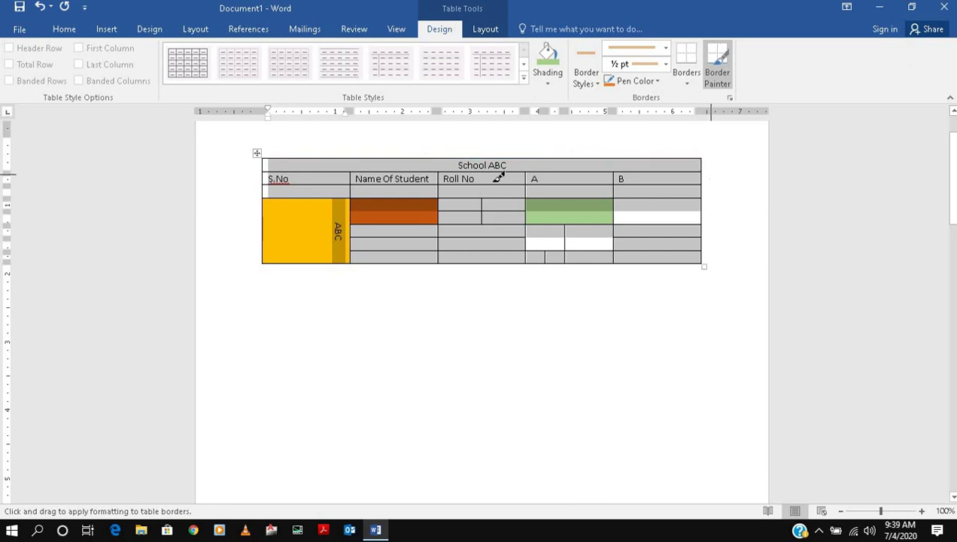
- Set the line style to a 3 pt orange thick-and-thin line and paint it on the table's right and top borders
left_click(666, 49)
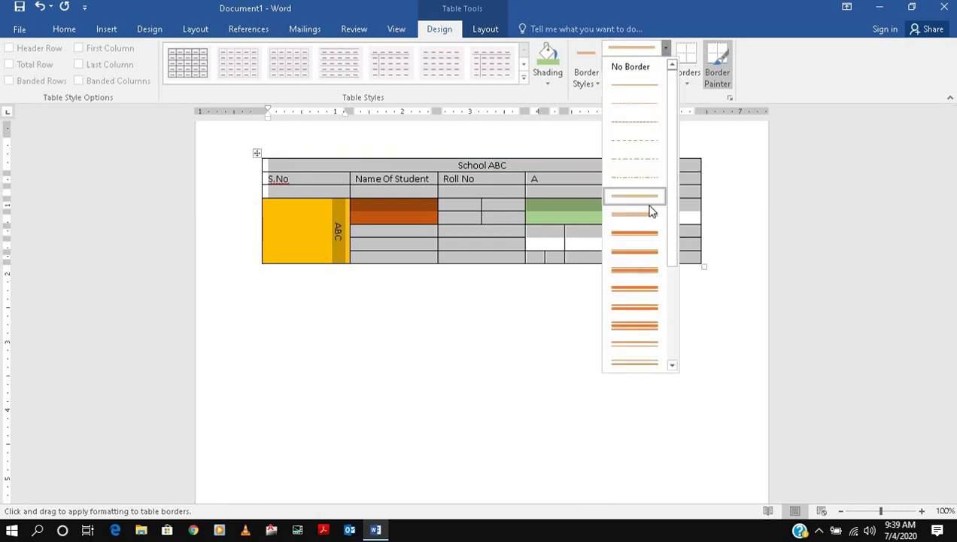
left_click(643, 251)
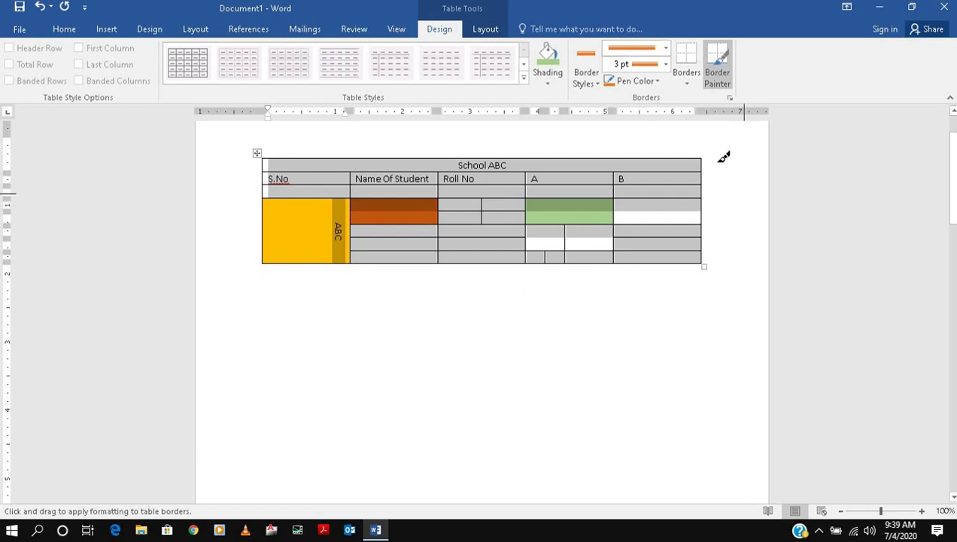
left_click_drag(707, 155, 705, 258)
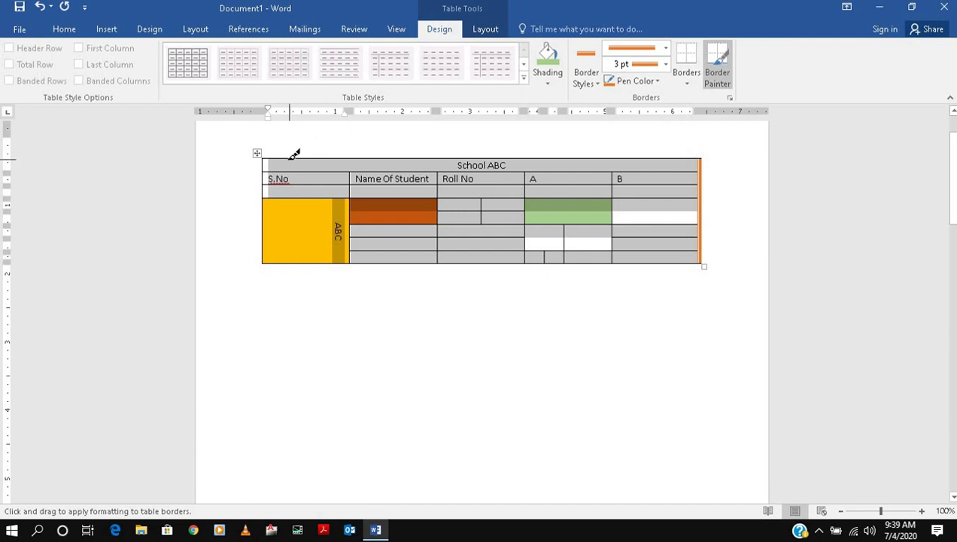
mouse_move(292, 155)
left_mouse_down()
mouse_move(645, 169)
mouse_move(680, 155)
left_mouse_up()
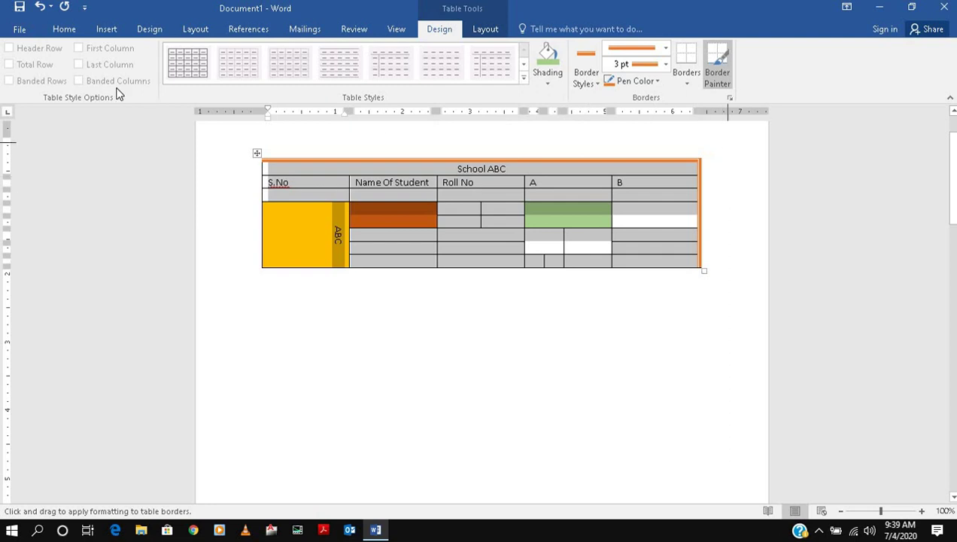
- Draw a new table about 6.19" wide and 2.16" high below the existing one
left_click(107, 32)
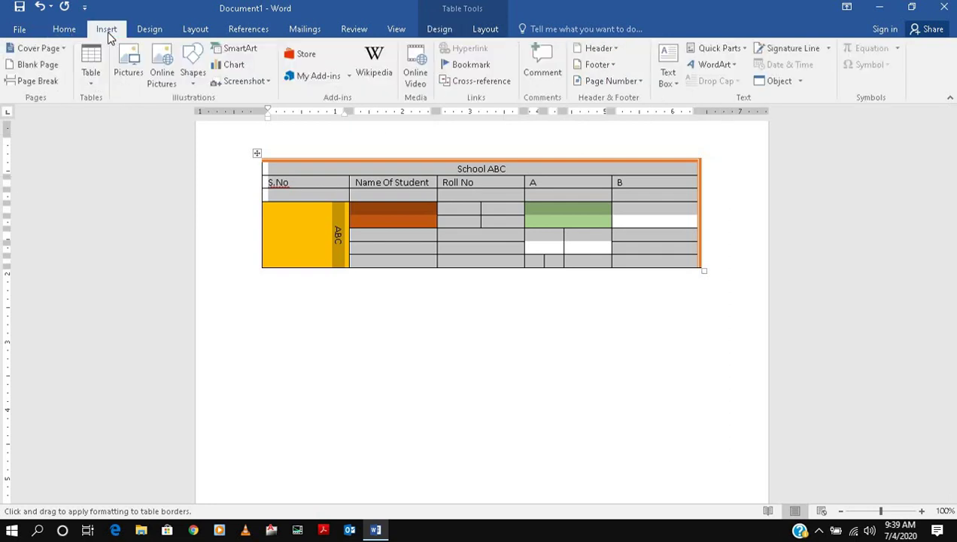
left_click(93, 83)
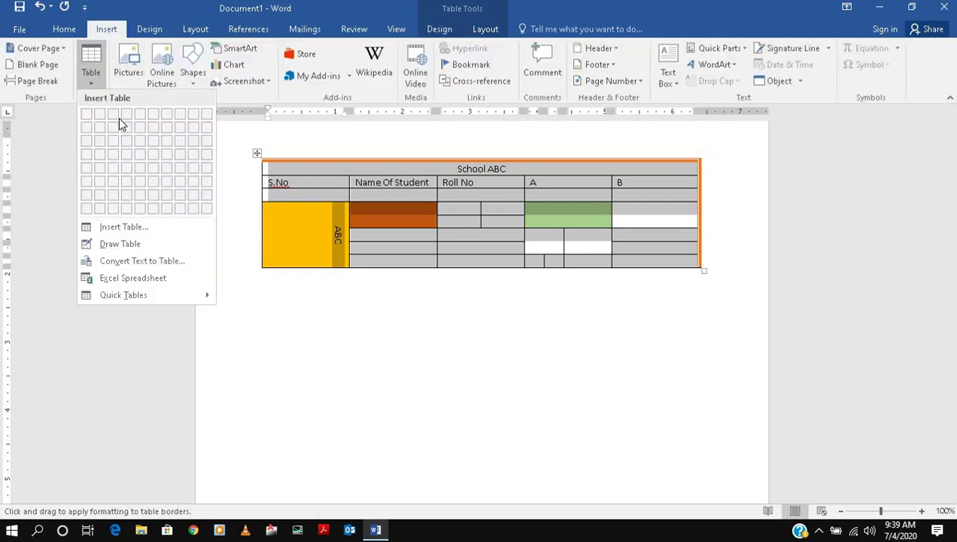
left_click(121, 244)
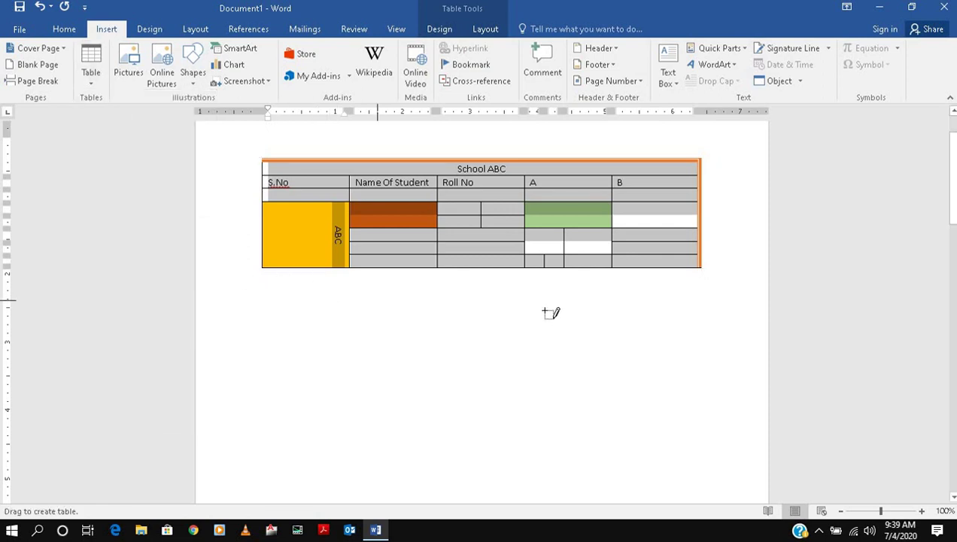
mouse_move(555, 315)
left_mouse_down()
mouse_move(673, 423)
mouse_move(697, 426)
left_mouse_up()
- Draw three full-height column dividers in the new table and a narrow tall box inside its third column
left_click_drag(326, 283, 325, 441)
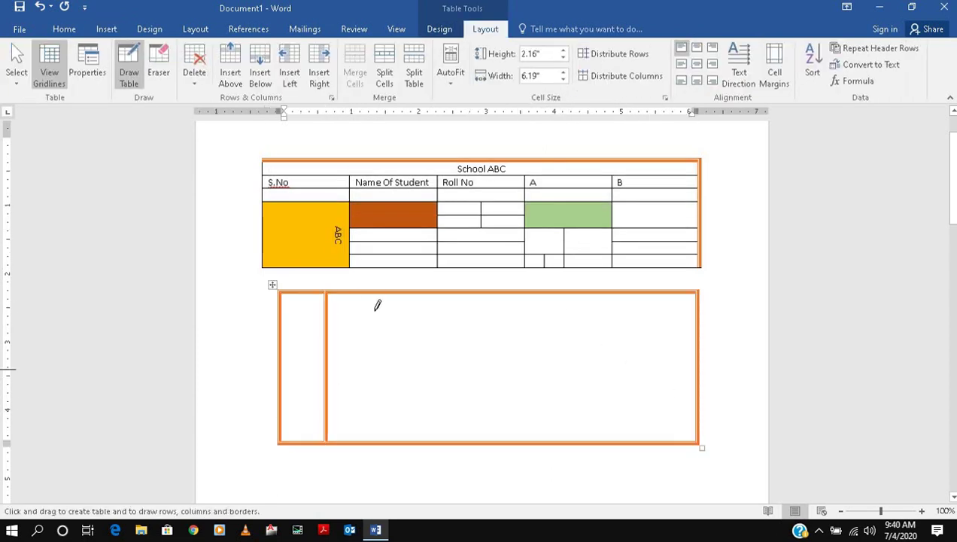
left_click_drag(378, 304, 392, 418)
left_click_drag(442, 292, 461, 428)
mouse_move(545, 293)
left_mouse_down()
mouse_move(553, 409)
mouse_move(538, 435)
left_mouse_up()
- Draw two full-width horizontal lines across the new table to divide it into three rows
left_click_drag(284, 346, 762, 352)
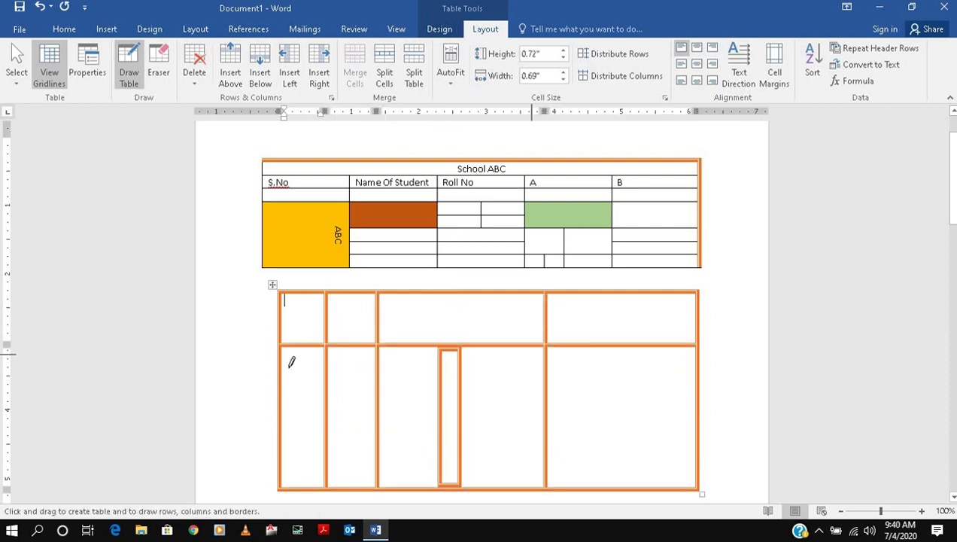
mouse_move(288, 389)
left_mouse_down()
mouse_move(645, 421)
mouse_move(713, 382)
mouse_move(707, 375)
left_mouse_up()
scroll(527, 308, "down", 2)
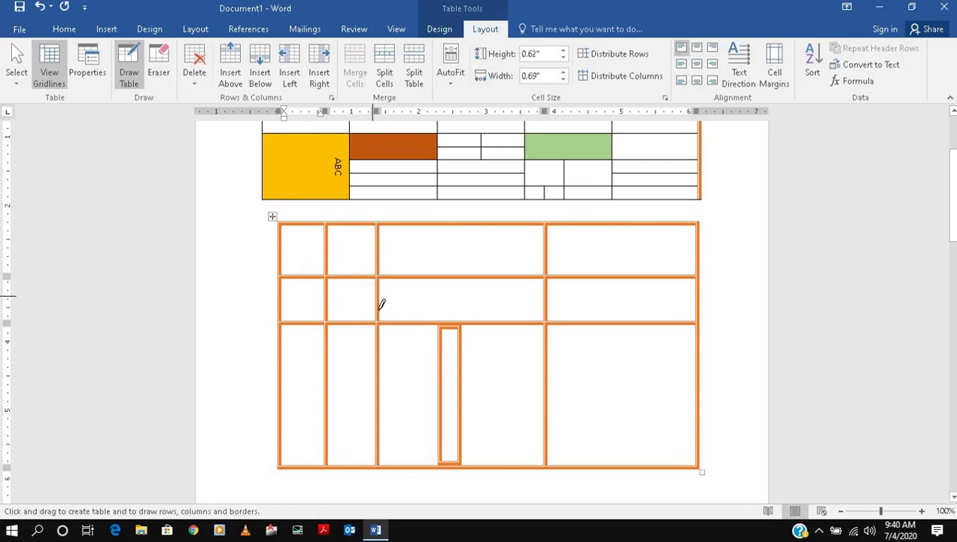
scroll(280, 247, "up", 4)
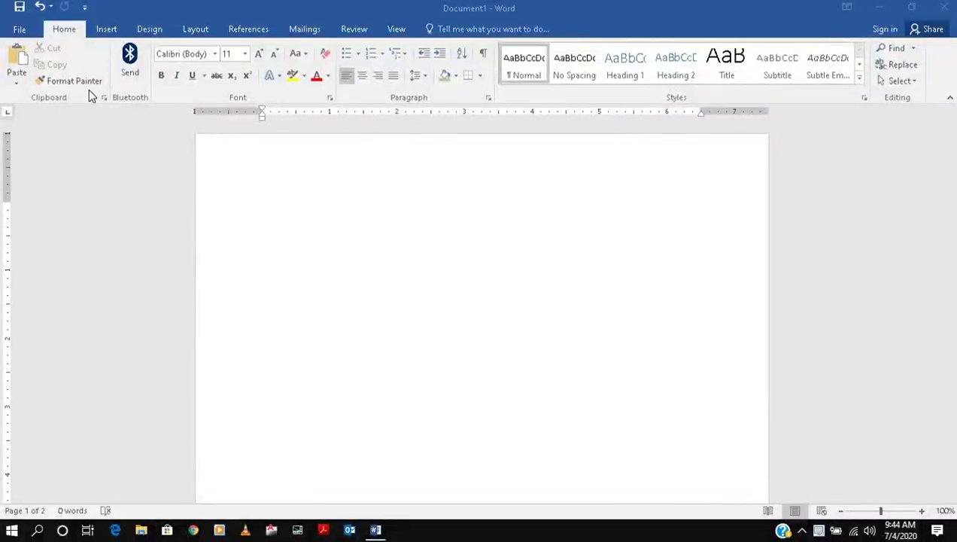
- Generate two paragraphs of three sentences of sample text in the blank document with =rand(2,3)
left_click(107, 34)
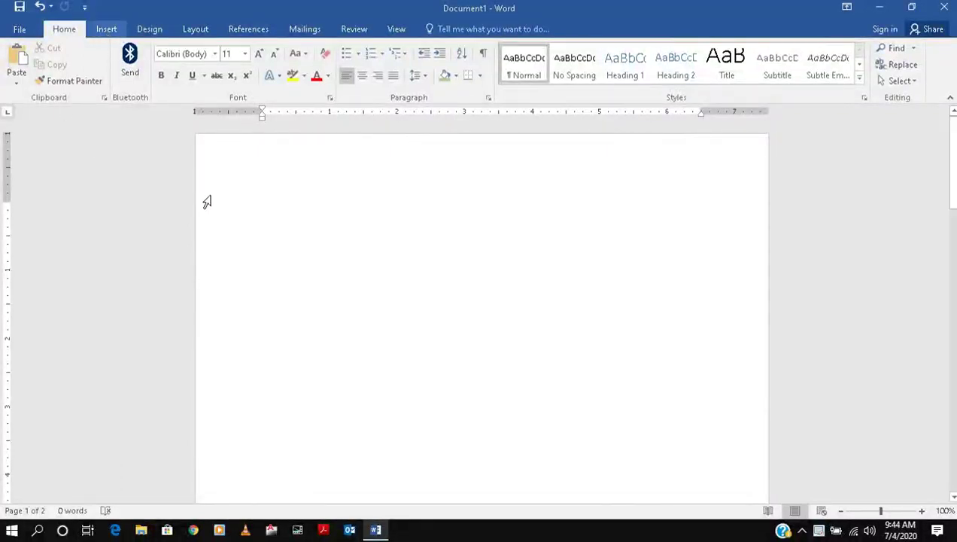
left_click(104, 30)
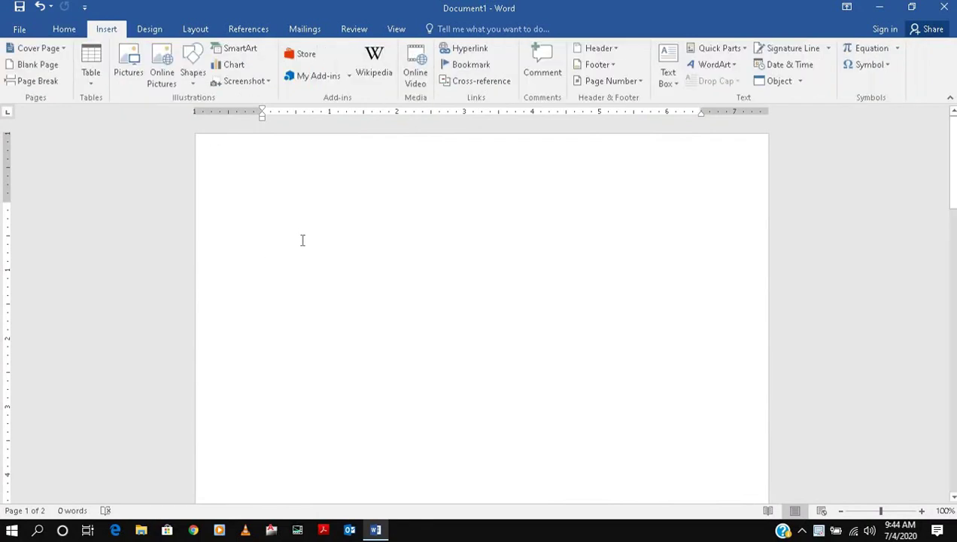
type("=rand")
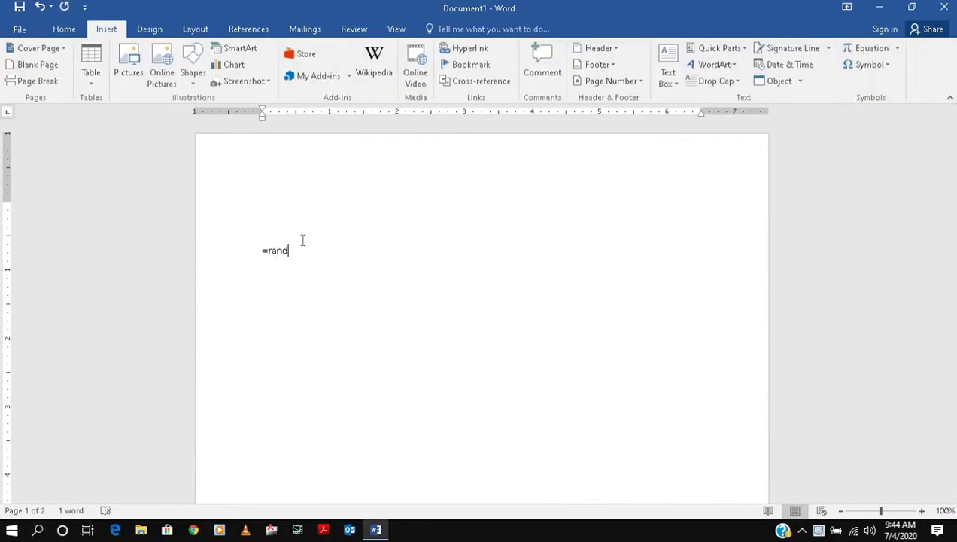
type("(2,3)")
key("Return")
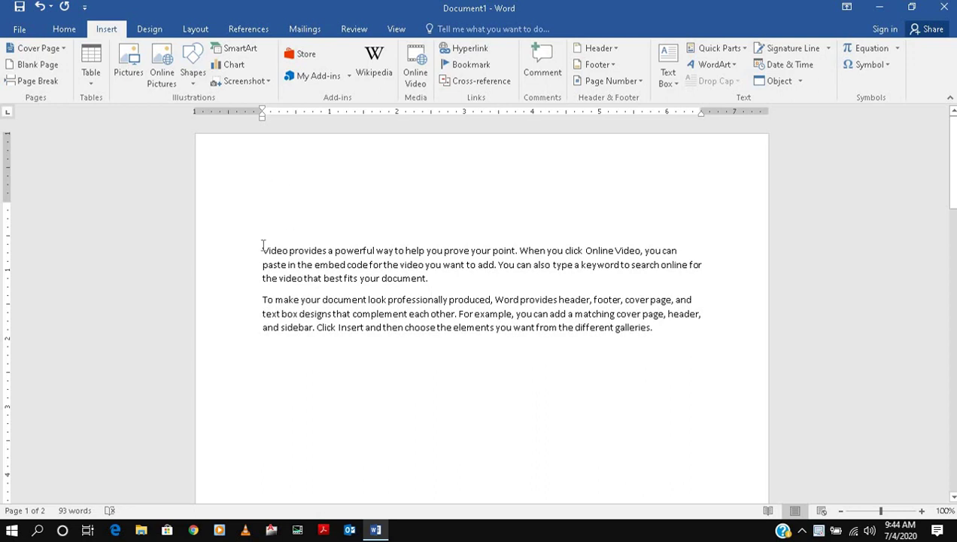
- Convert all of the document's text into a one-column table, separating the text at paragraphs
key("ctrl+a")
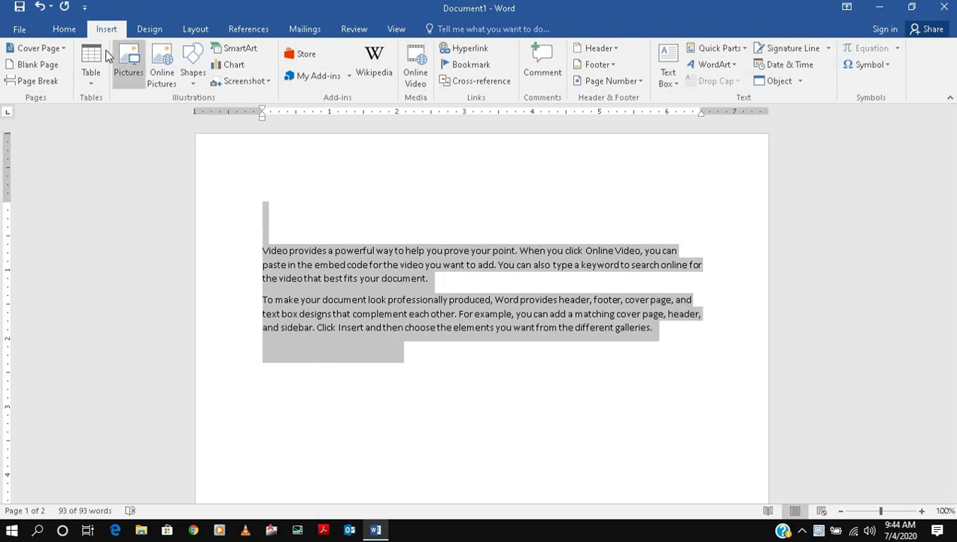
left_click(90, 89)
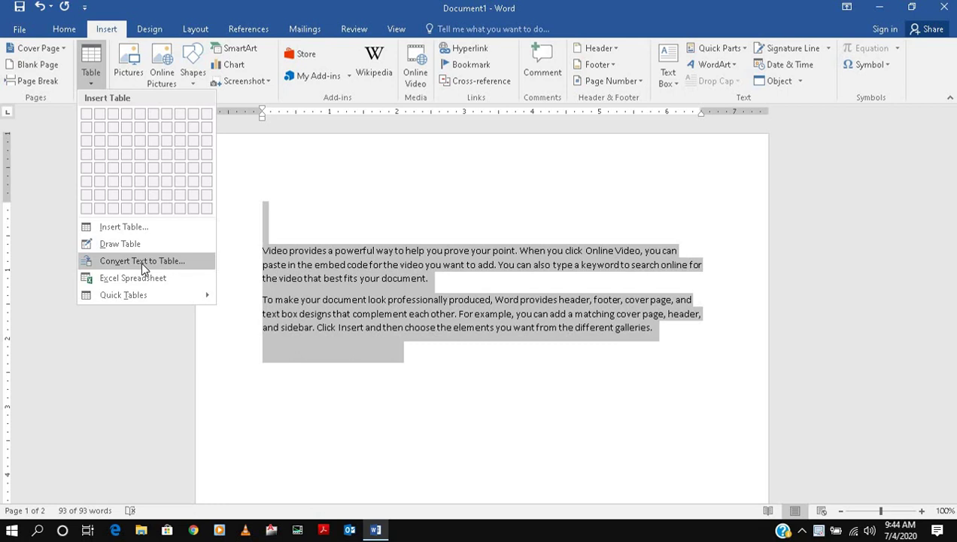
left_click(143, 262)
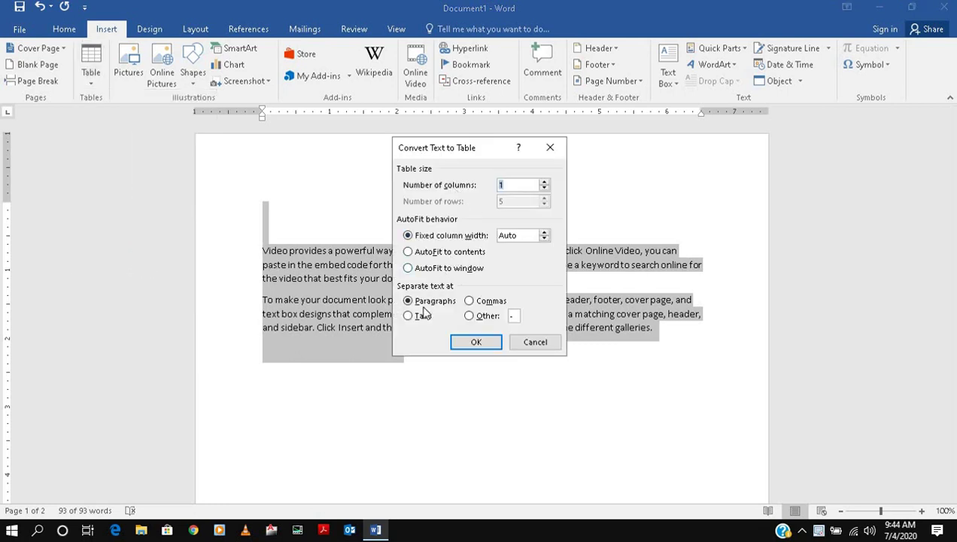
left_click(476, 341)
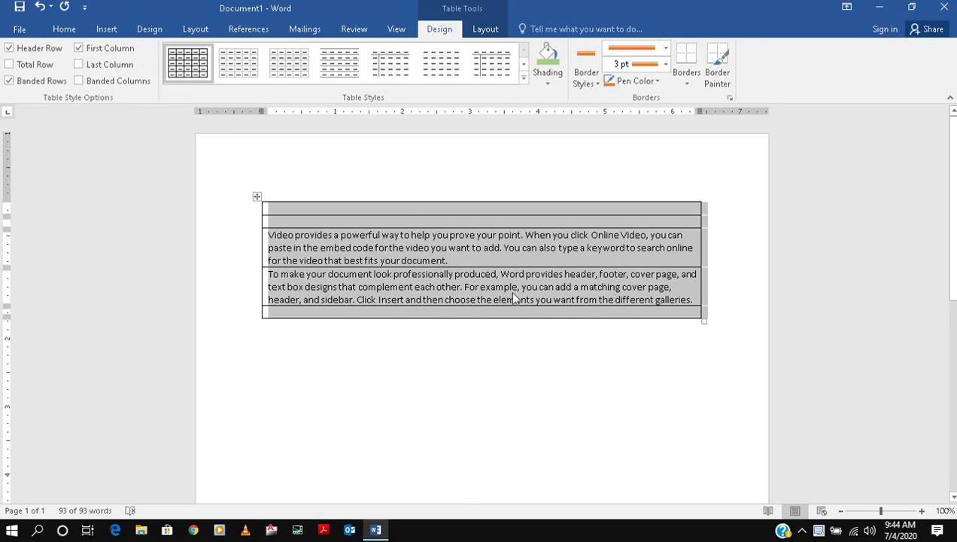
- Delete the two empty rows above the text and the empty last row of the table
left_click_drag(394, 208, 414, 221)
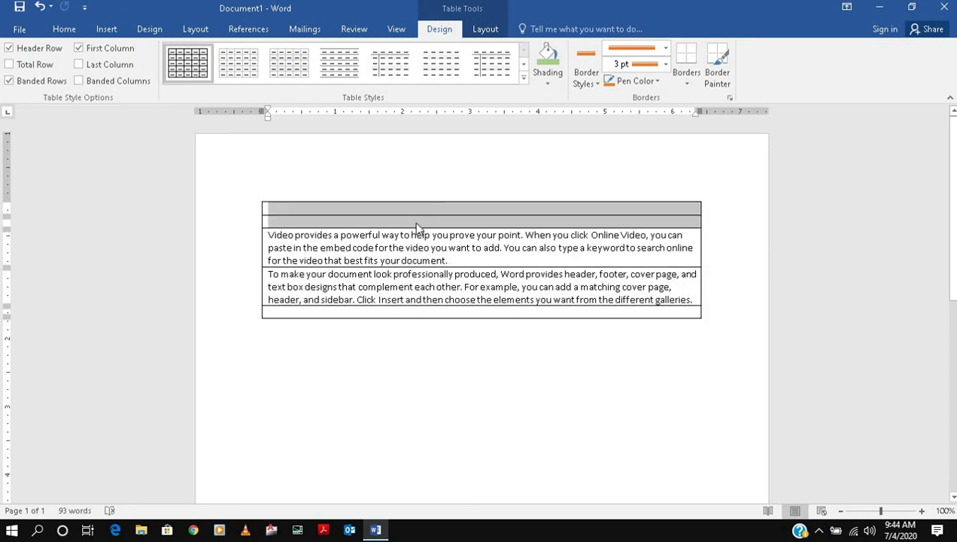
right_click(407, 211)
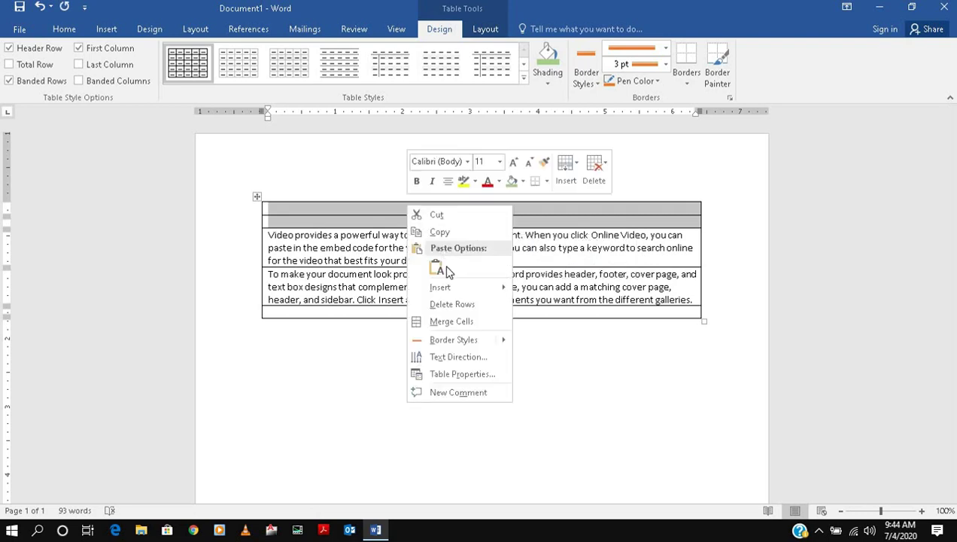
left_click(466, 320)
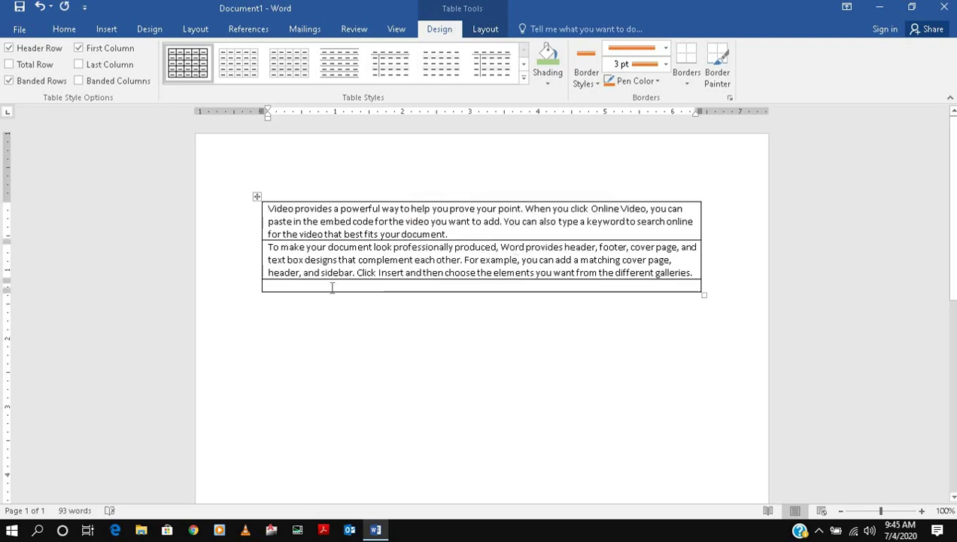
left_click(324, 286)
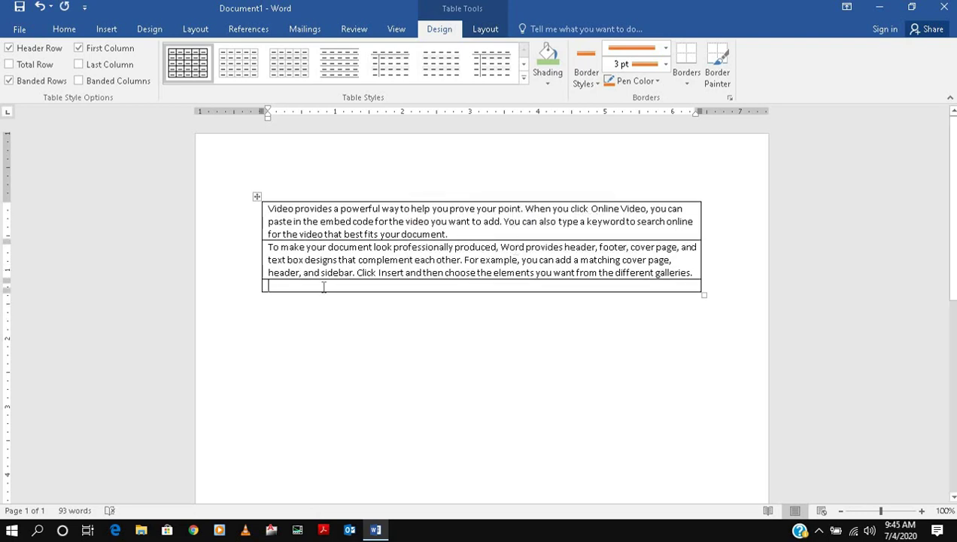
right_click(394, 285)
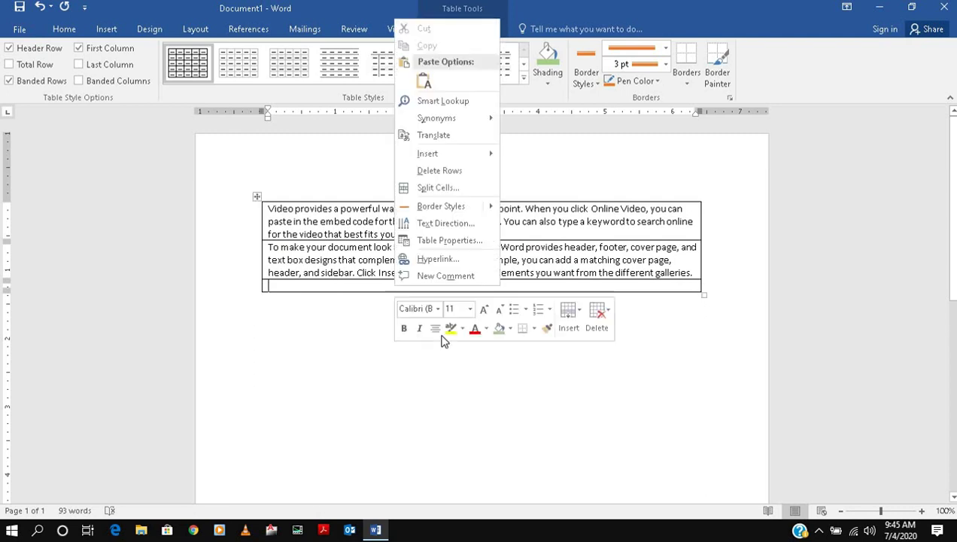
left_click(451, 175)
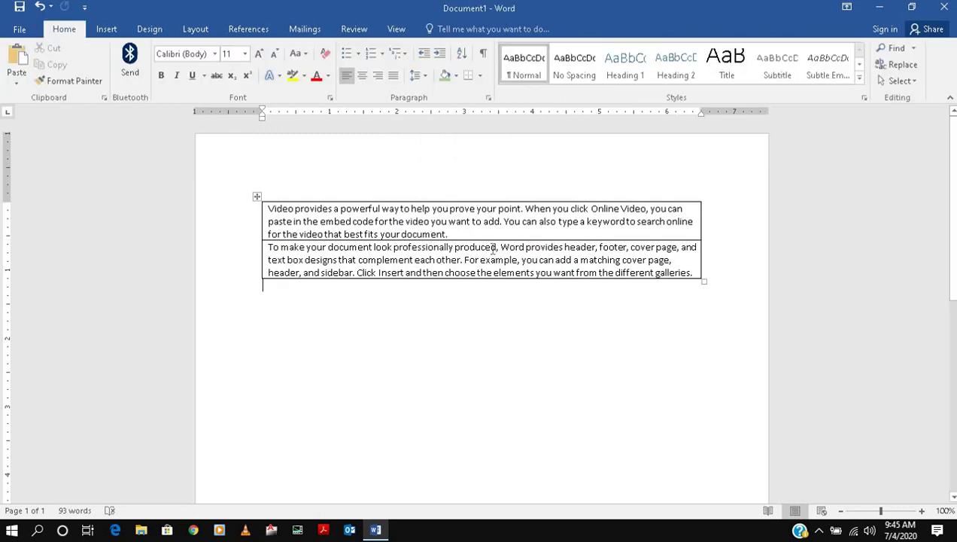
- Shade both rows of the table with a light gold theme color
left_click_drag(493, 249, 587, 273)
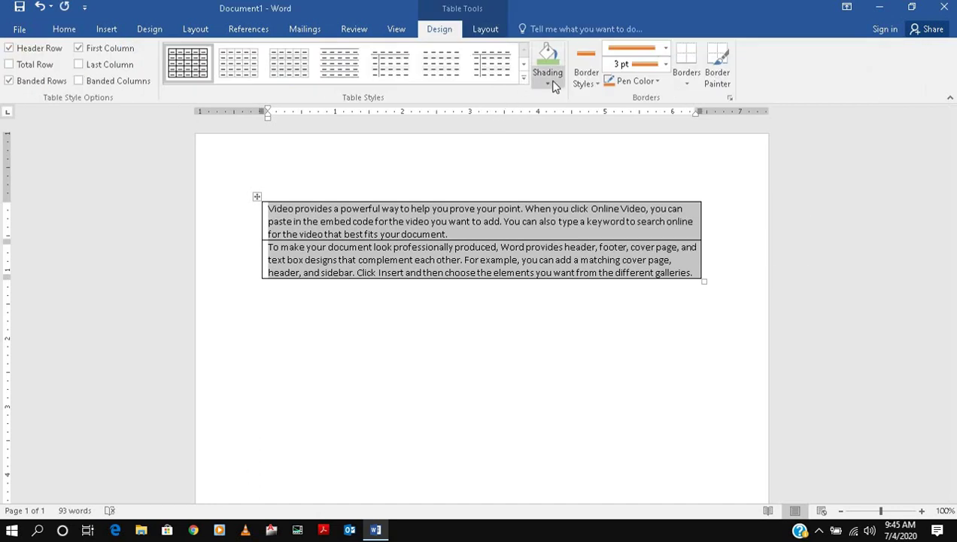
left_click(553, 85)
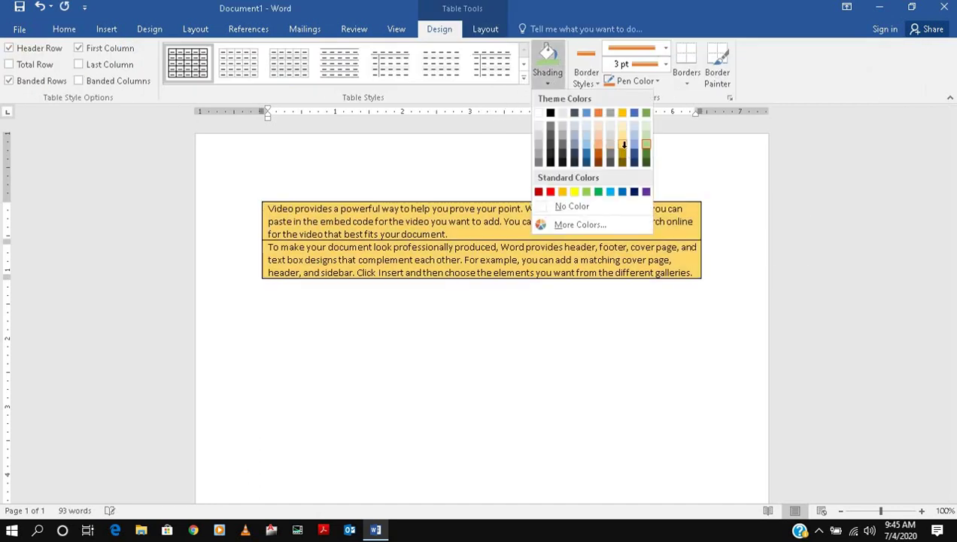
left_click(624, 145)
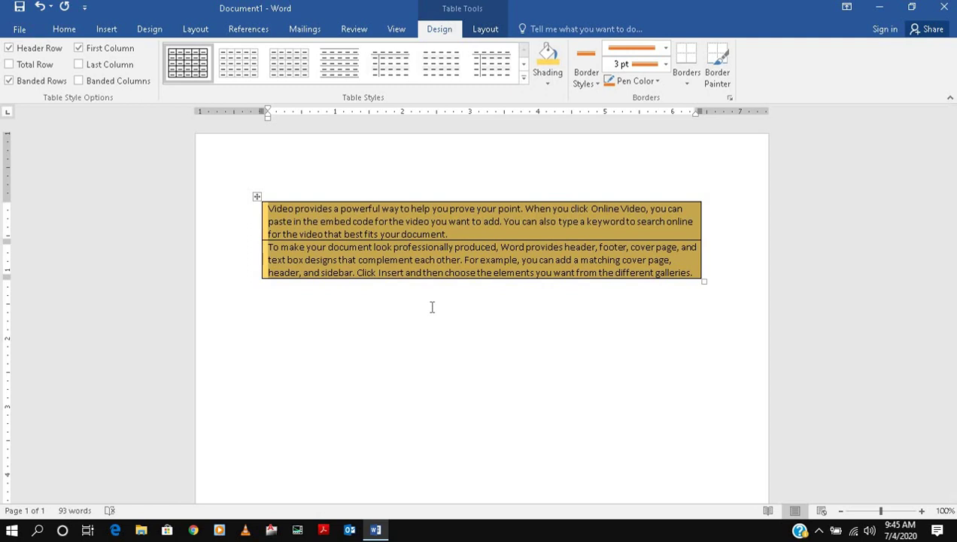
- Enter a tab-separated heading line below the table: S.No, Name of Student, Roll No, A, b, c
left_click(451, 345)
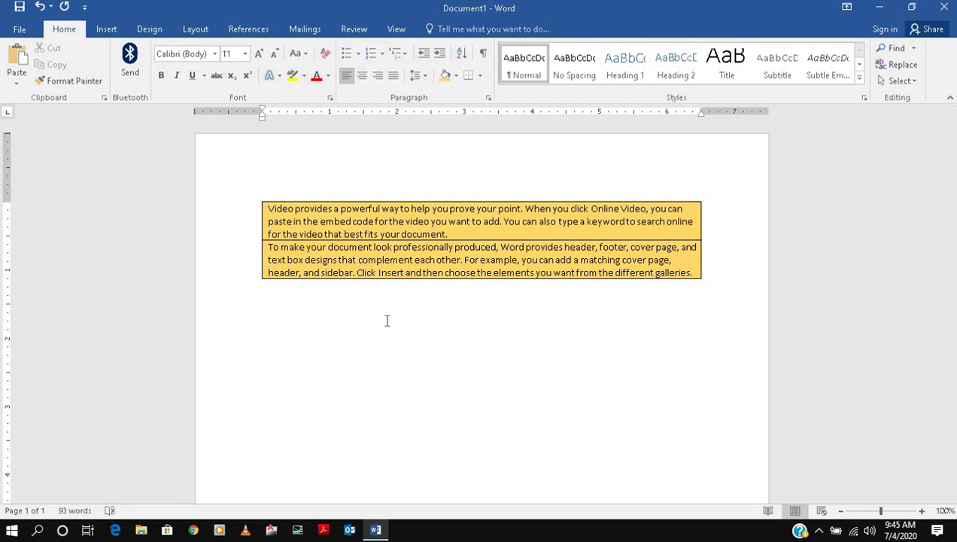
type("S.Np")
key("BackSpace")
type("o")
key("Tab")
type("Name of Student ")
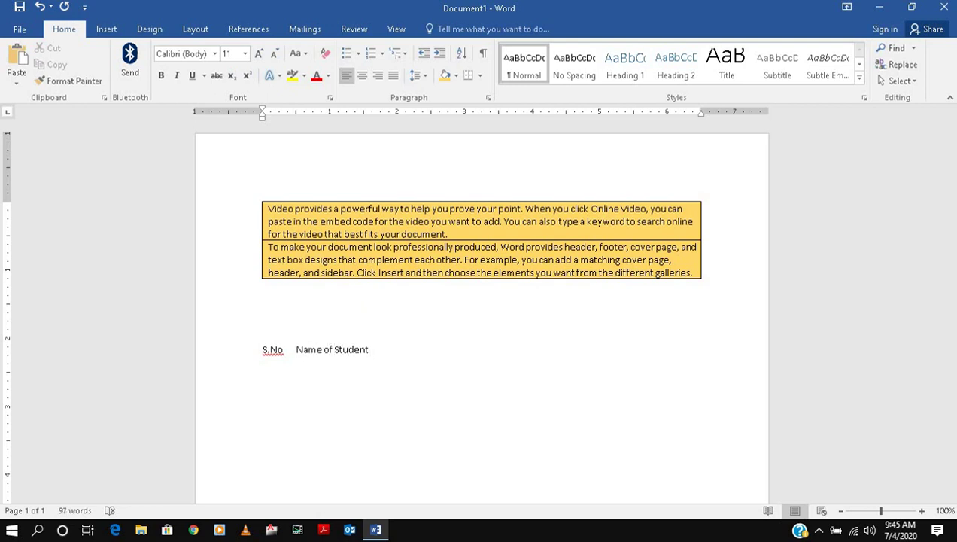
type("St")
key("BackSpace")
key("BackSpace")
type("Roll No")
key("Tab")
type("A")
key("Tab")
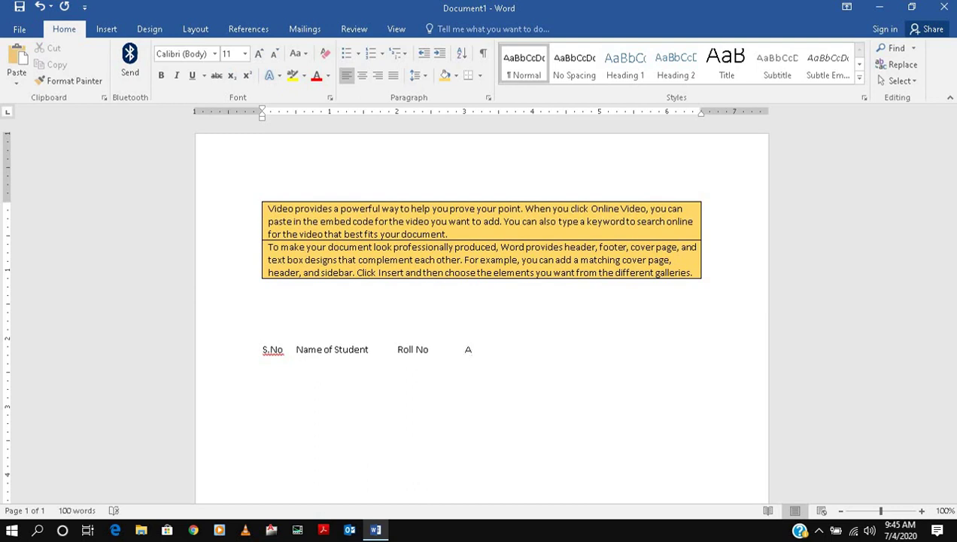
type("b")
key("Tab")
type("c")
- Enter a tab-separated data line under the headings with the values 1, a, 11, 1, 2, 3
type("1")
key("Tab")
type("a")
key("Tab")
type("11")
key("BackSpace")
type("1 1")
key("Tab")
type("2")
key("Tab")
type("3")
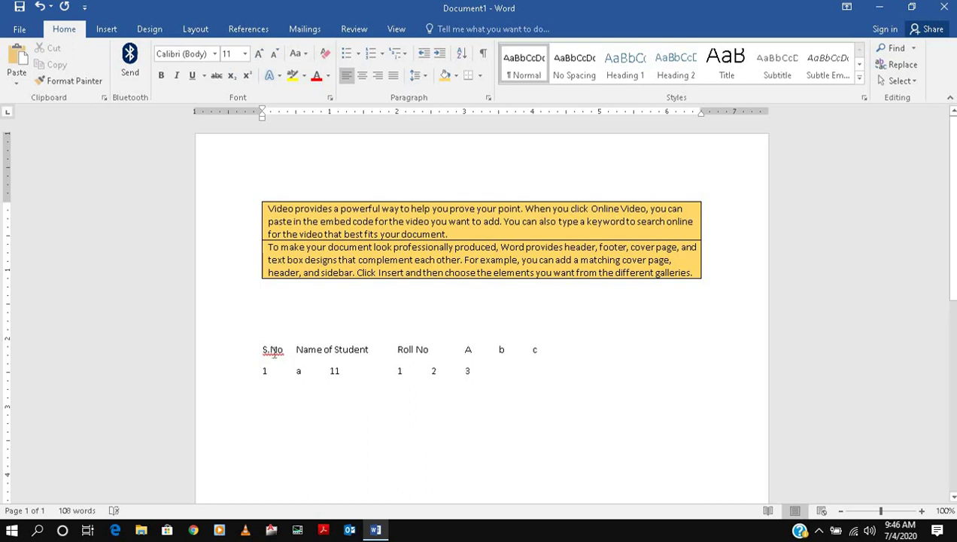
- Try converting the heading and data lines to a table with text separated at commas, and undo the conversion
left_click_drag(262, 346, 560, 416)
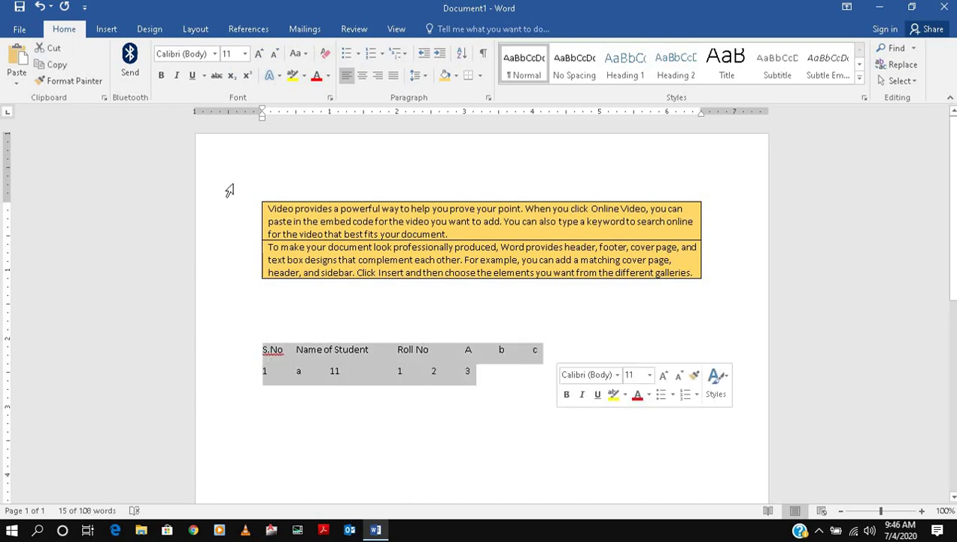
left_click(109, 28)
left_click(90, 75)
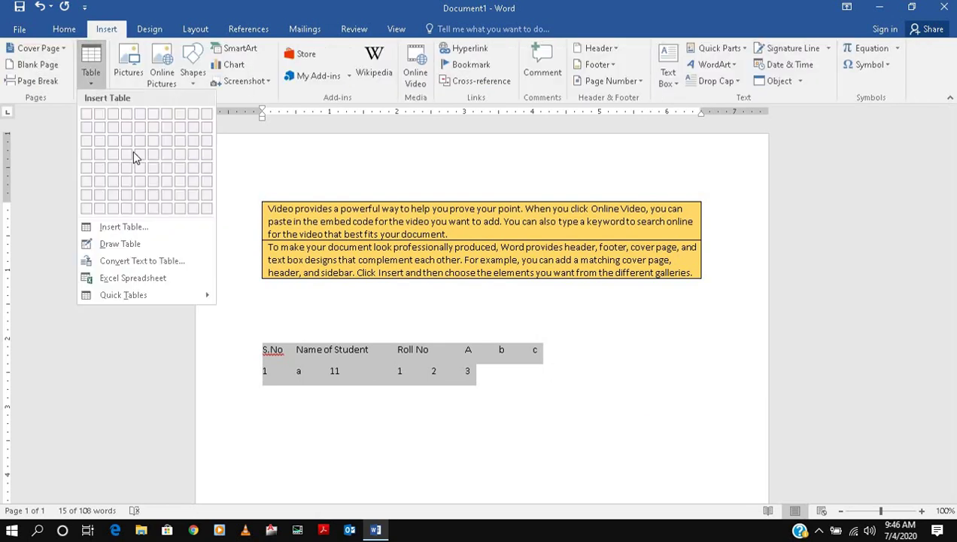
left_click(153, 260)
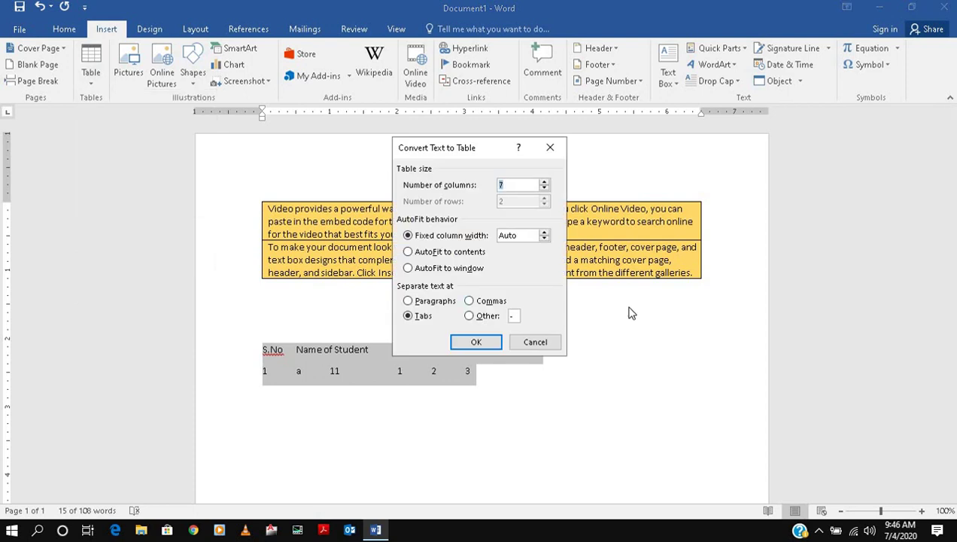
left_click(469, 301)
key("Return")
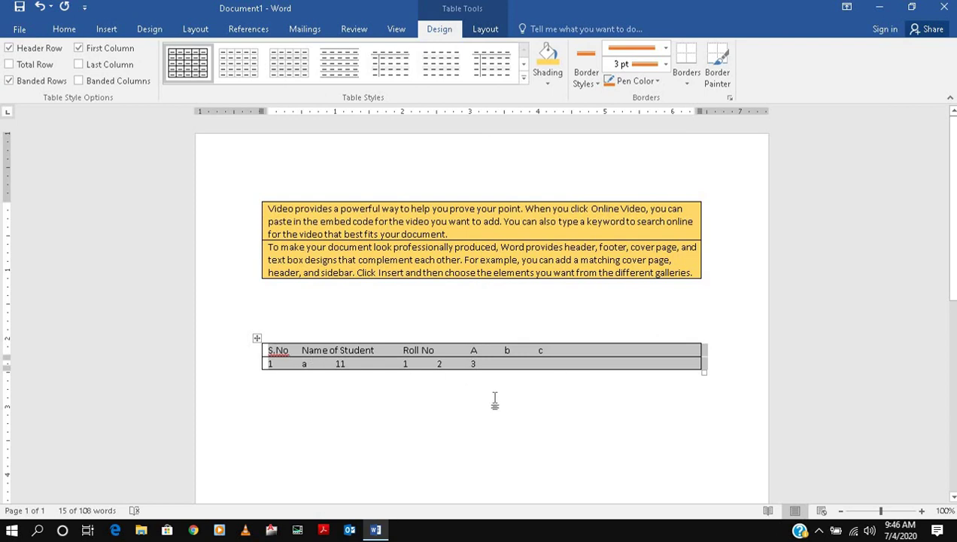
key("ctrl+z")
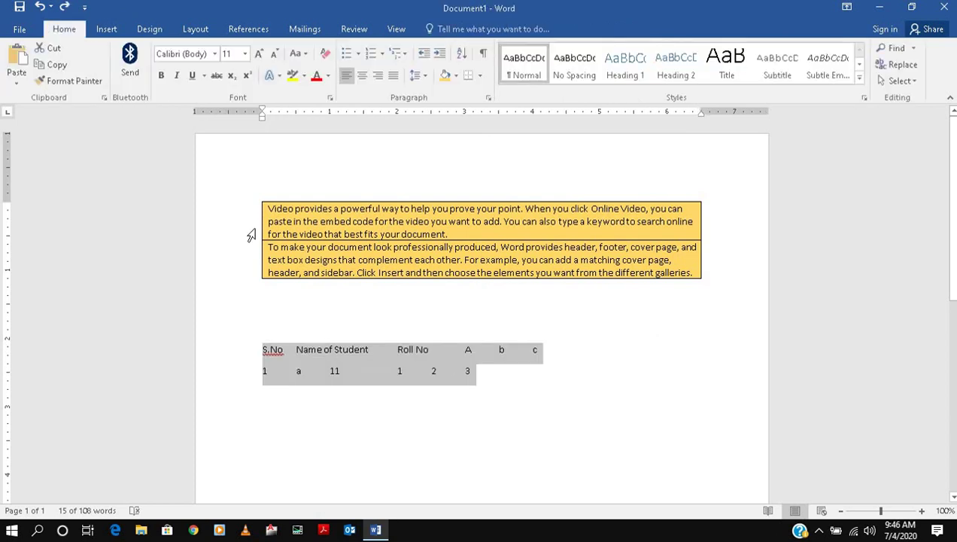
- Convert the heading and data lines into a seven-column table, separating the text at tabs
left_click(104, 30)
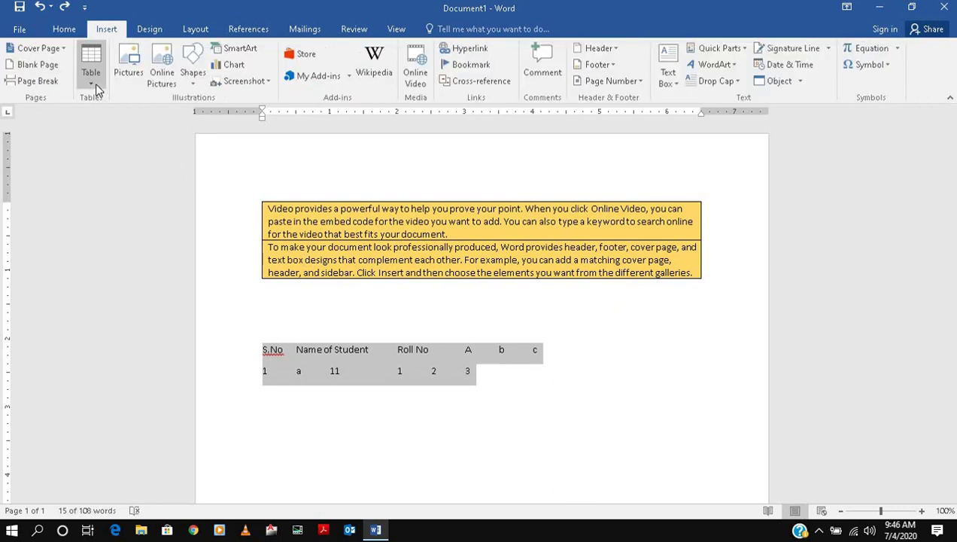
left_click(95, 83)
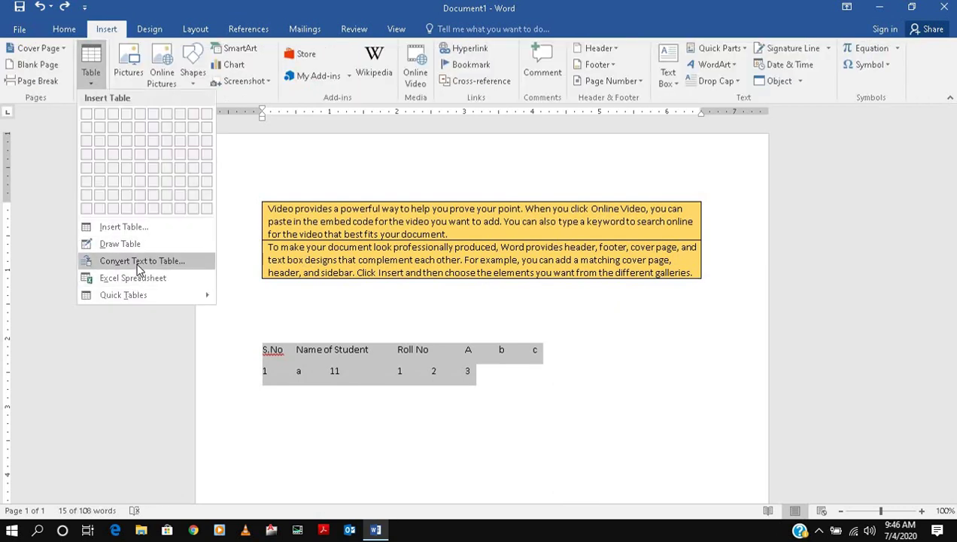
left_click(137, 263)
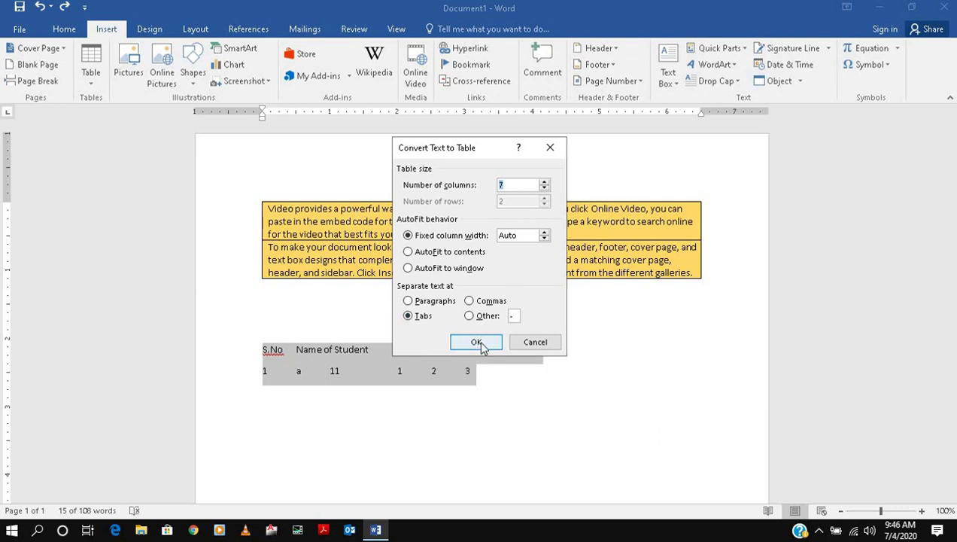
left_click(486, 343)
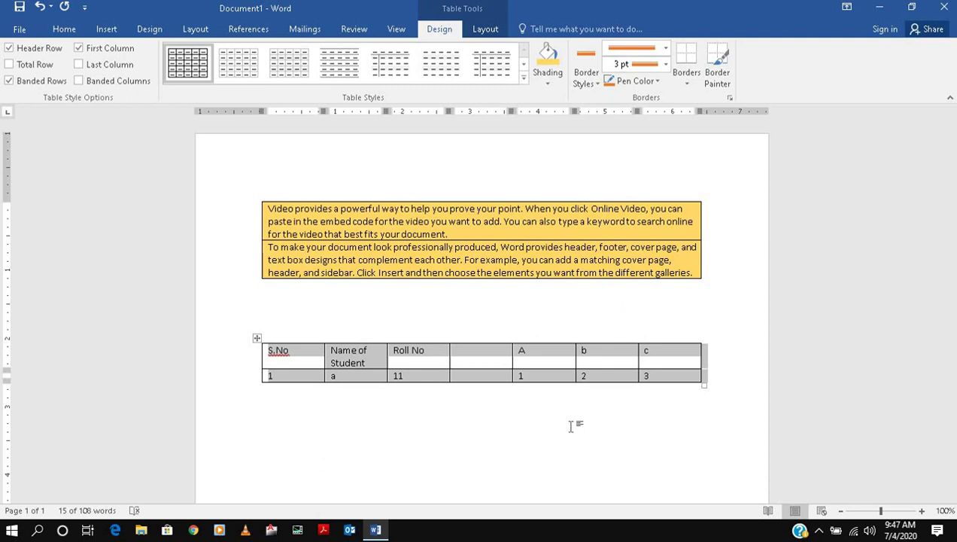
- Delete the student table and the gold text table to leave the page blank
left_click(65, 32)
left_click(107, 28)
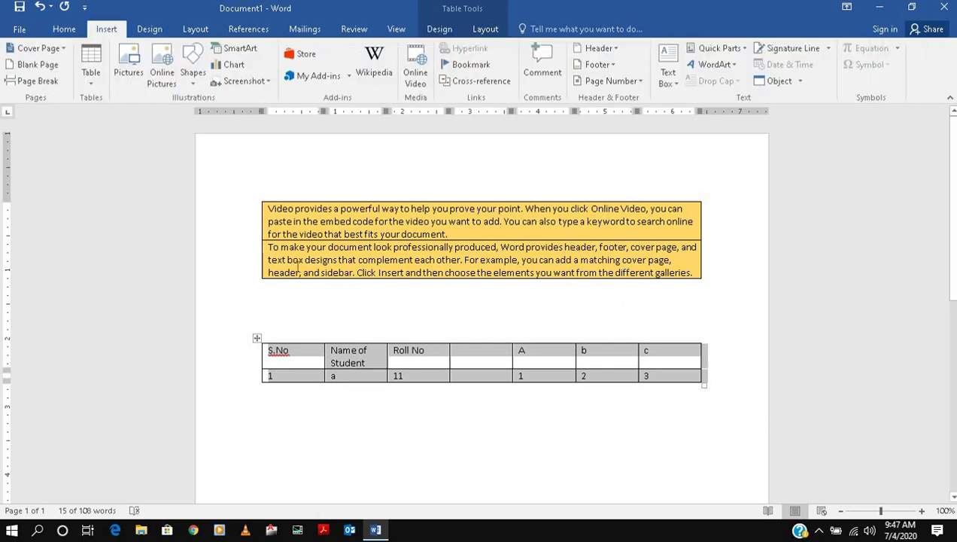
right_click(257, 338)
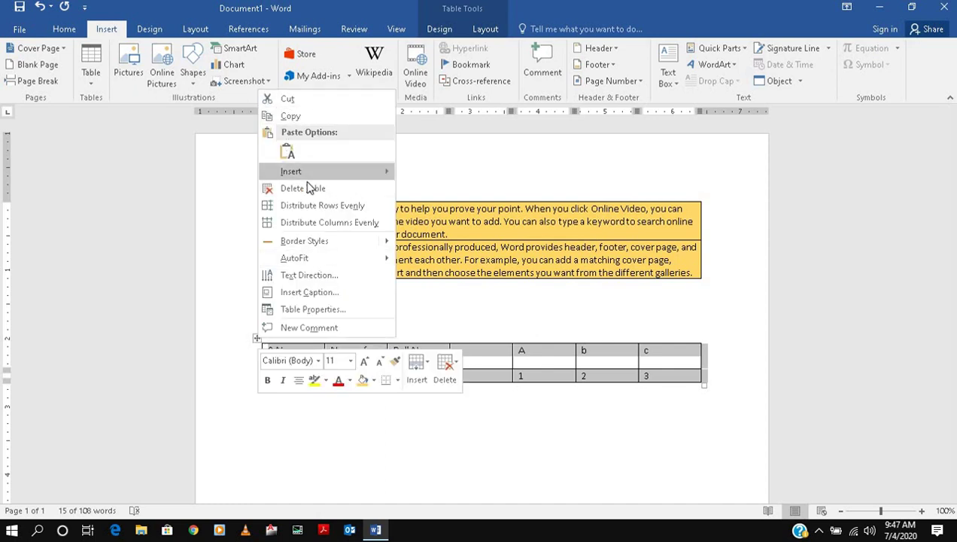
left_click(303, 188)
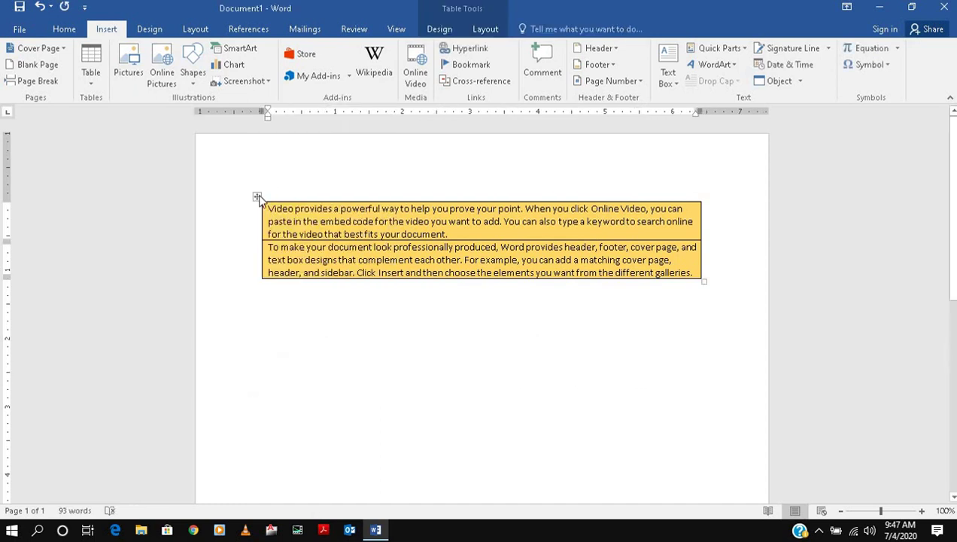
right_click(257, 197)
left_click(310, 293)
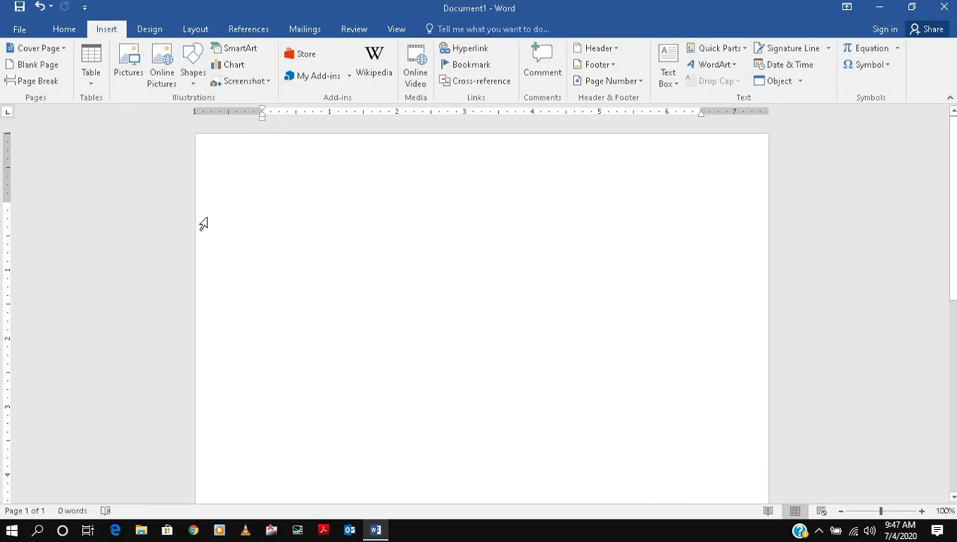
- Insert the picture computer.jpg from the Saved Pictures folder into the blank page
left_click(128, 72)
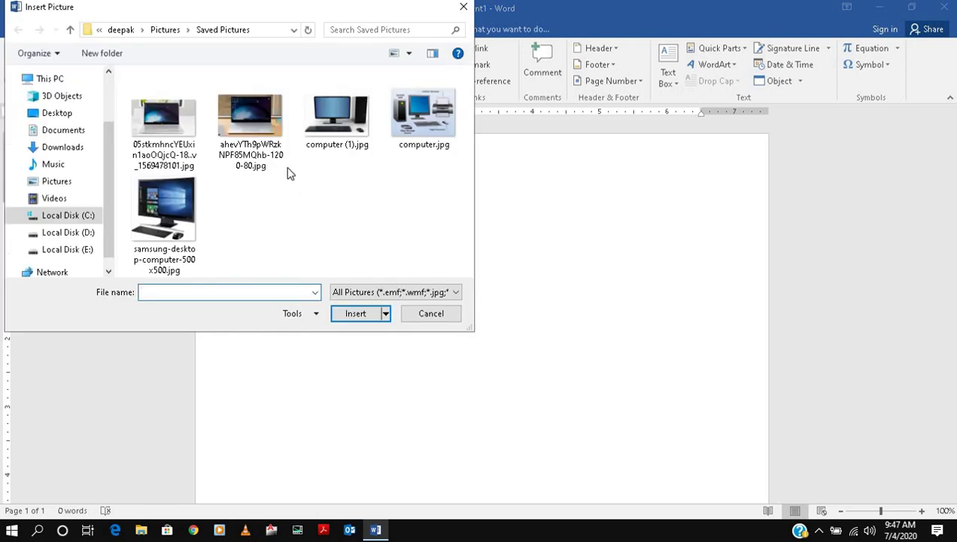
left_click(412, 122)
left_click(357, 313)
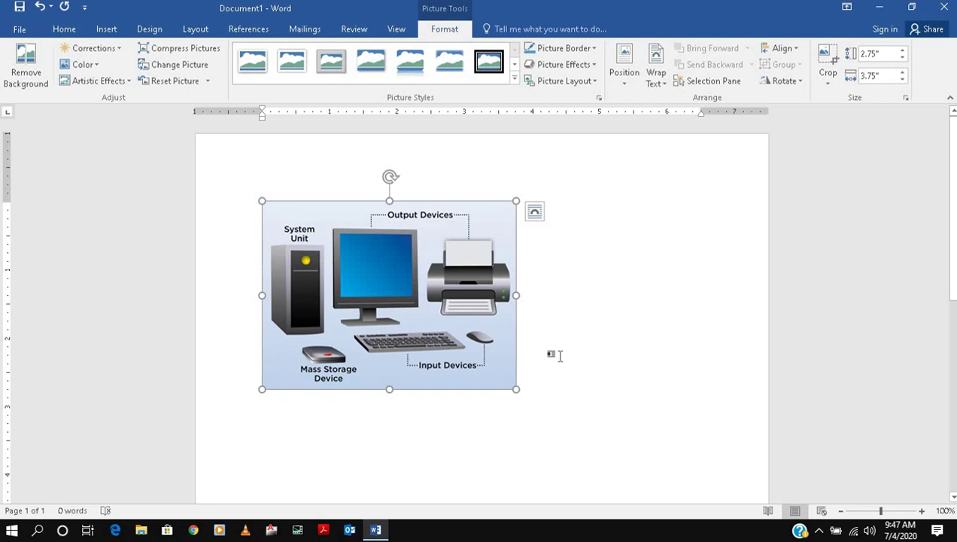
- Set the picture's text wrapping to In Front of Text and move the picture to the horizontal centre of the page
left_click(559, 355)
left_click(379, 280)
left_click_drag(647, 278, 421, 259)
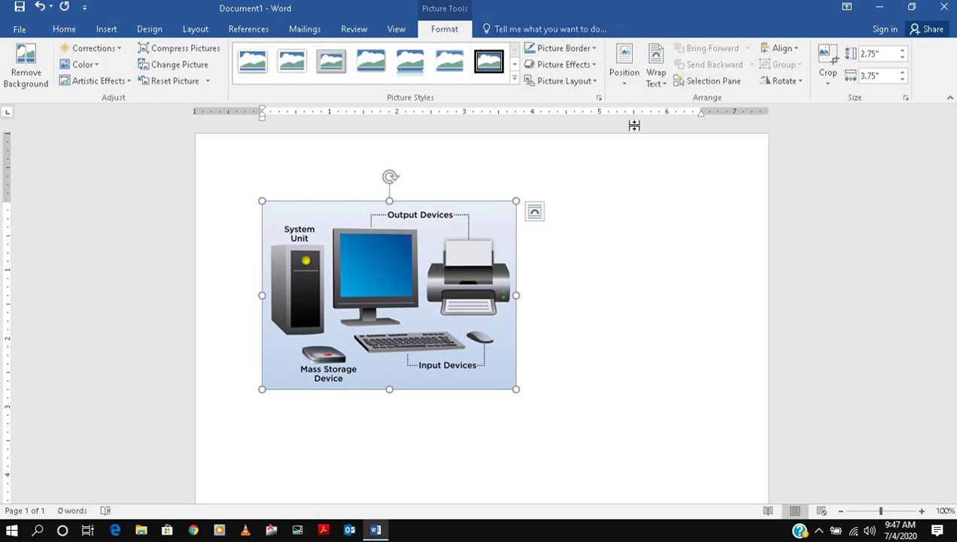
left_click(664, 86)
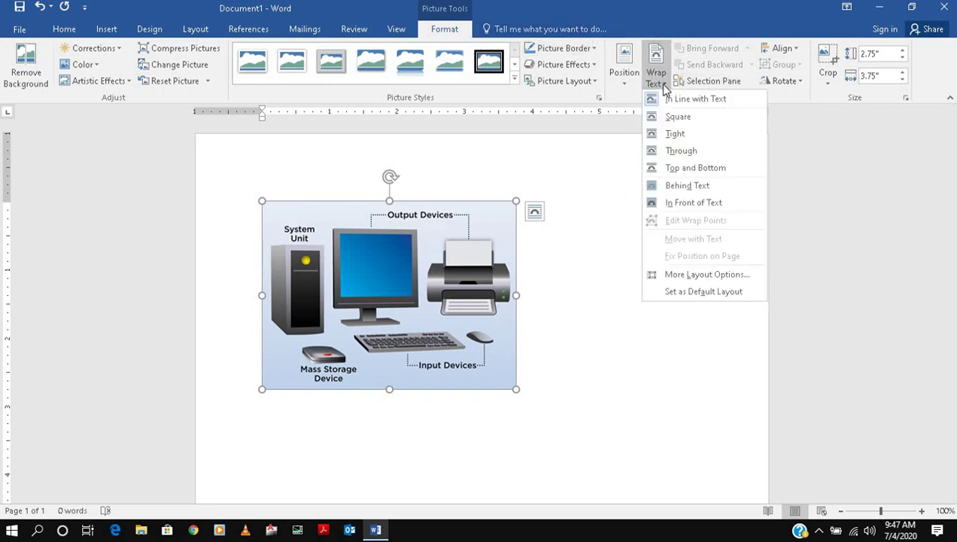
left_click(695, 203)
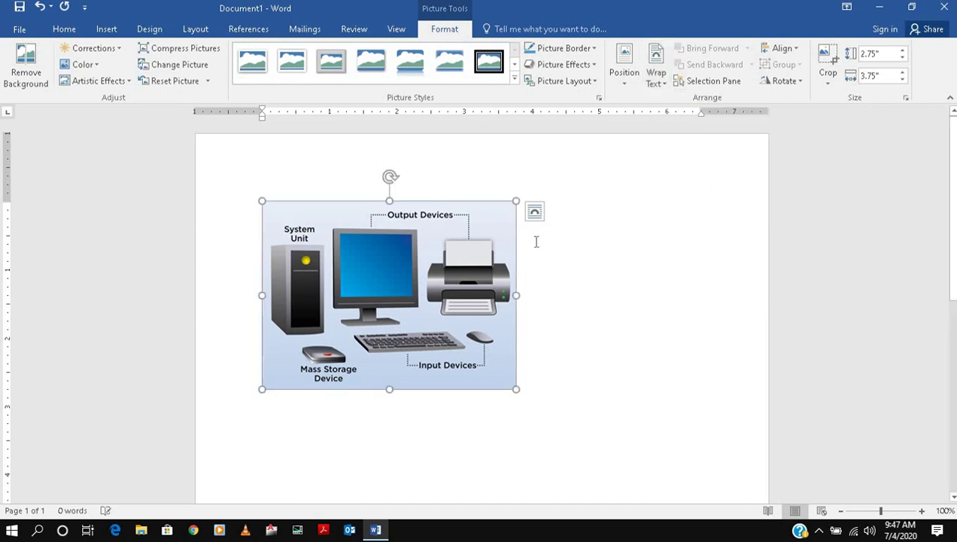
left_click_drag(416, 261, 652, 296)
left_click_drag(574, 346, 499, 225)
left_click_drag(497, 229, 523, 203)
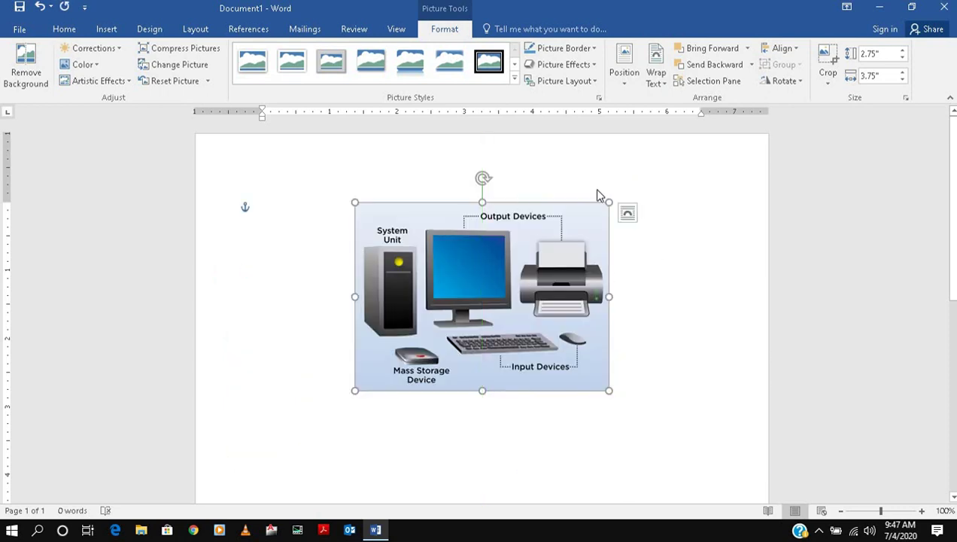
- Give the picture a dark orange border and preview the Shadow, Reflection, Glow and 3-D Rotation picture effects
left_click(594, 49)
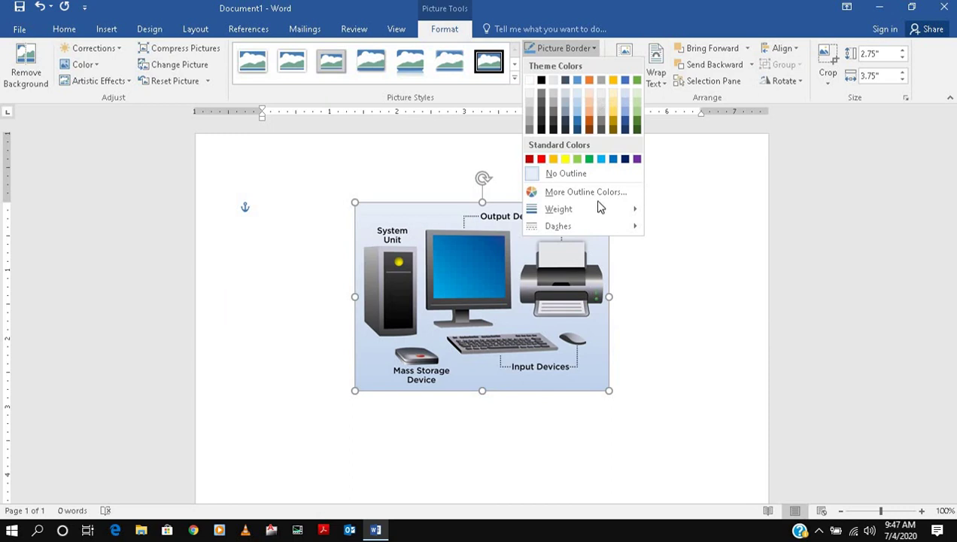
left_click(585, 119)
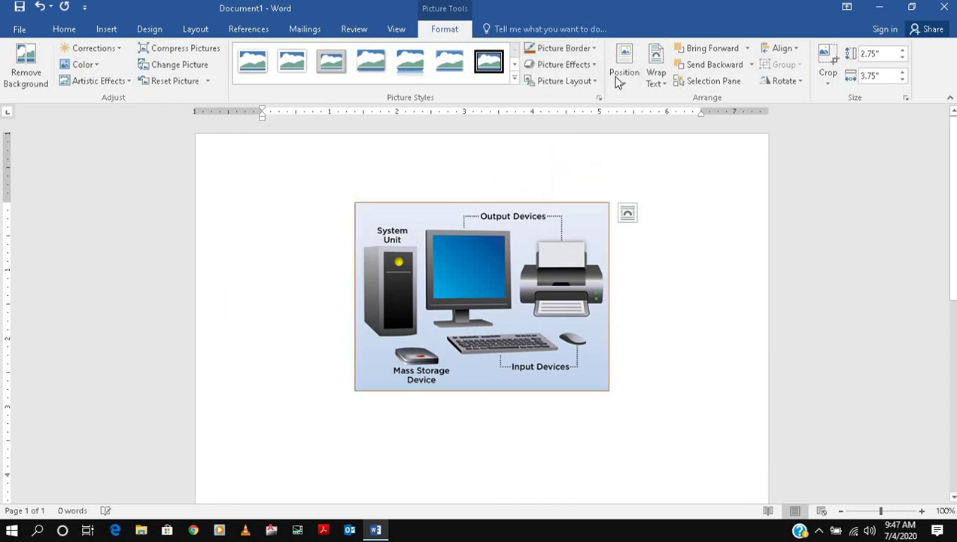
left_click(568, 65)
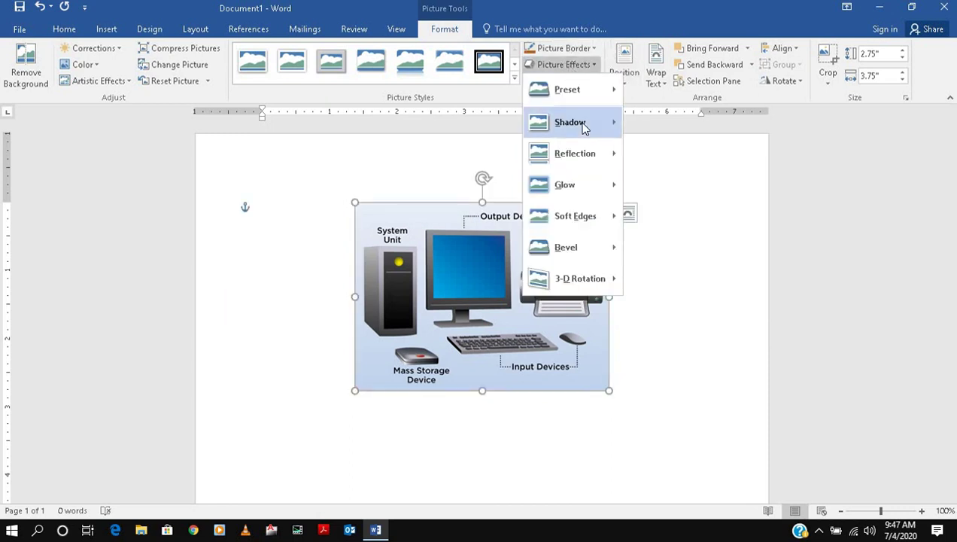
mouse_move(585, 128)
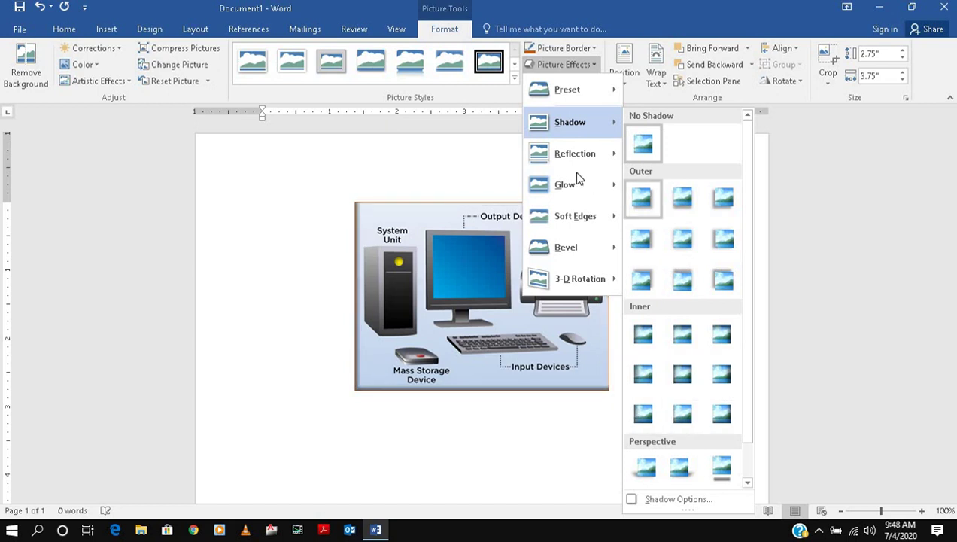
mouse_move(573, 156)
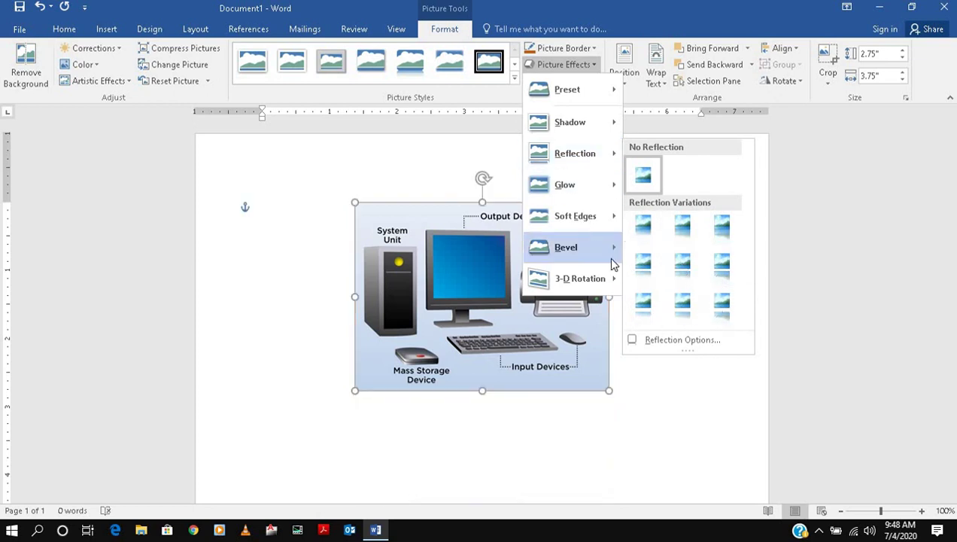
mouse_move(587, 202)
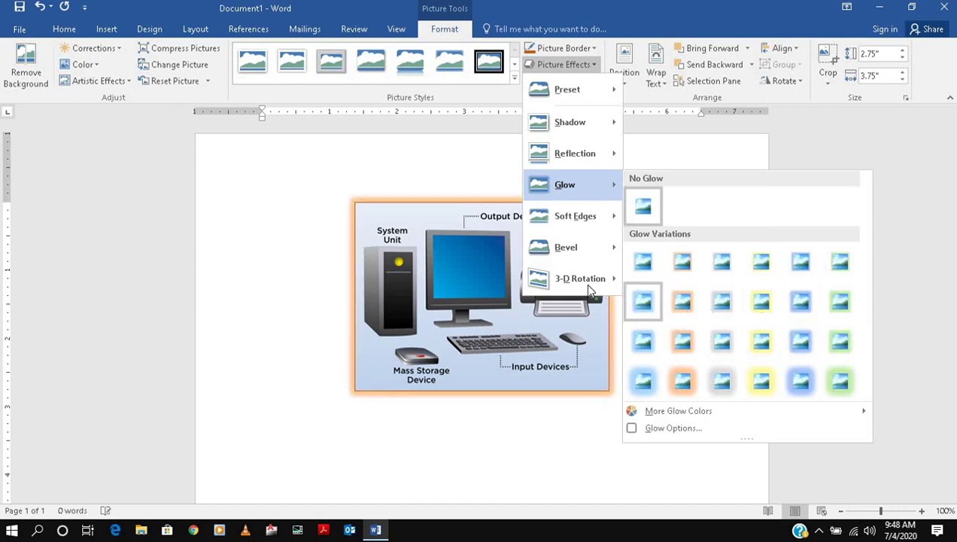
mouse_move(587, 288)
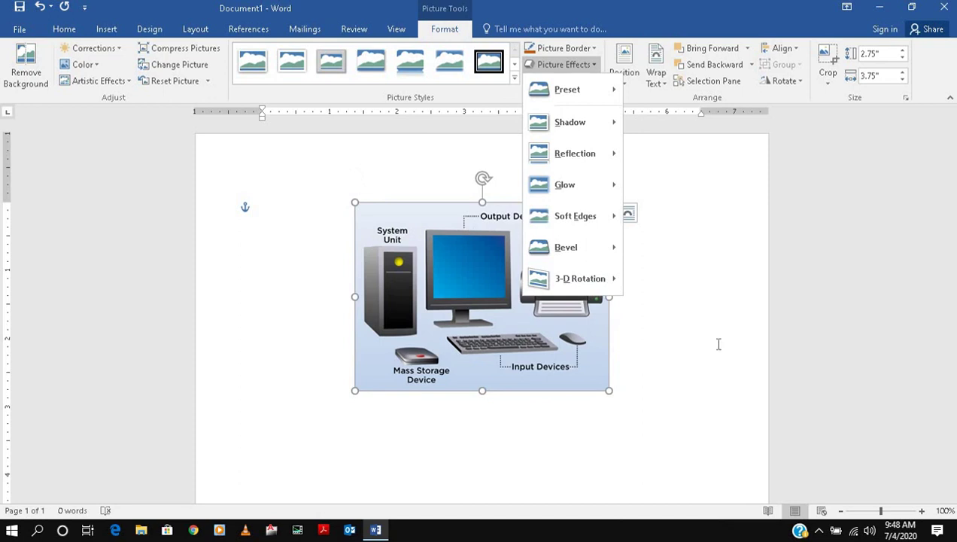
left_click(719, 344)
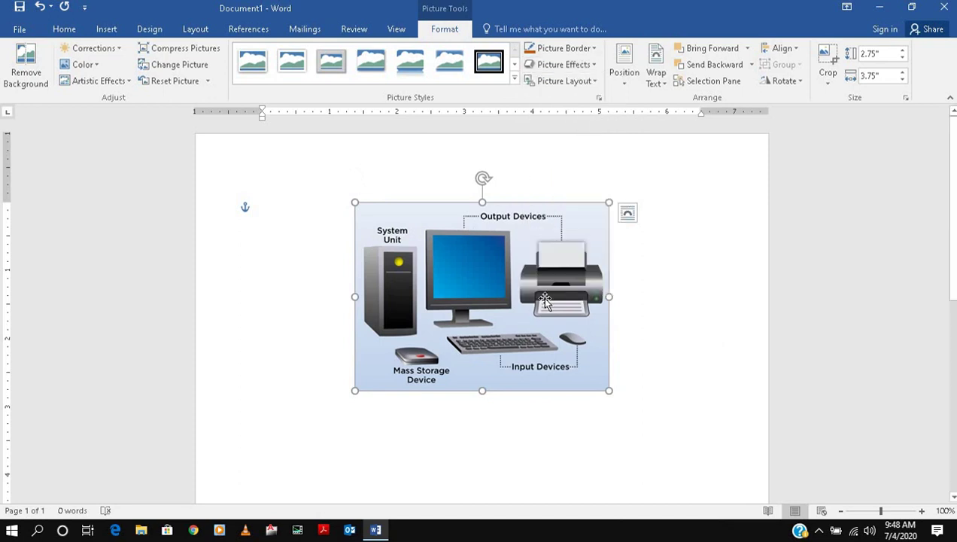
- Try the centre and right alignments on the picture, and align it to the left margin
left_click(795, 50)
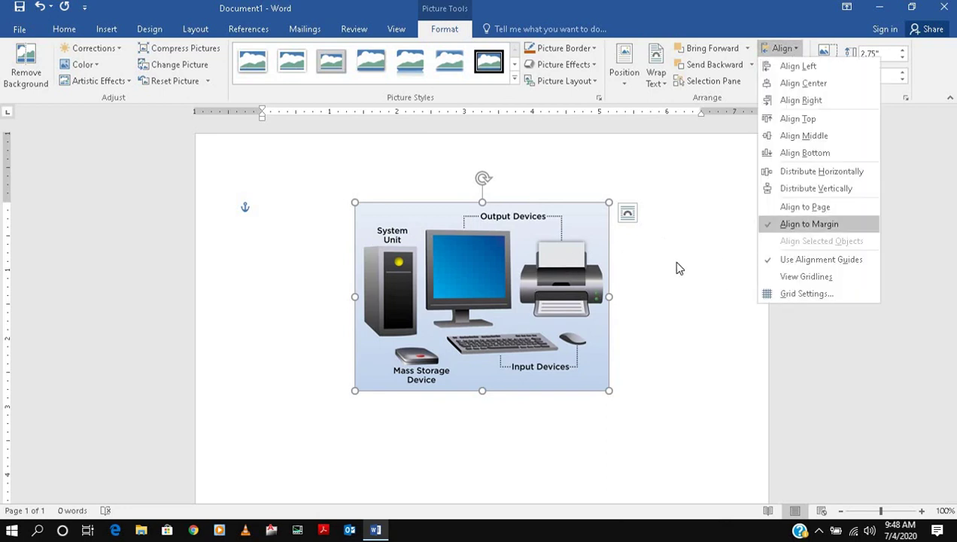
left_click(813, 90)
left_click(791, 49)
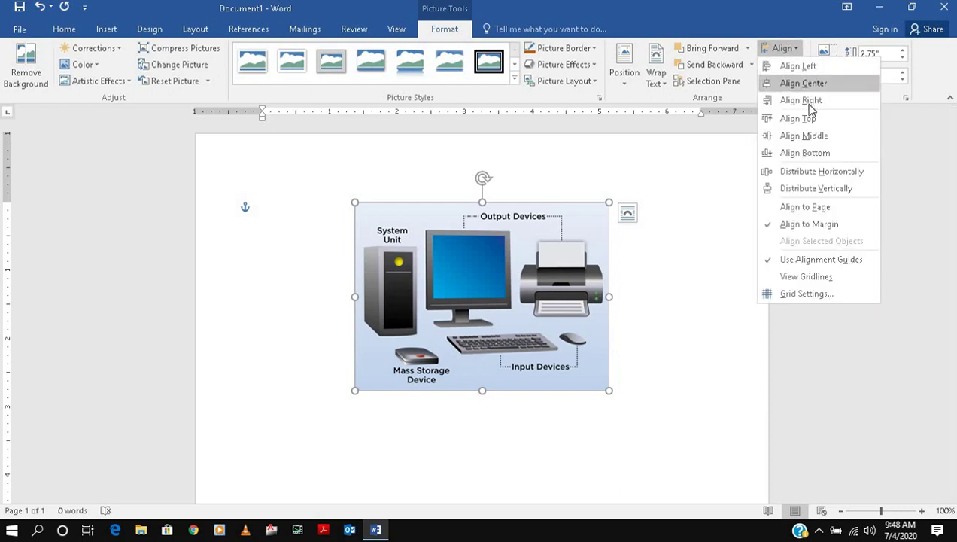
left_click(805, 100)
left_click(785, 48)
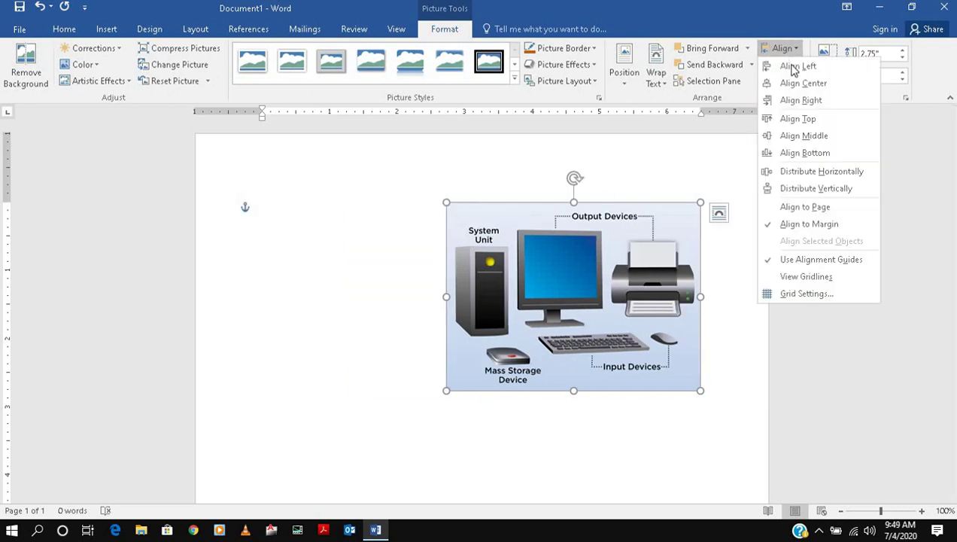
left_click(793, 68)
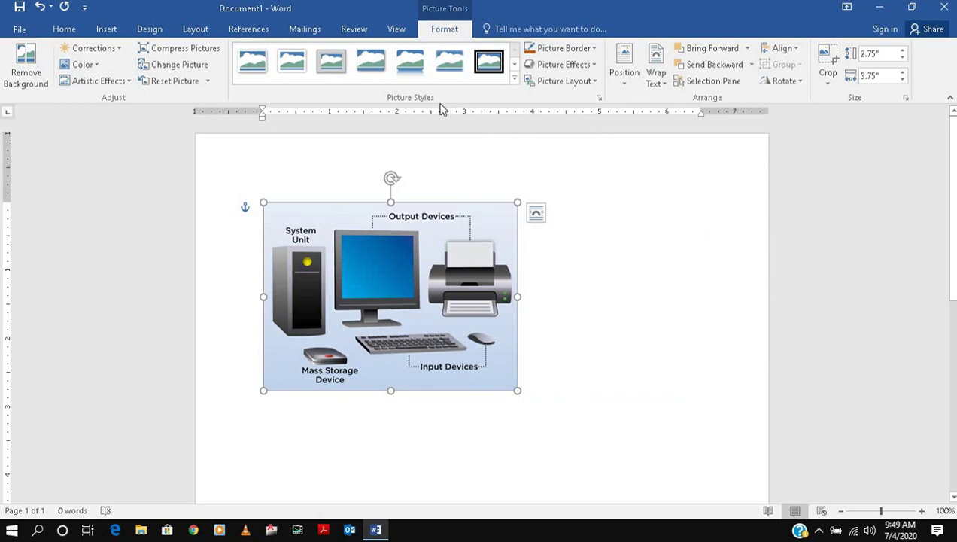
- Replace the picture with computer (1).jpg from the Saved Pictures folder using Change Picture
left_click(179, 66)
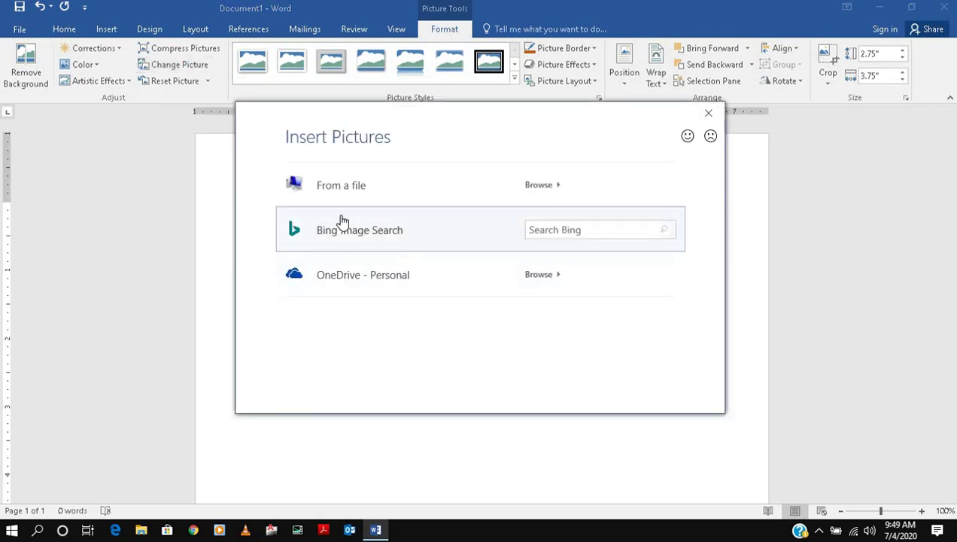
left_click(466, 195)
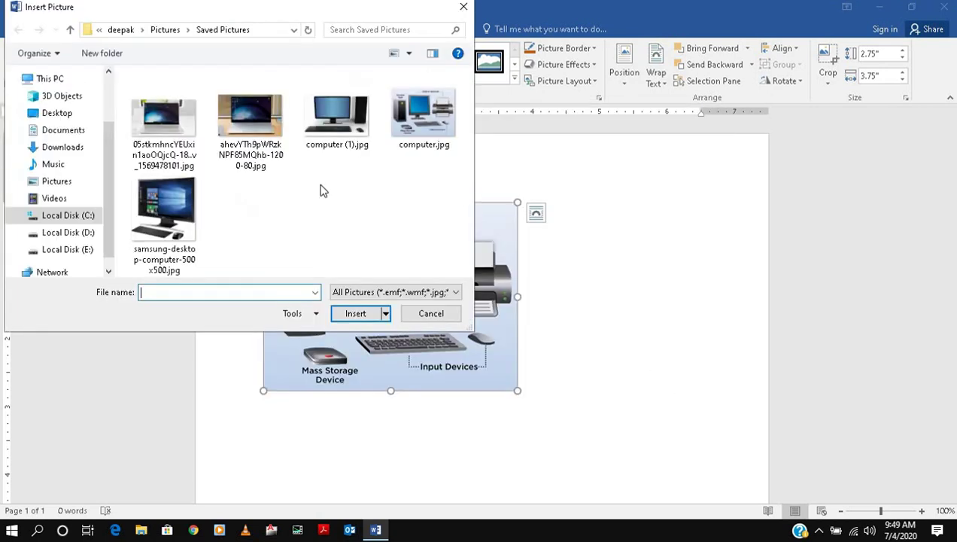
left_click(338, 154)
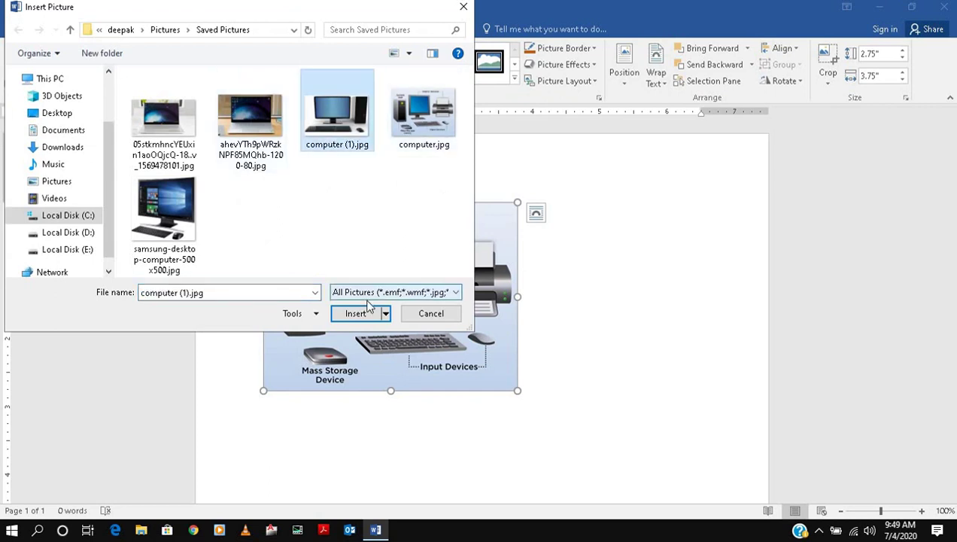
left_click(365, 314)
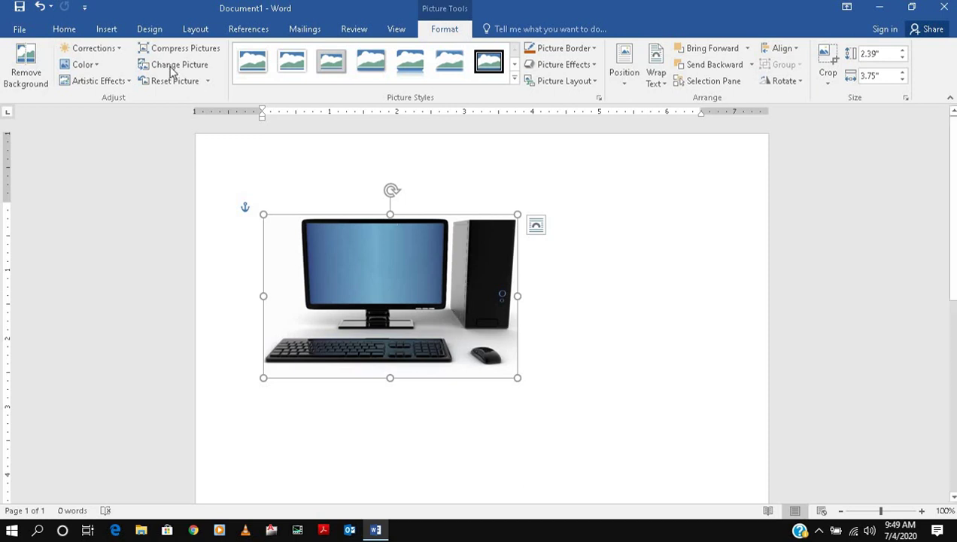
- Delete the picture and draw a rectangle about 2.44" high and 3.29" wide in the upper middle of the page
key("Delete")
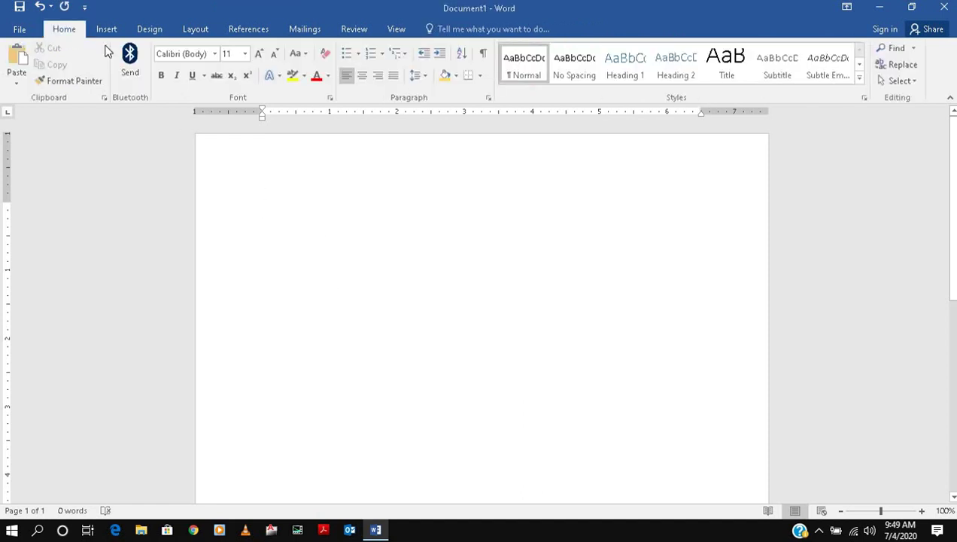
left_click(105, 30)
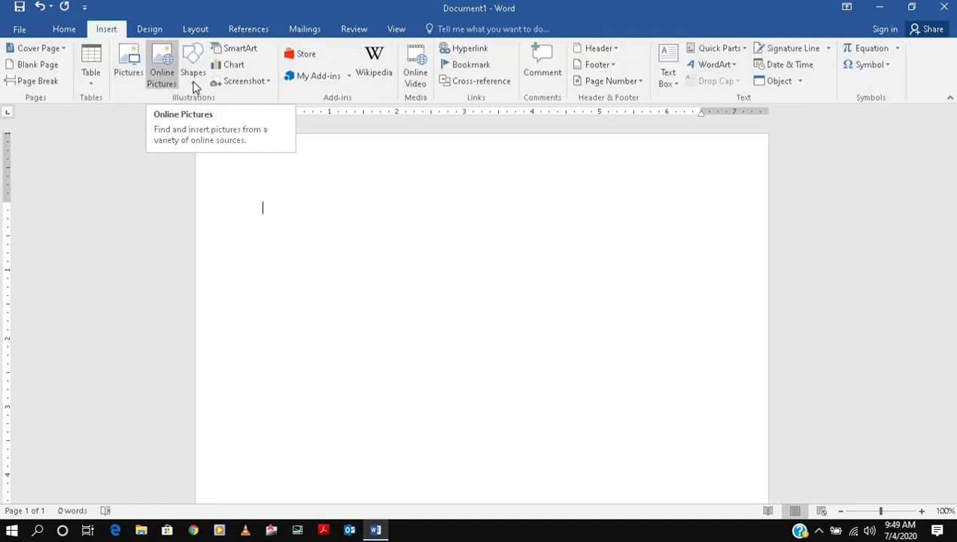
left_click(194, 83)
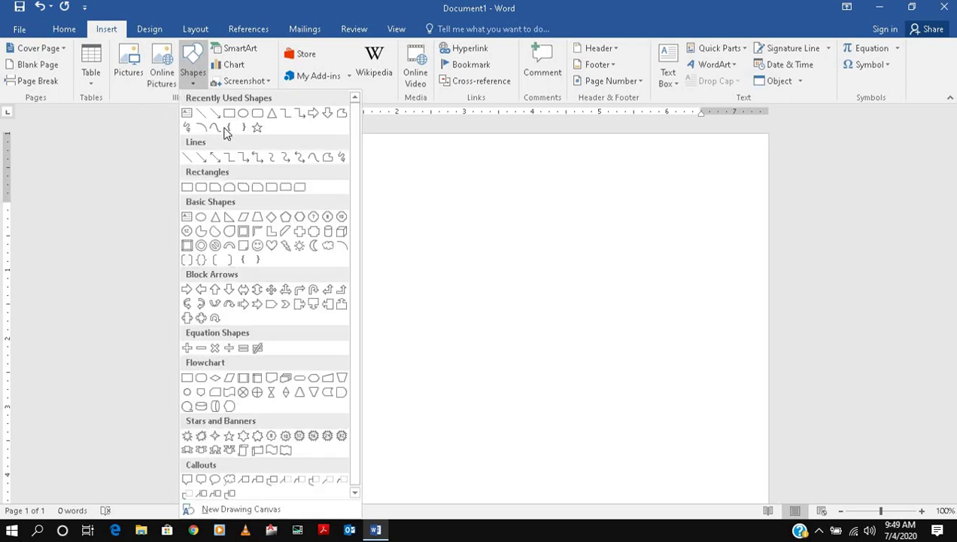
left_click(229, 112)
left_click_drag(365, 203, 587, 369)
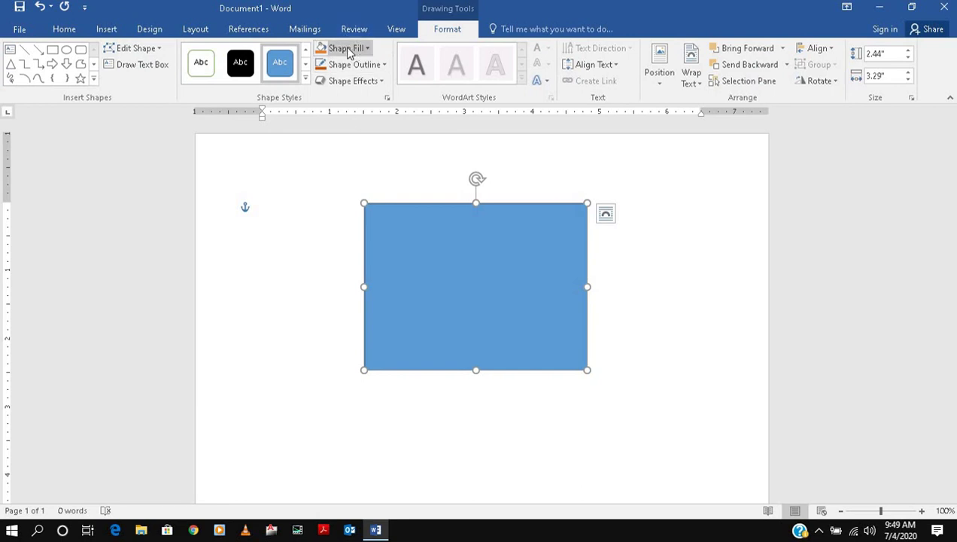
- Draw an oval about 2.54" high and 2.72" wide overlapping the rectangle's left part, and fill it with orange
left_click(66, 50)
left_click_drag(280, 211, 464, 385)
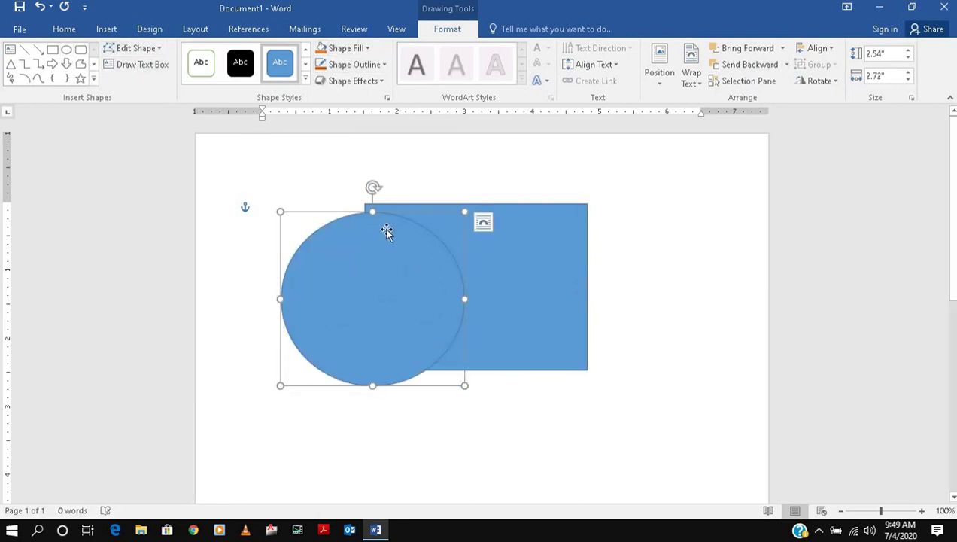
left_click(344, 48)
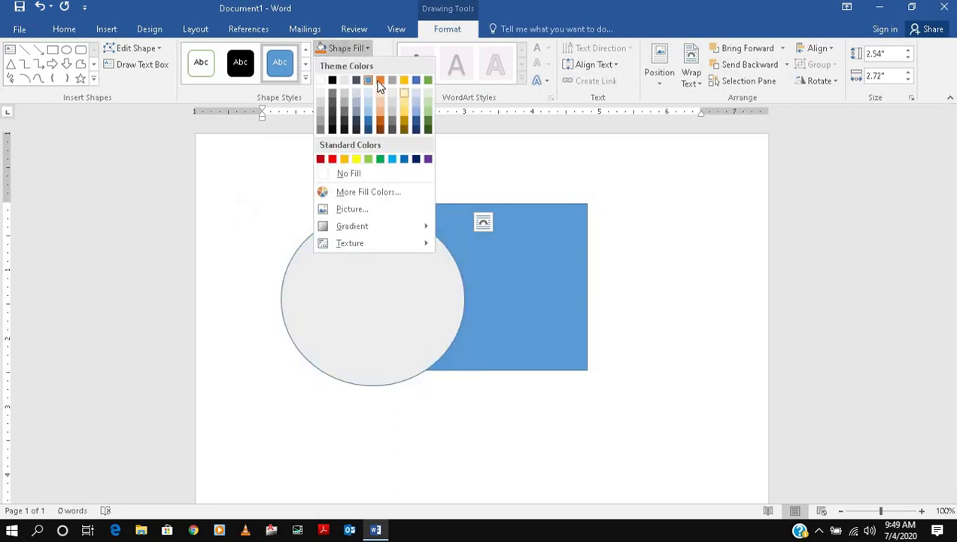
left_click(380, 80)
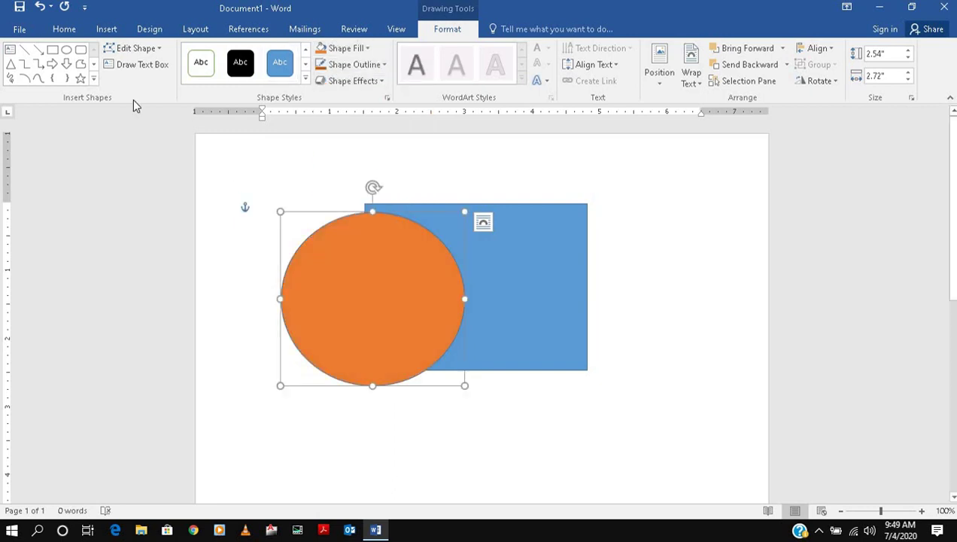
- Draw a triangle about 3.52" high and 2.29" wide overlapping the oval and rectangle, and fill it with light green
left_click(10, 64)
left_click_drag(398, 185, 555, 426)
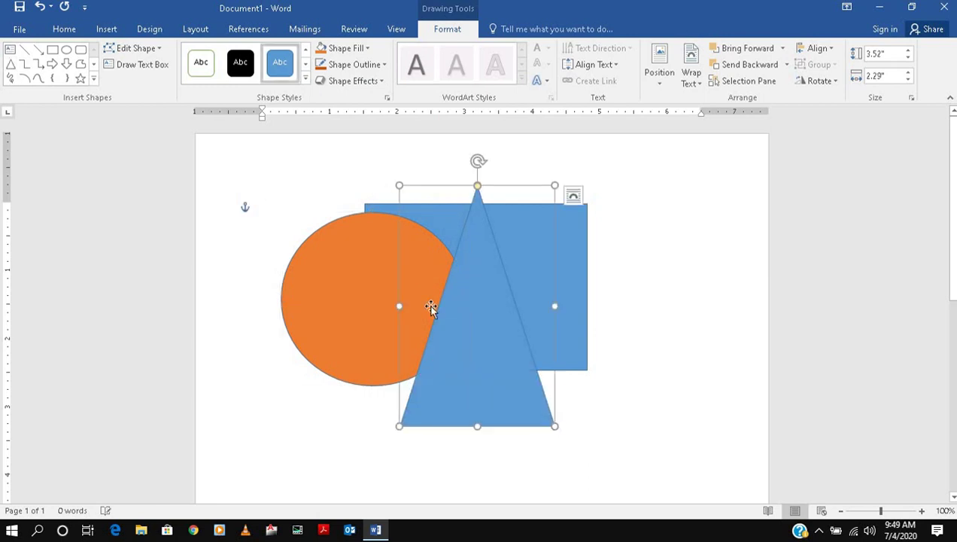
left_click(336, 50)
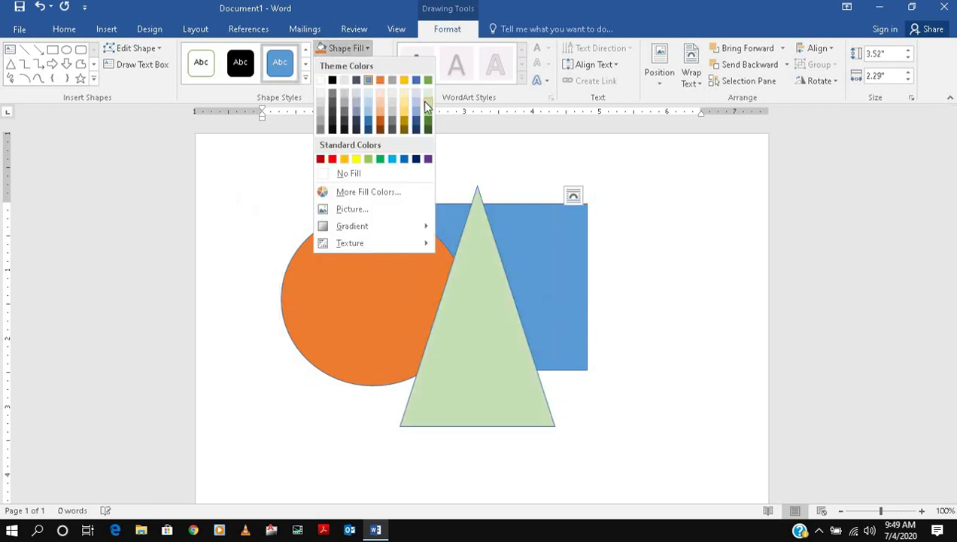
left_click(423, 100)
left_click(367, 50)
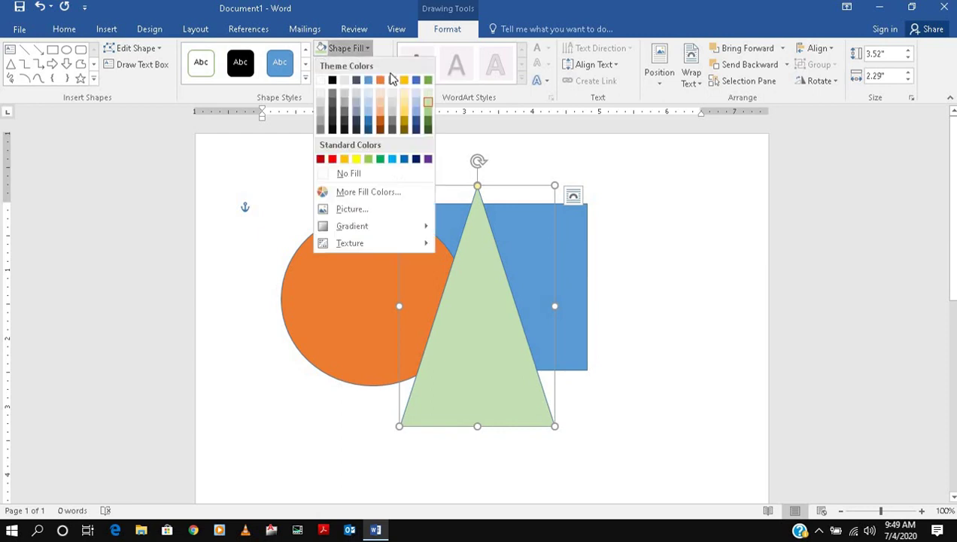
left_click(523, 200)
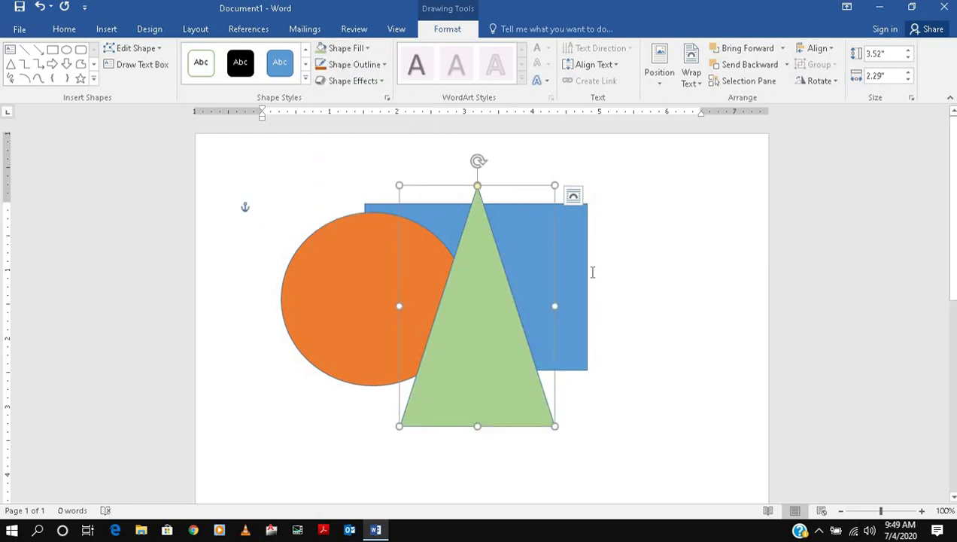
- Bring the blue rectangle forward one level, and finally bring it to the front of all shapes
left_click(527, 228)
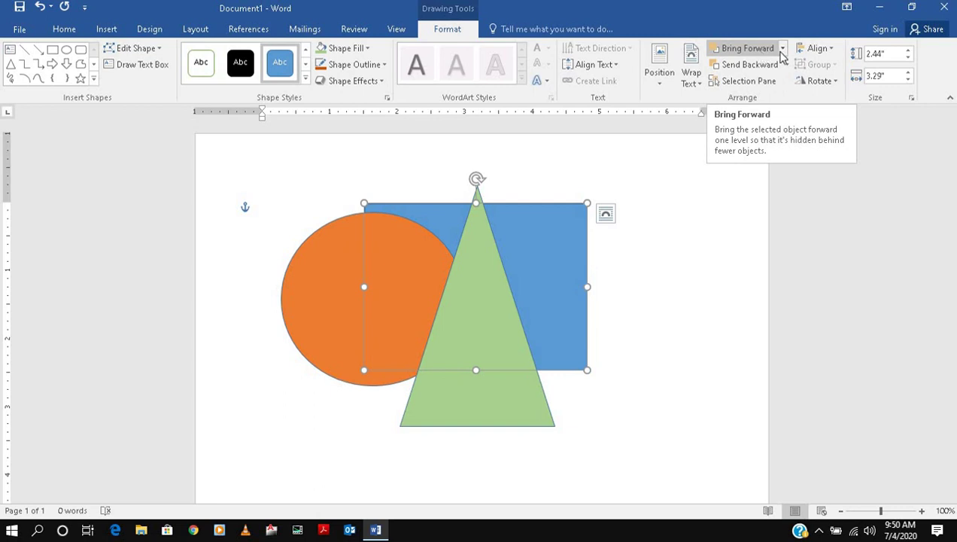
left_click(781, 50)
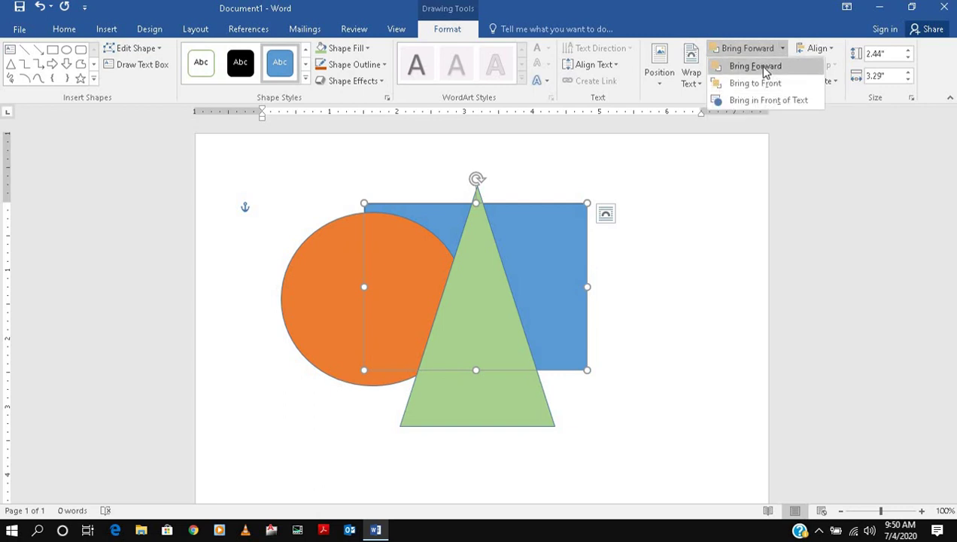
left_click(756, 66)
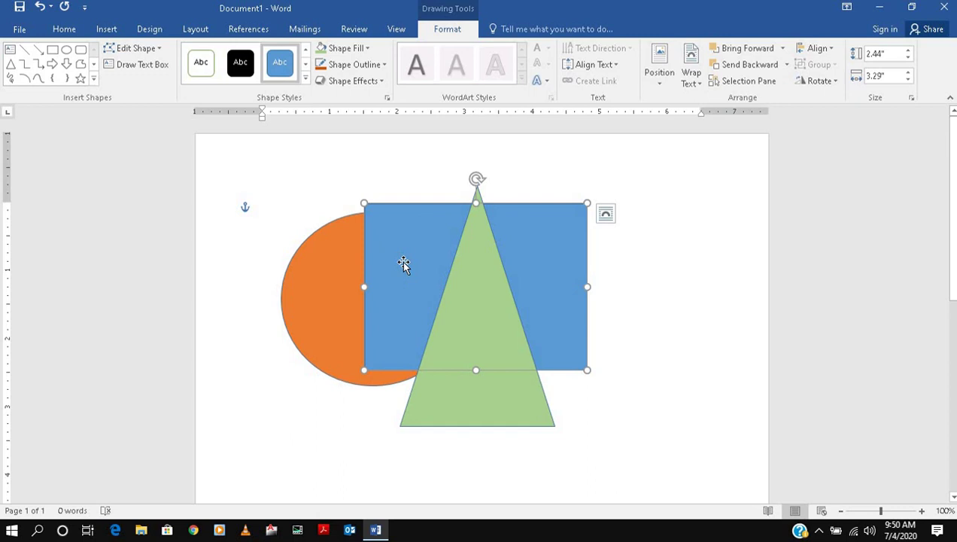
left_click(781, 48)
left_click(782, 84)
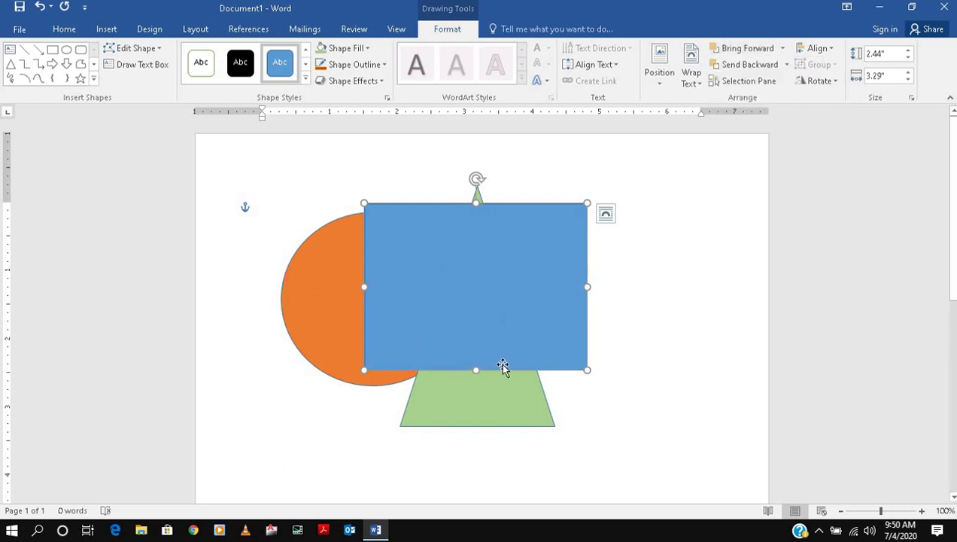
- Bring the orange oval forward one level, and finally bring it to the front of all shapes
left_click(323, 336)
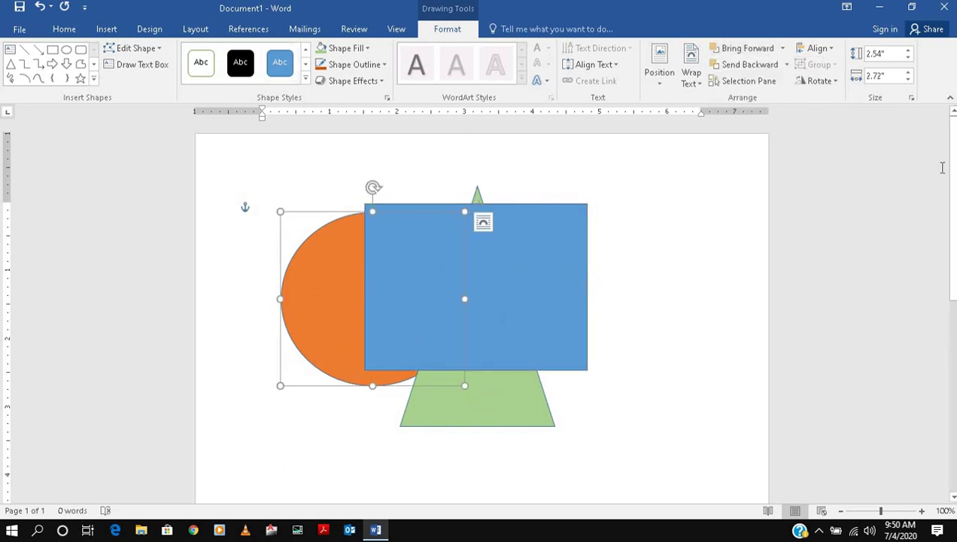
left_click(783, 48)
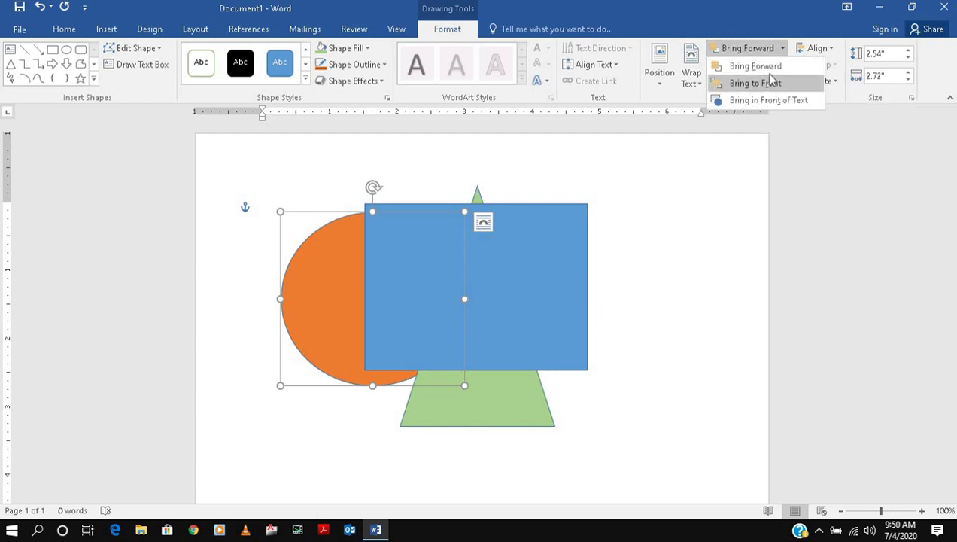
left_click(767, 67)
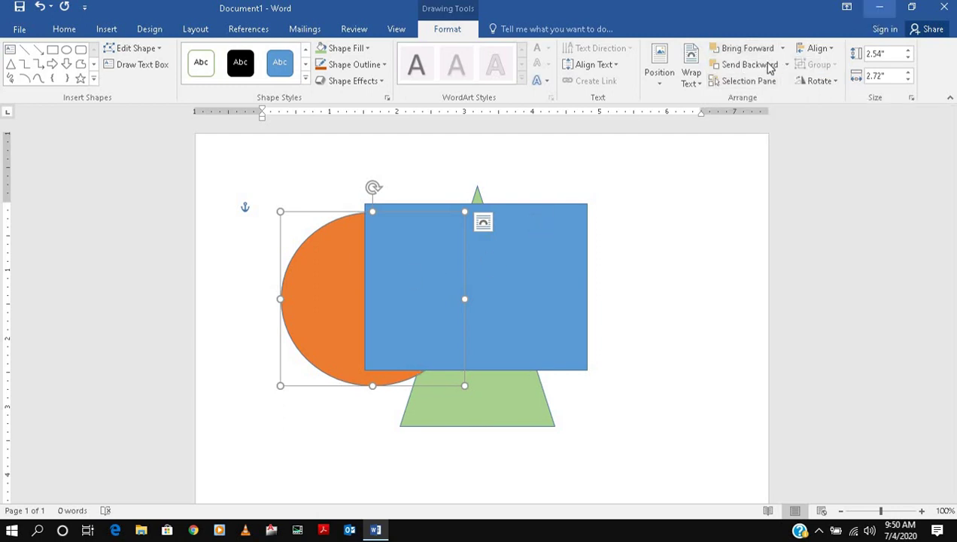
left_click(782, 50)
left_click(765, 88)
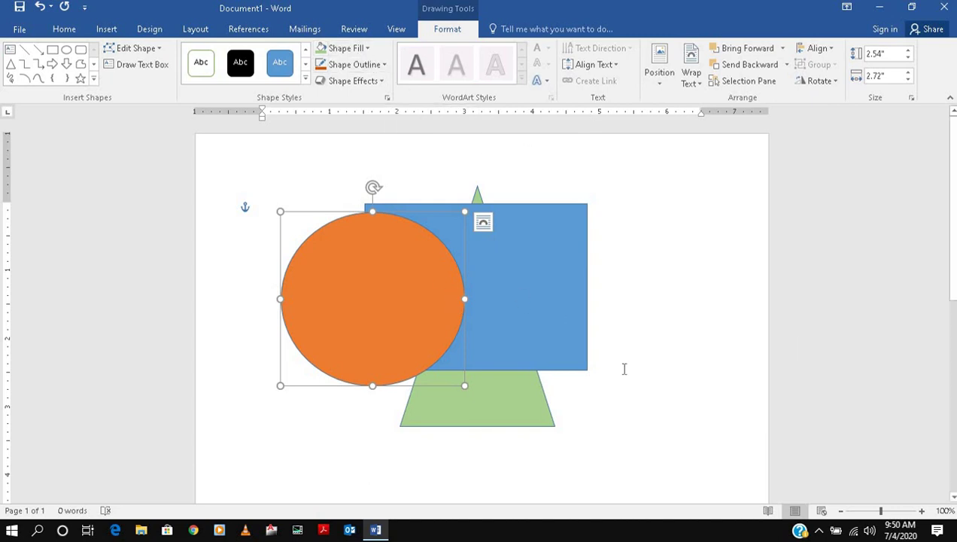
- Delete the oval, the rectangle and the triangle to clear the page
key("Delete")
left_click(478, 240)
key("Delete")
left_click(498, 279)
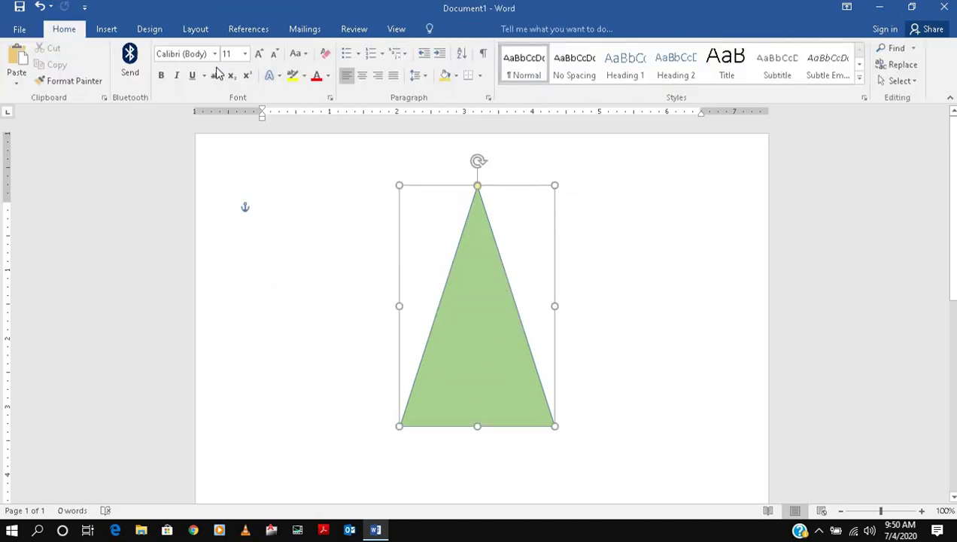
key("Delete")
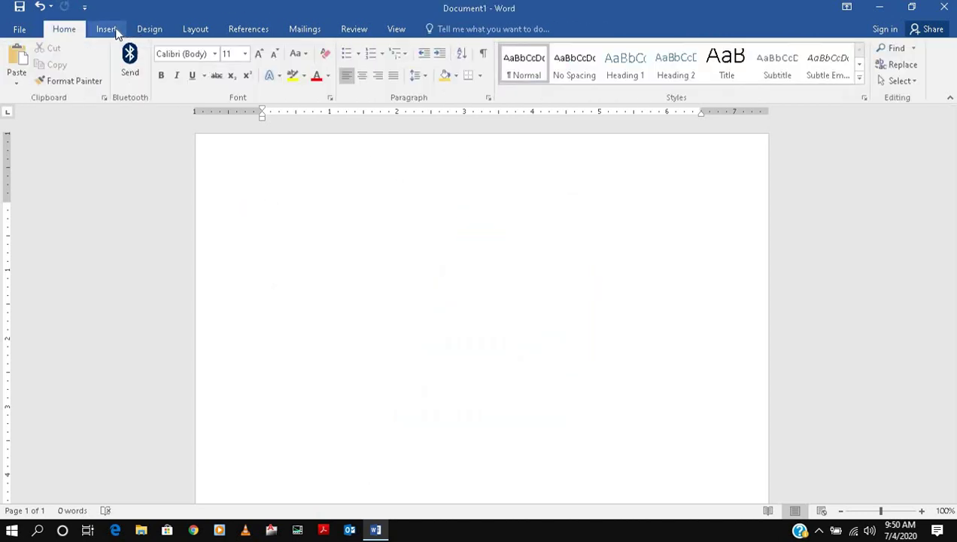
- Insert a SmartArt graphic with the Hierarchy layout from the Hierarchy category
left_click(114, 30)
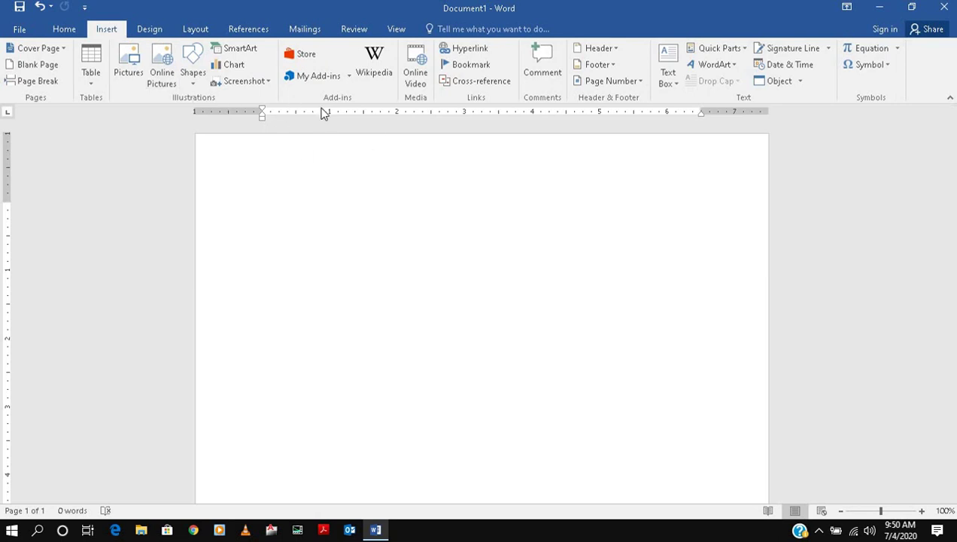
left_click(246, 55)
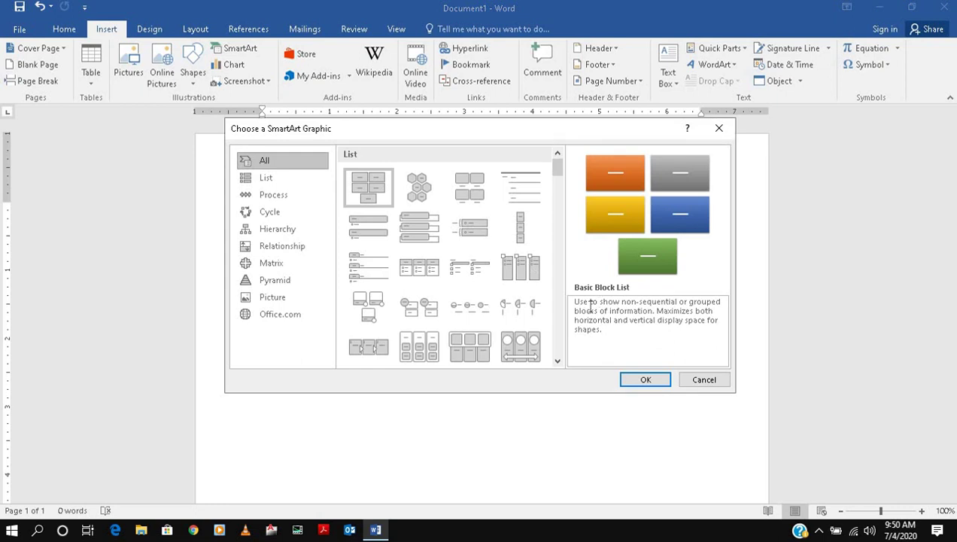
left_click(297, 228)
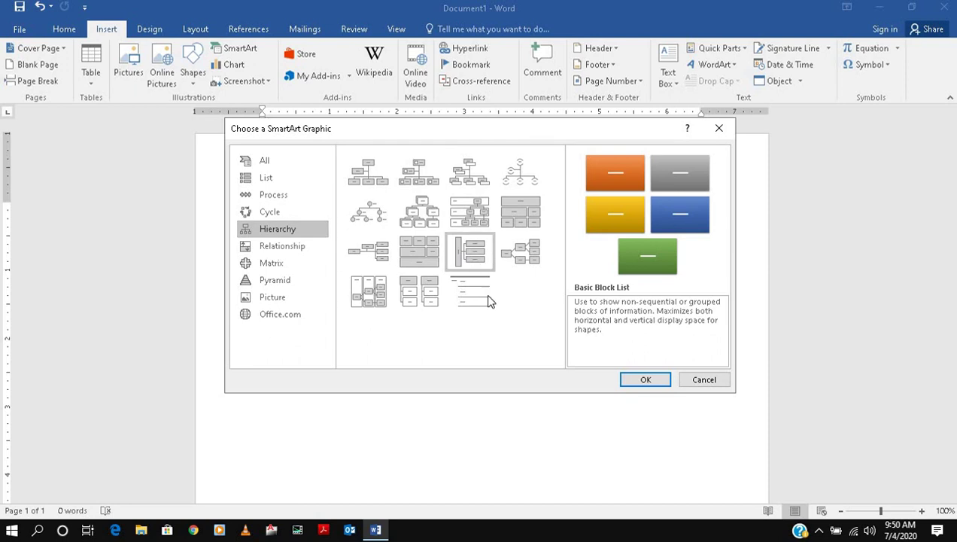
left_click(414, 213)
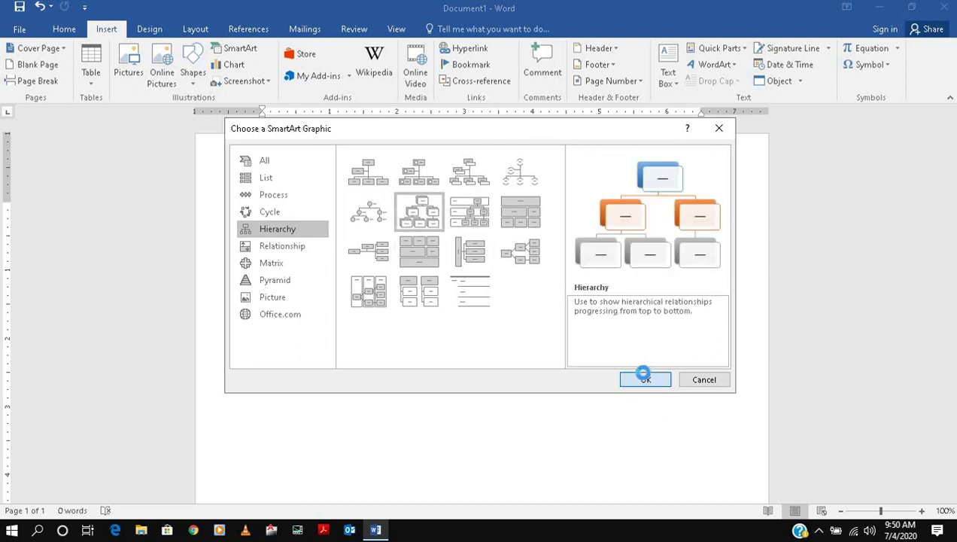
left_click(645, 380)
- Label the hierarchy's top box CEO and the two second-level boxes M1 and M2
left_click(533, 271)
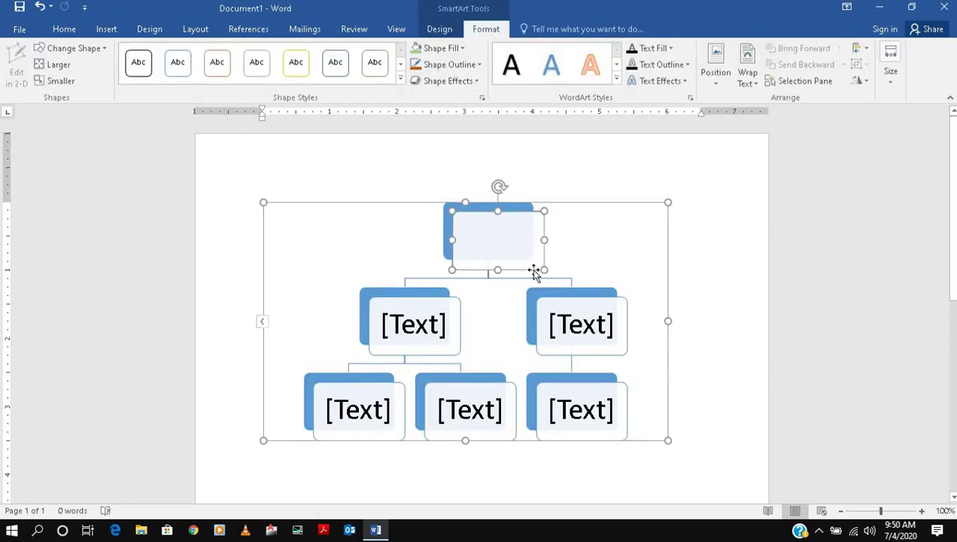
type("CEO")
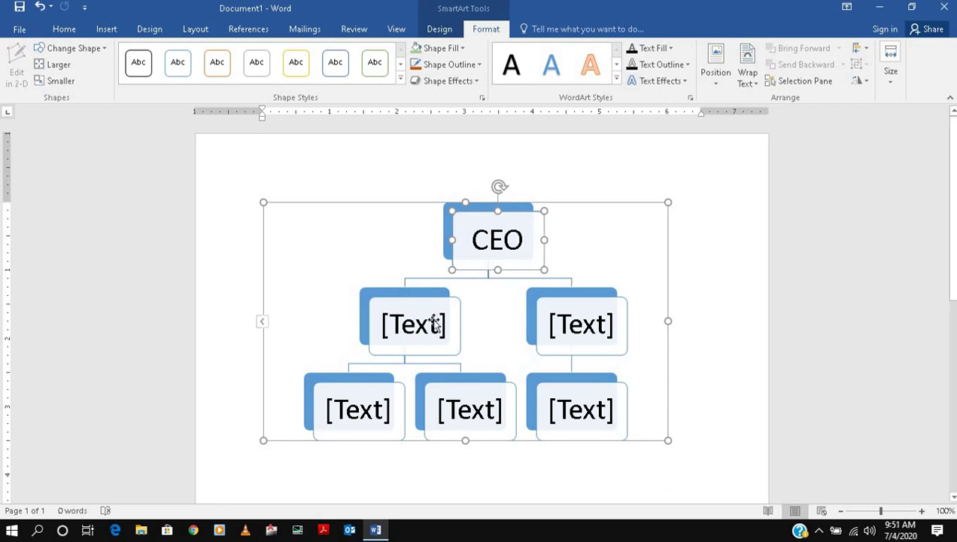
left_click(435, 324)
type("M1")
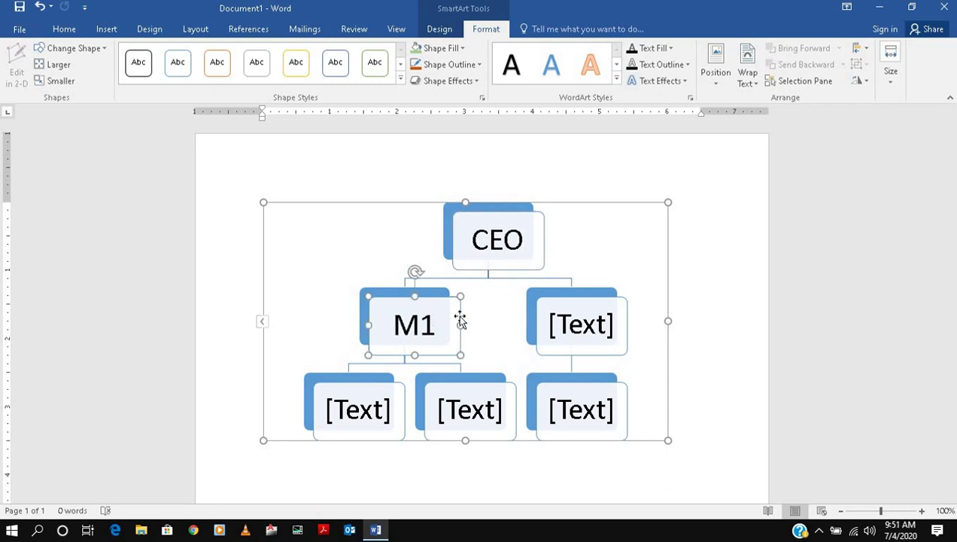
left_click(594, 342)
type("M2")
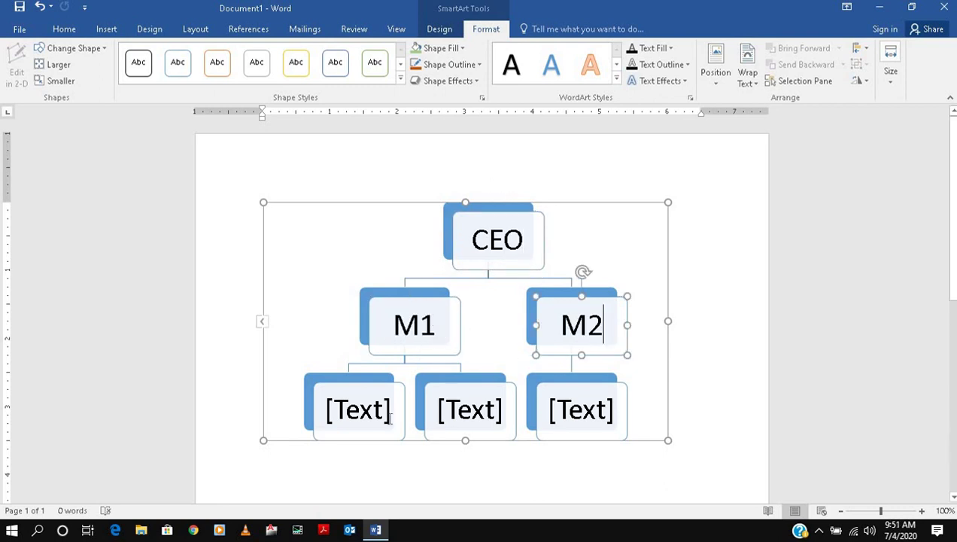
- Label the boxes under M1 as S1 and S2 and the box under M2 as S1, and deselect the graphic
left_click(388, 419)
type("S1")
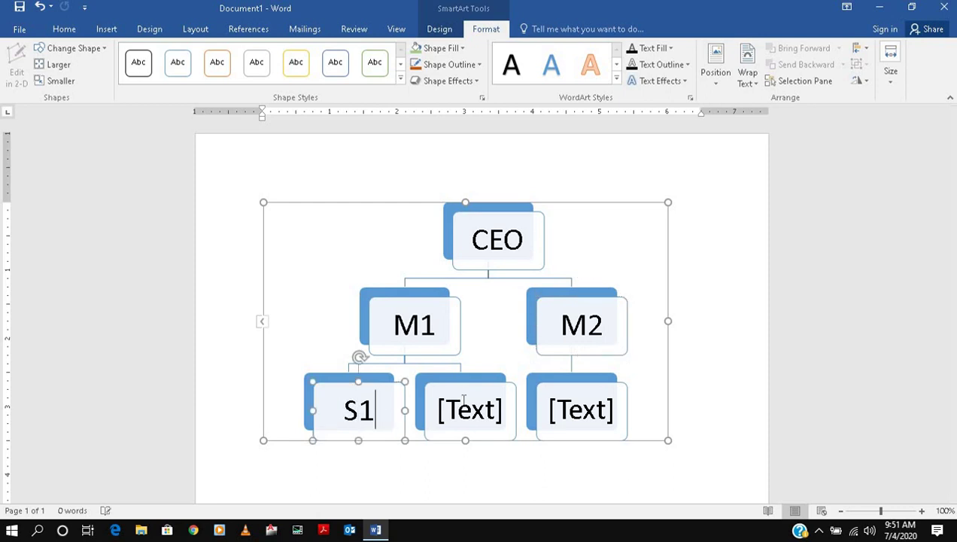
left_click(477, 399)
type("S2")
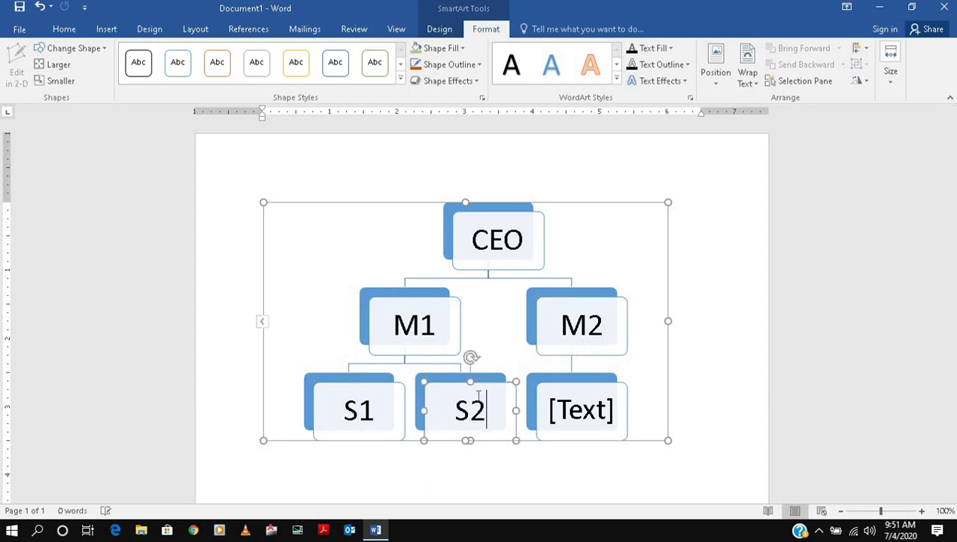
left_click(574, 414)
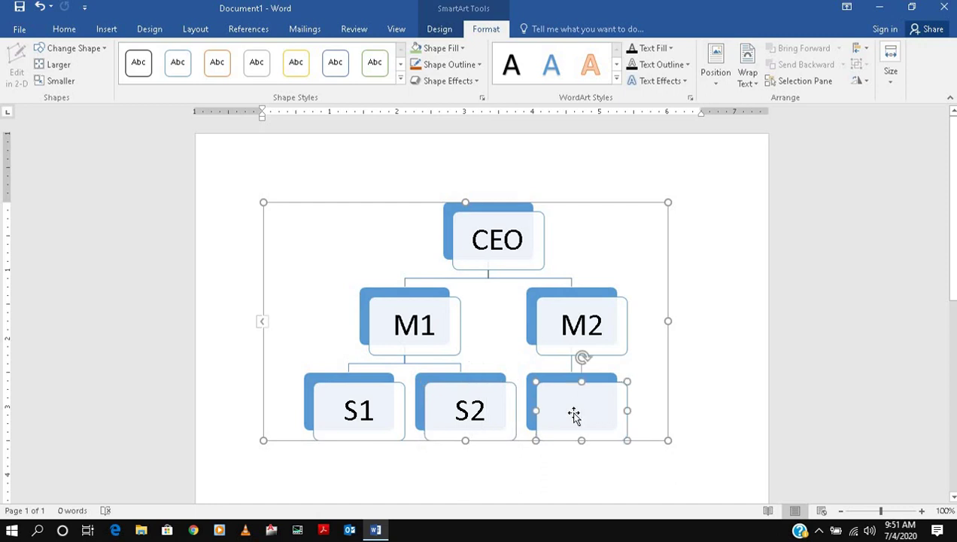
type("S!")
key("BackSpace")
type("1")
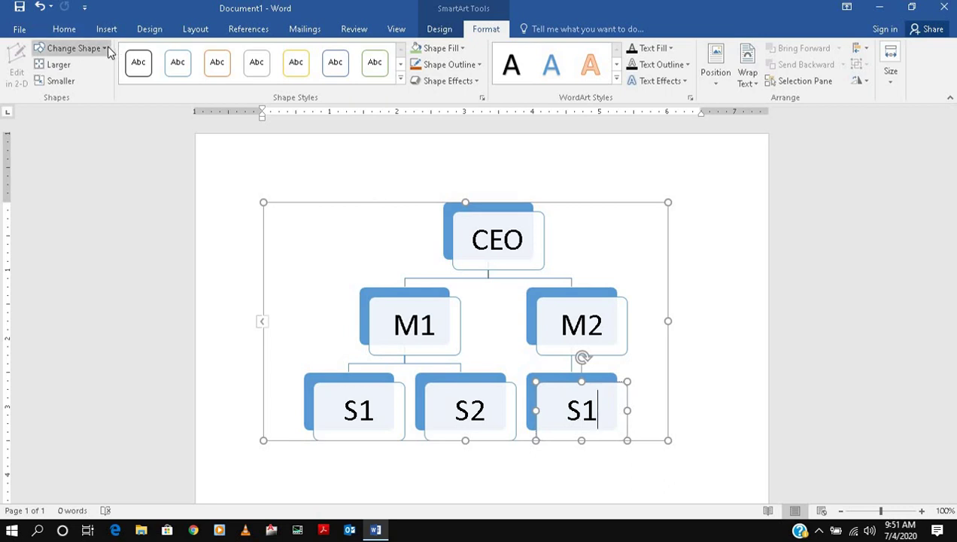
left_click(685, 441)
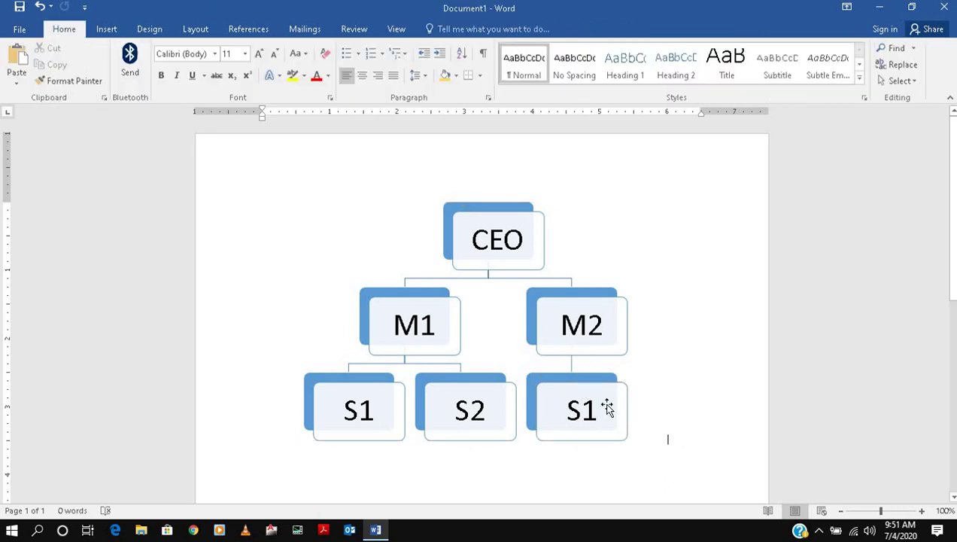
- Add two more boxes after the S1 box under M2 in the hierarchy
left_click(607, 407)
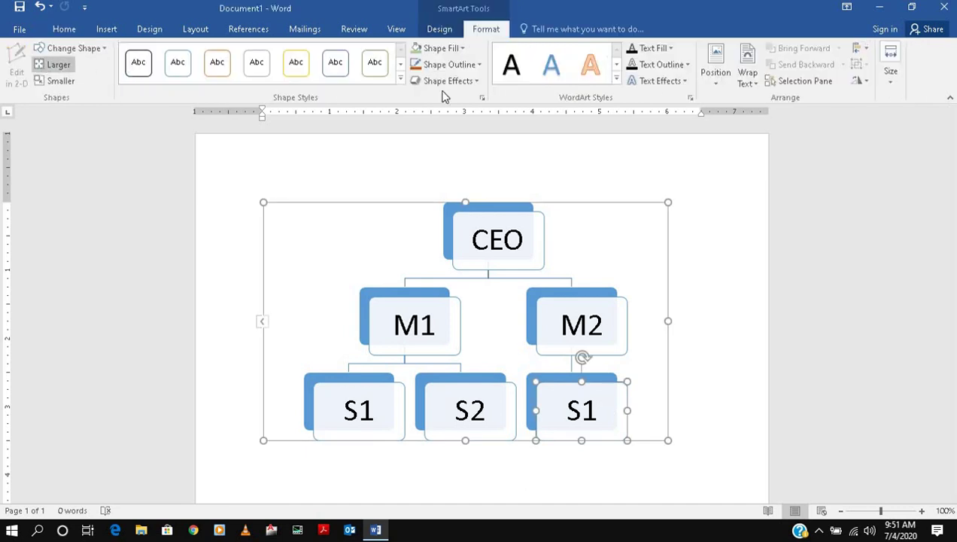
left_click(439, 30)
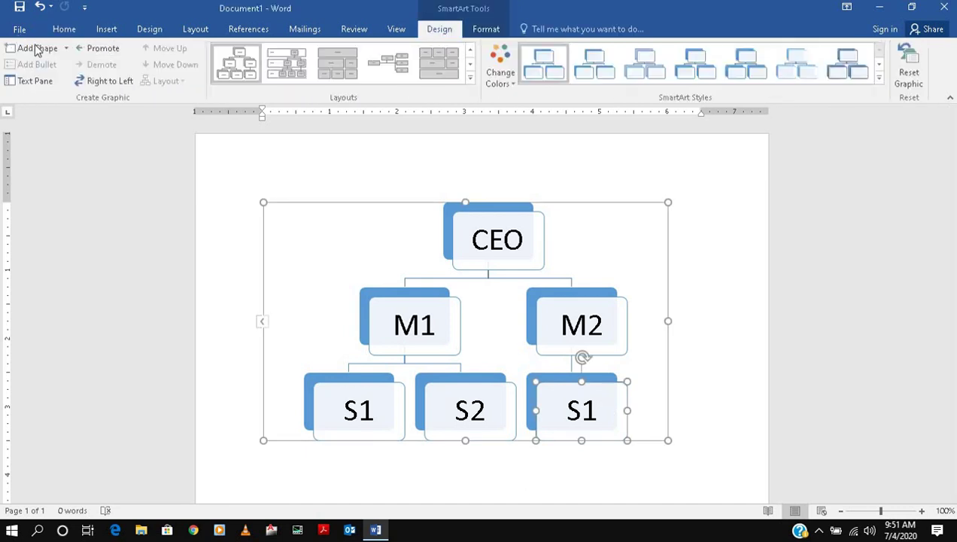
left_click(65, 48)
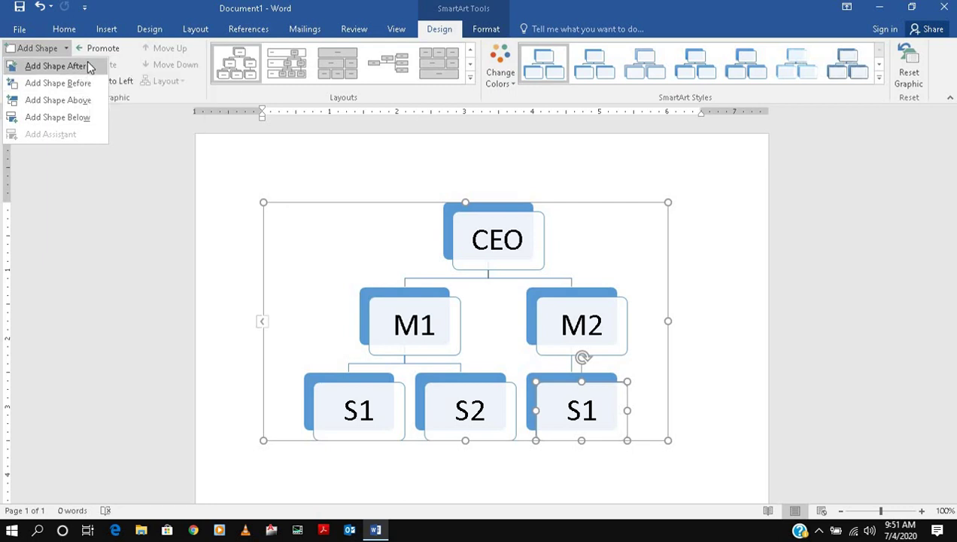
left_click(57, 66)
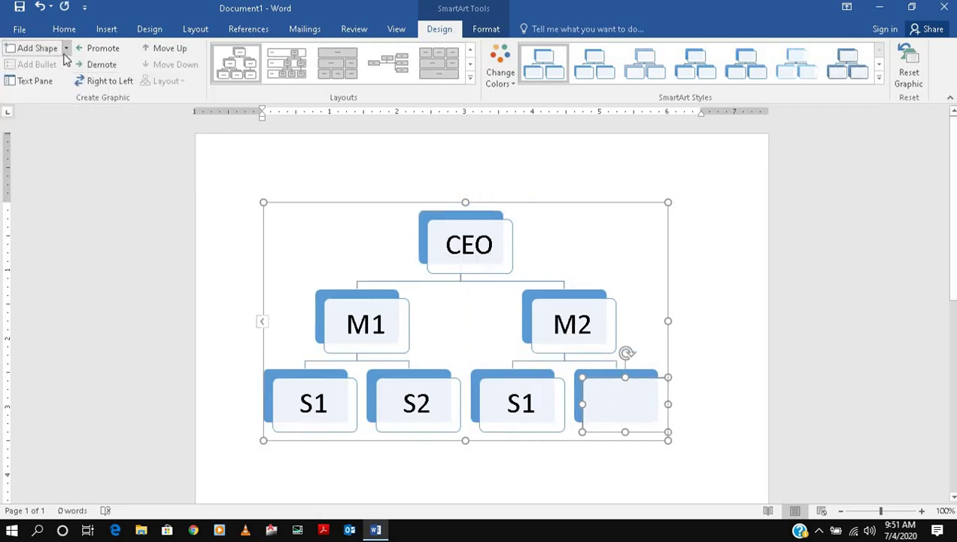
left_click(65, 49)
left_click(70, 66)
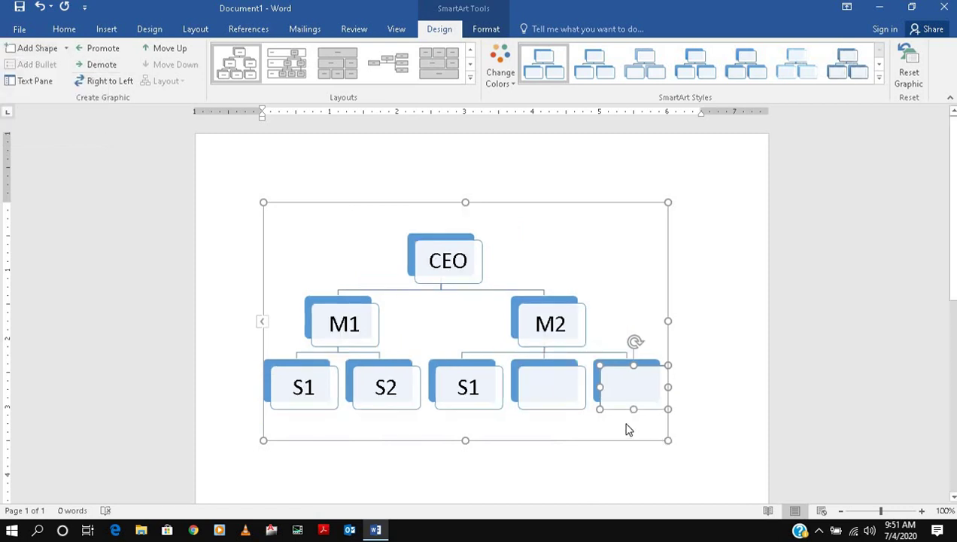
- Label the two new boxes under M2 as S2 and S3
left_click(563, 386)
type("S2")
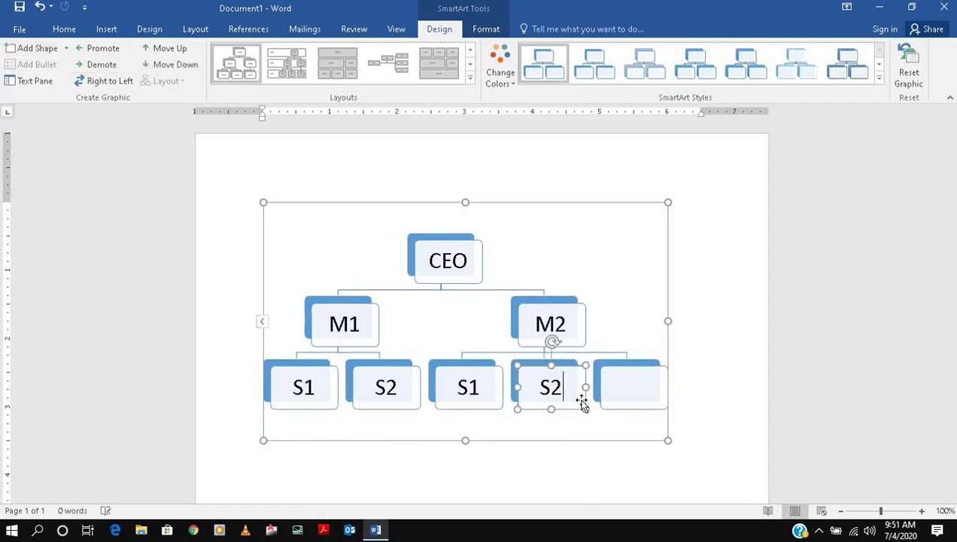
left_click(636, 385)
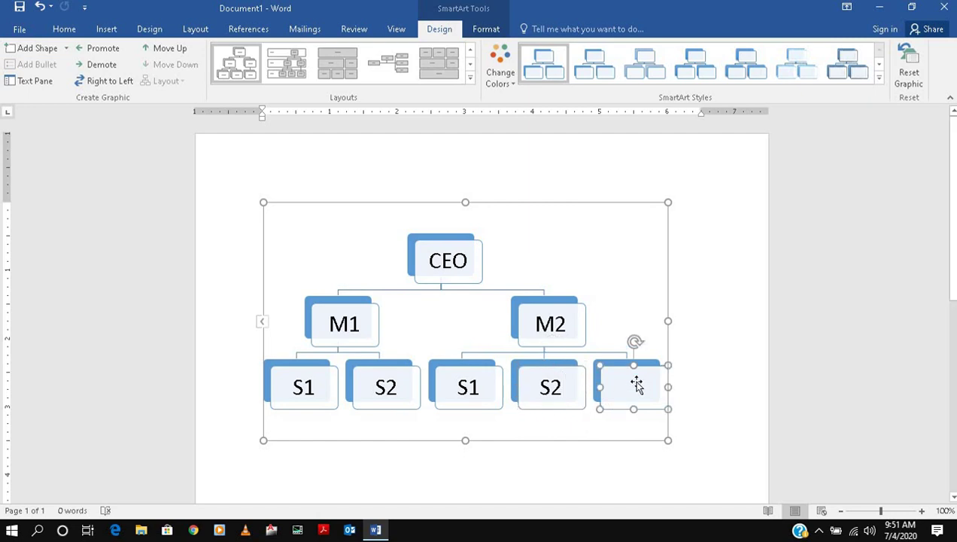
key("BackSpace")
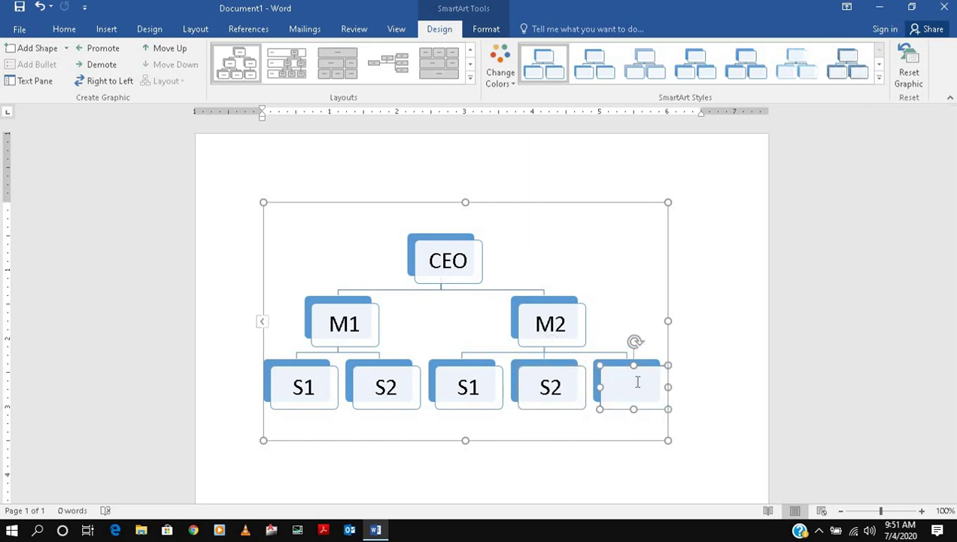
type("S3")
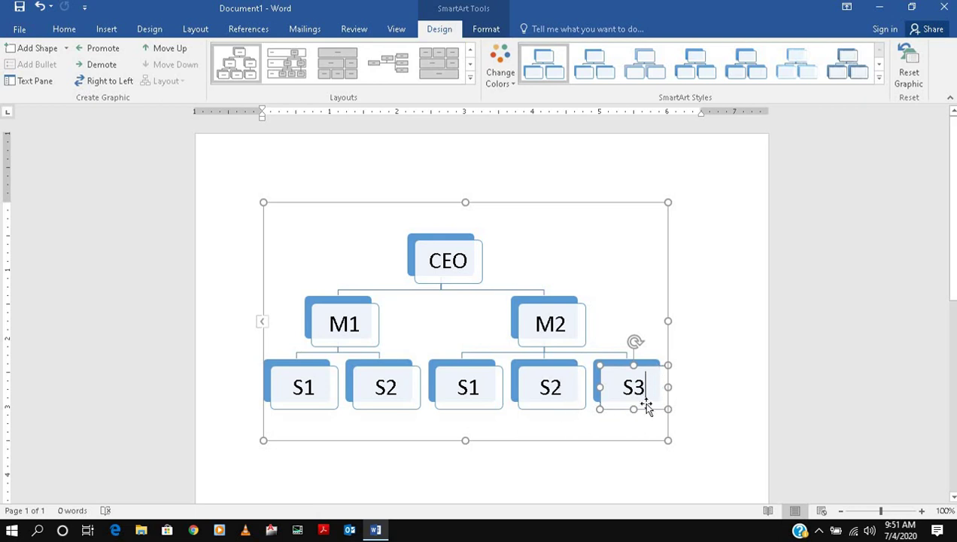
- Add a shape below the S3 box in the hierarchy
left_click(65, 50)
left_click(72, 119)
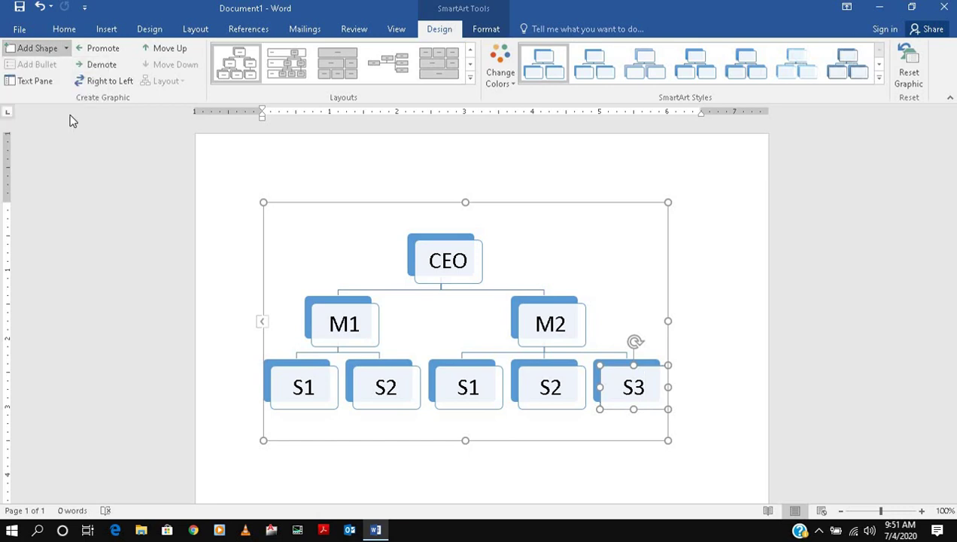
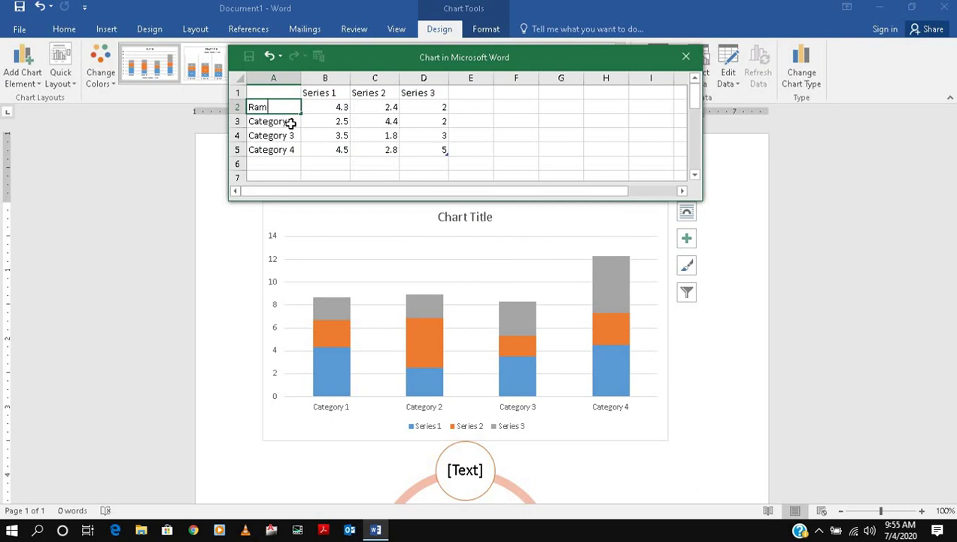
- Rename the second and third chart categories with people's first names, and the fourth category as ABC
key("Return")
type("Moha")
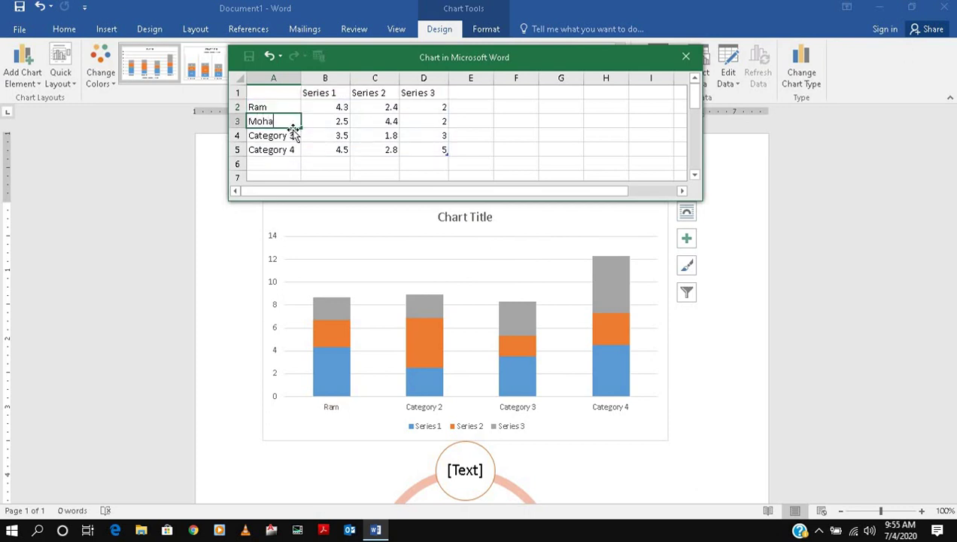
type("n")
key("Return")
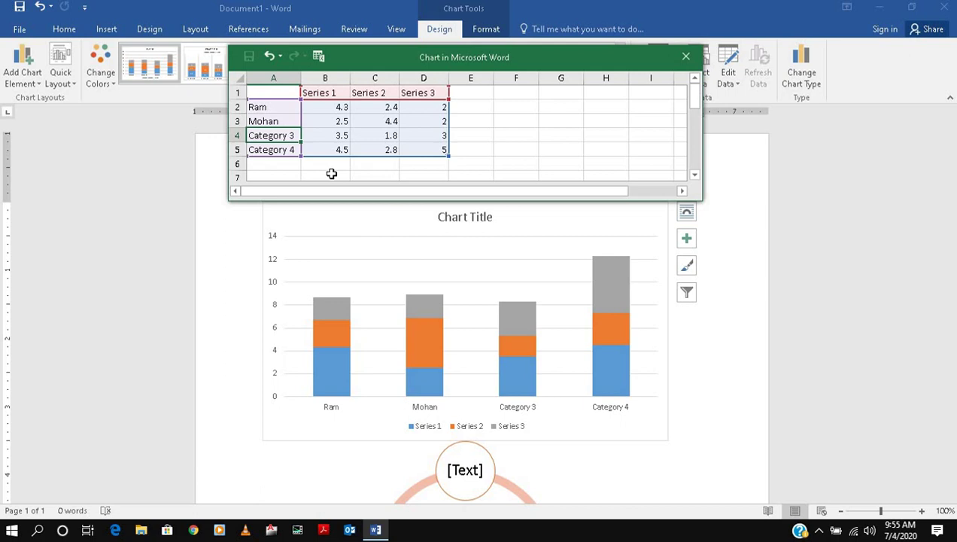
type("Nita")
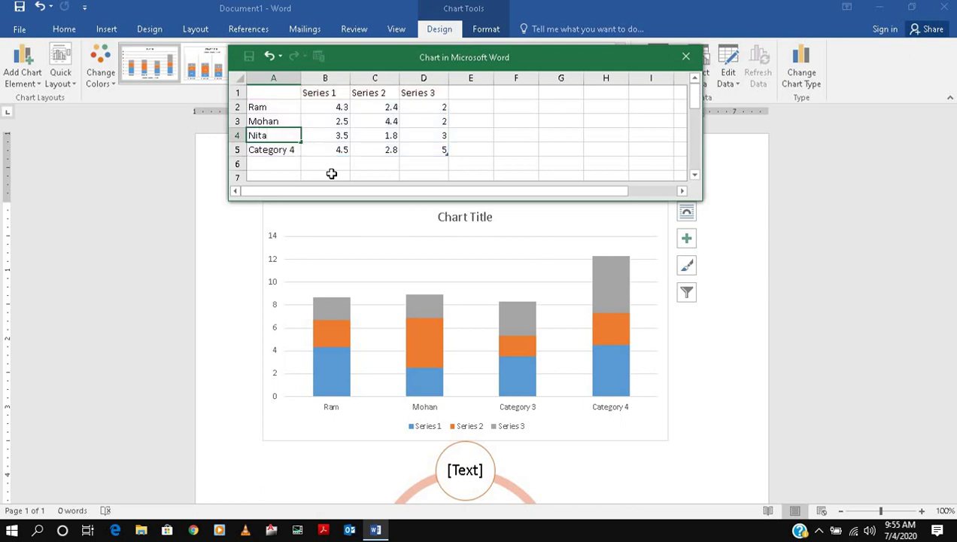
left_click(279, 154)
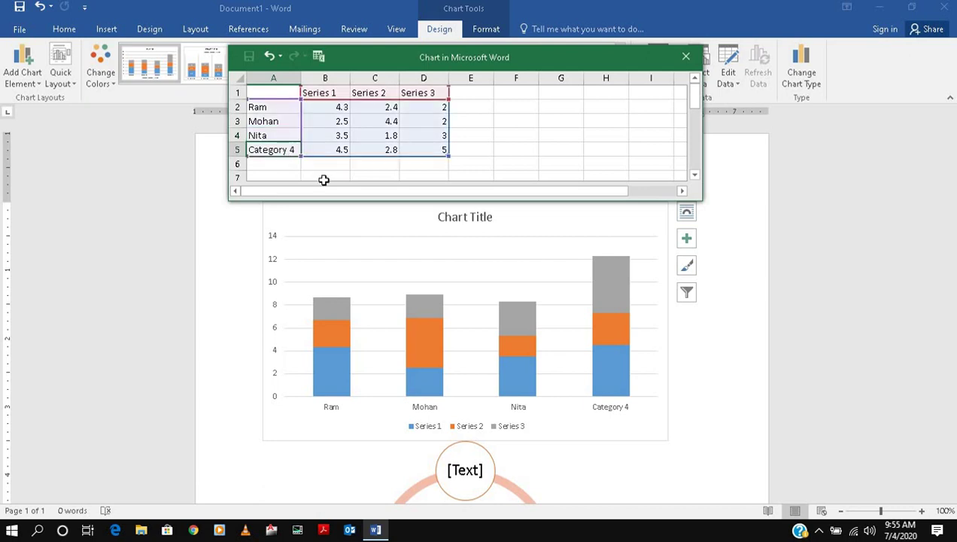
type("ABC")
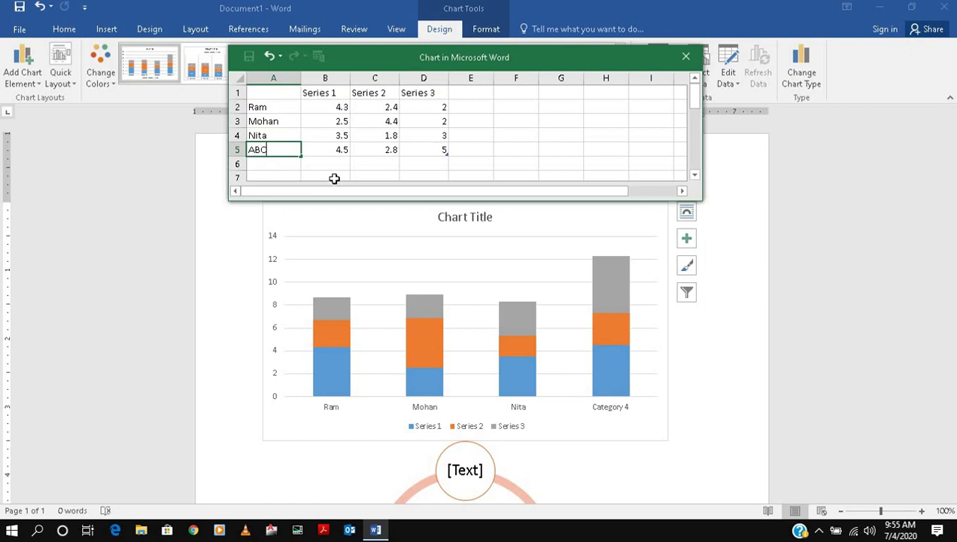
- Rename the three series headings in the chart data as Maths, Computer and SST, and add a fourth series named Art
left_click(324, 93)
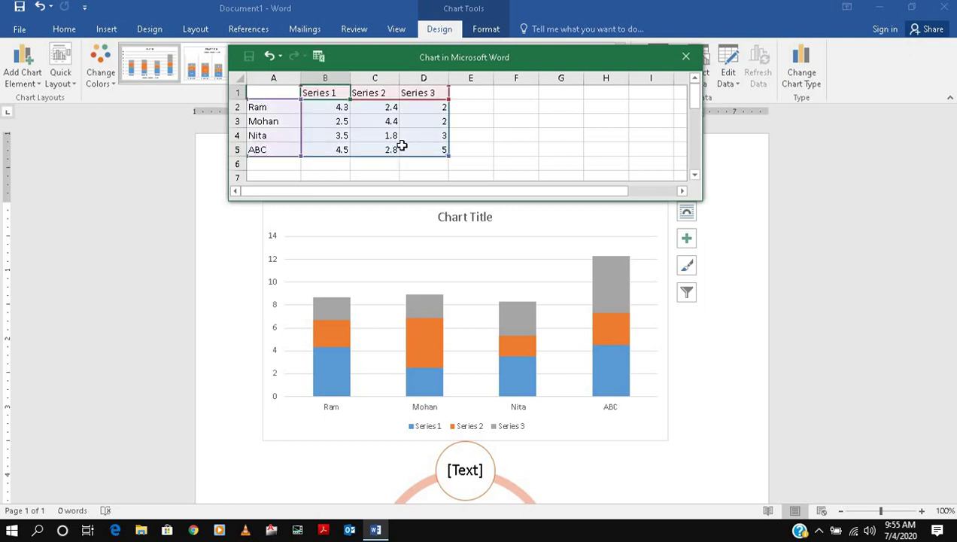
type("<")
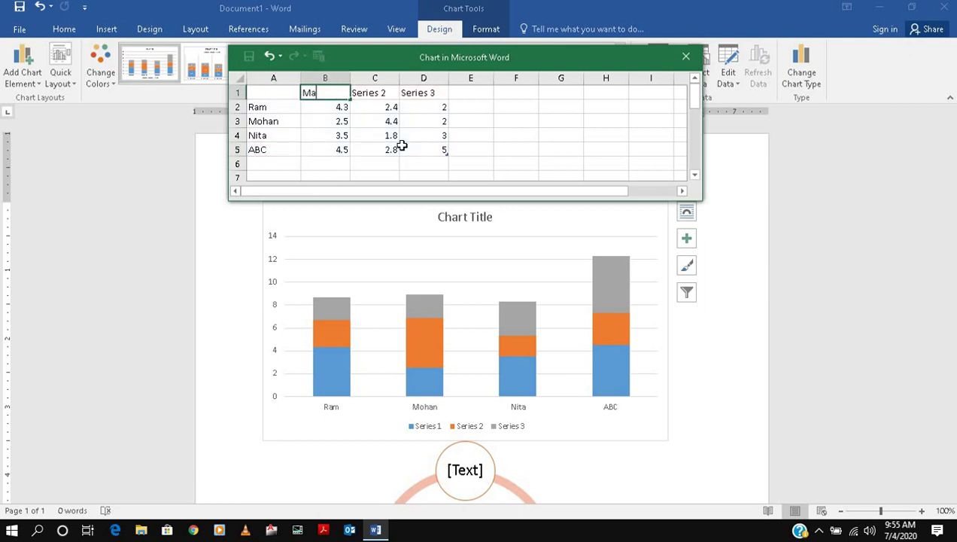
left_click(371, 93)
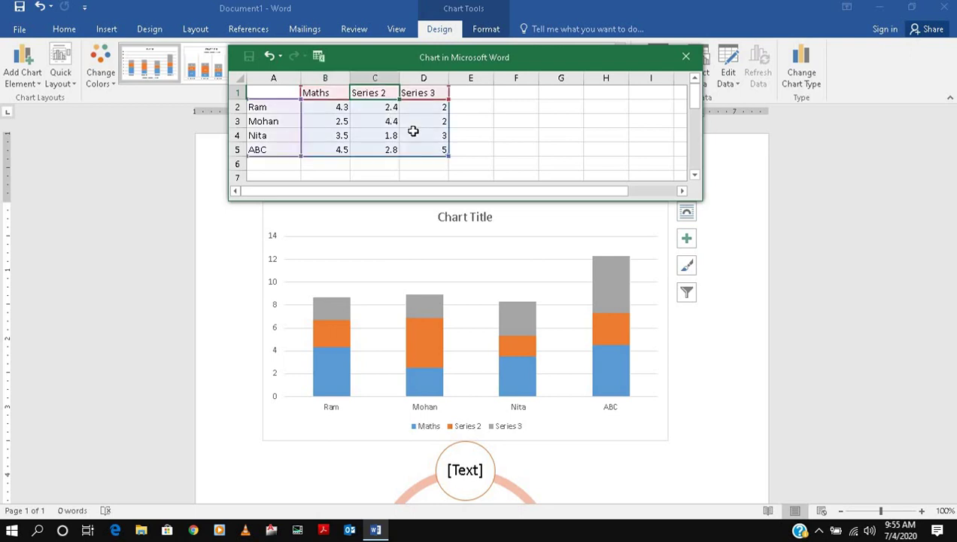
type("C")
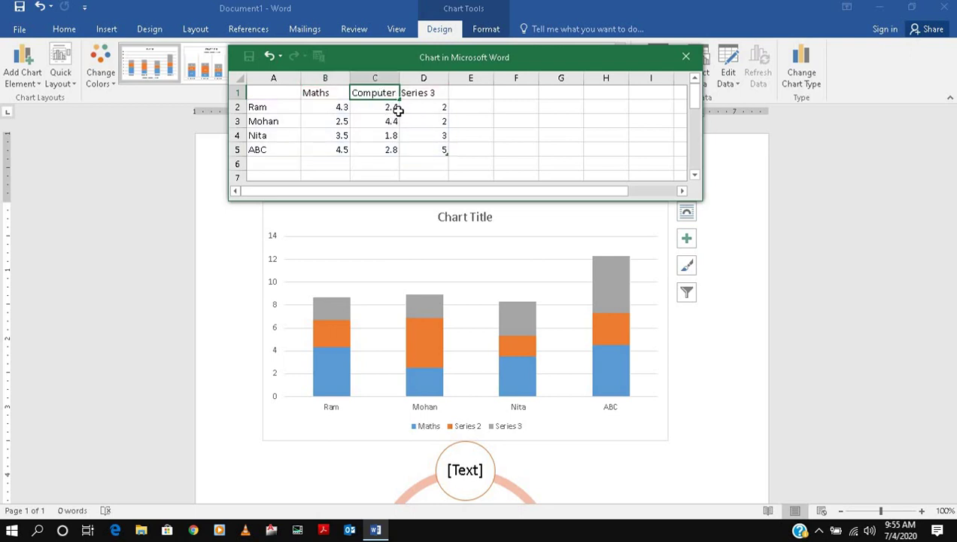
type("omputer")
left_click(430, 96)
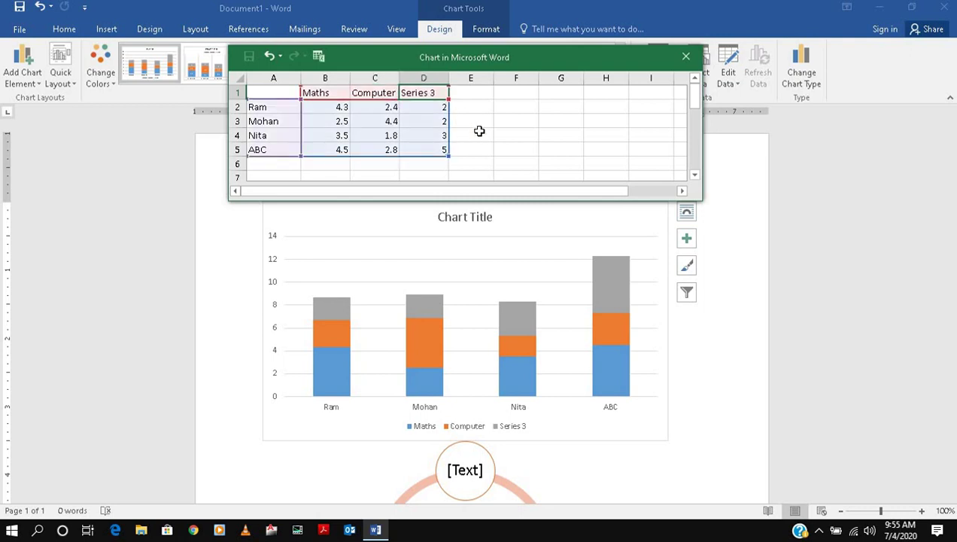
type("SST")
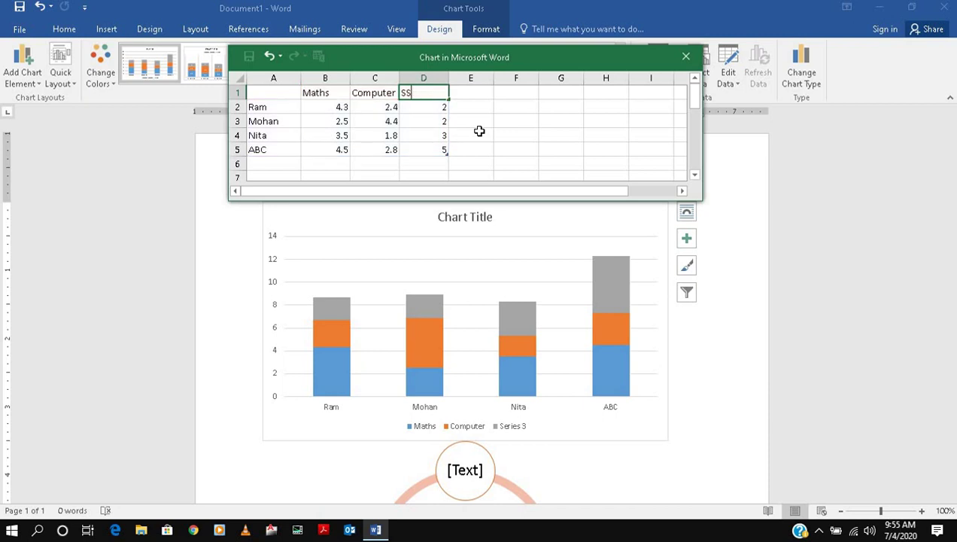
left_click(477, 91)
type("Art")
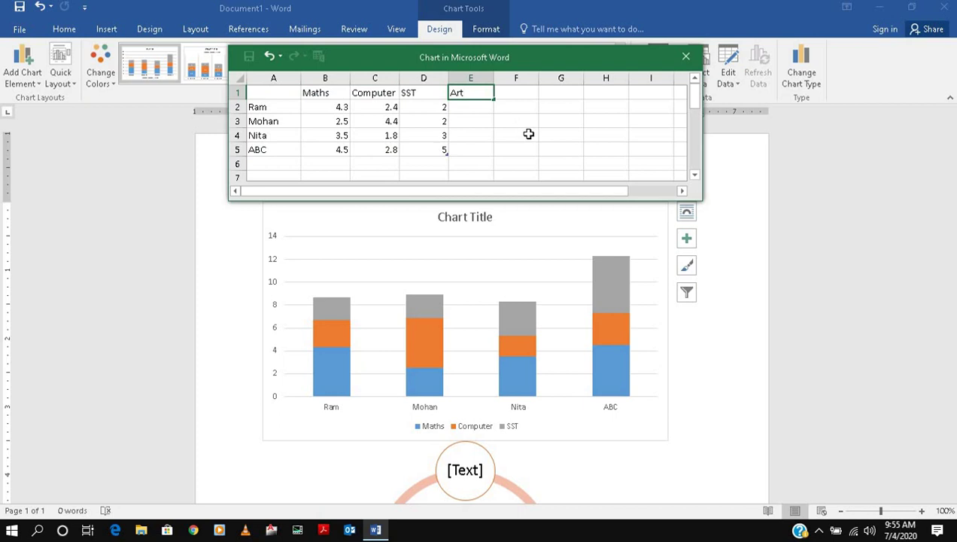
- Set the Maths values of the four categories to 10, 5, 4 and 2
left_click(346, 105)
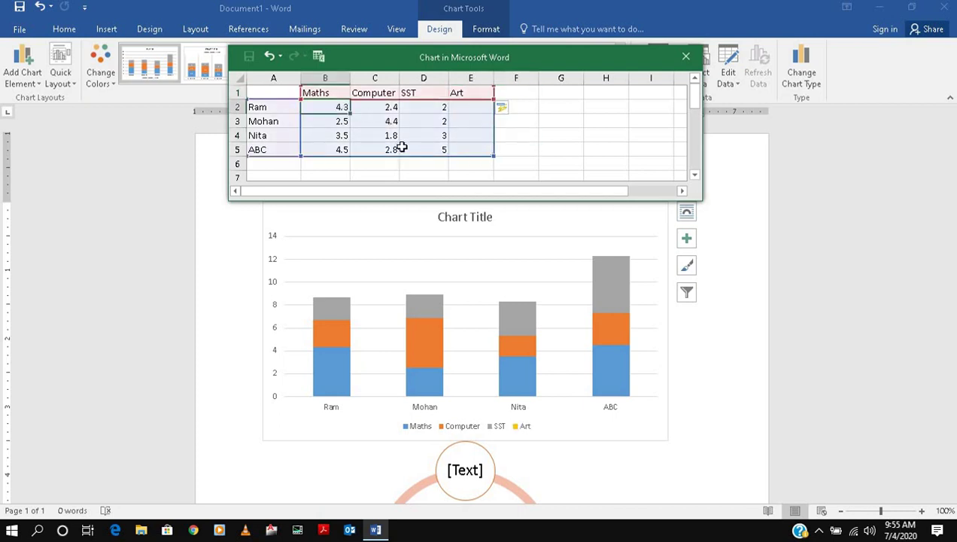
type("10")
key("Return")
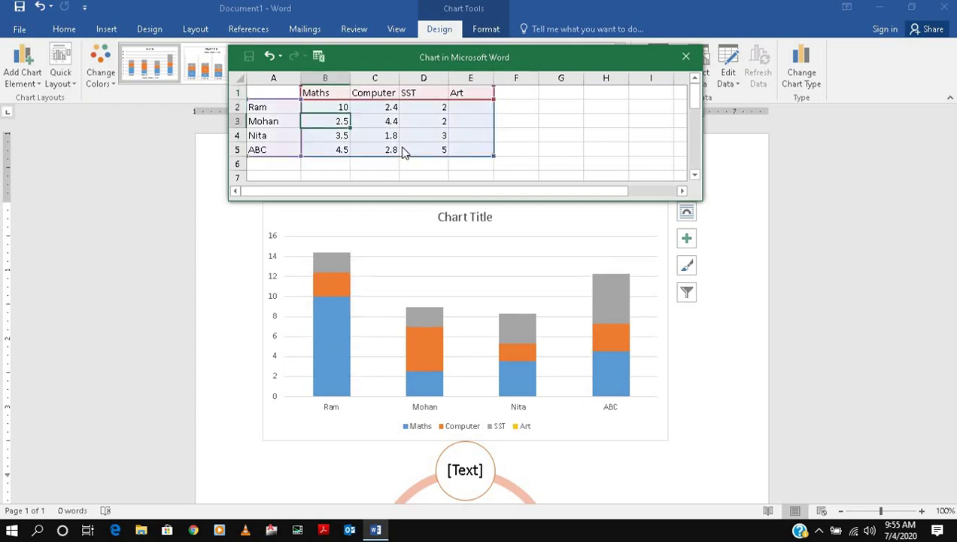
type("5")
key("Return")
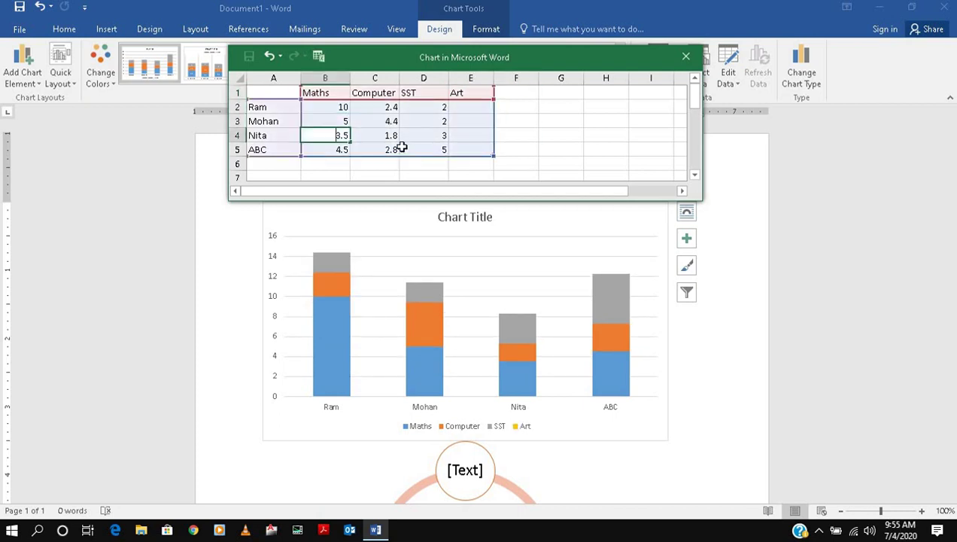
type("4")
key("Return")
type("2")
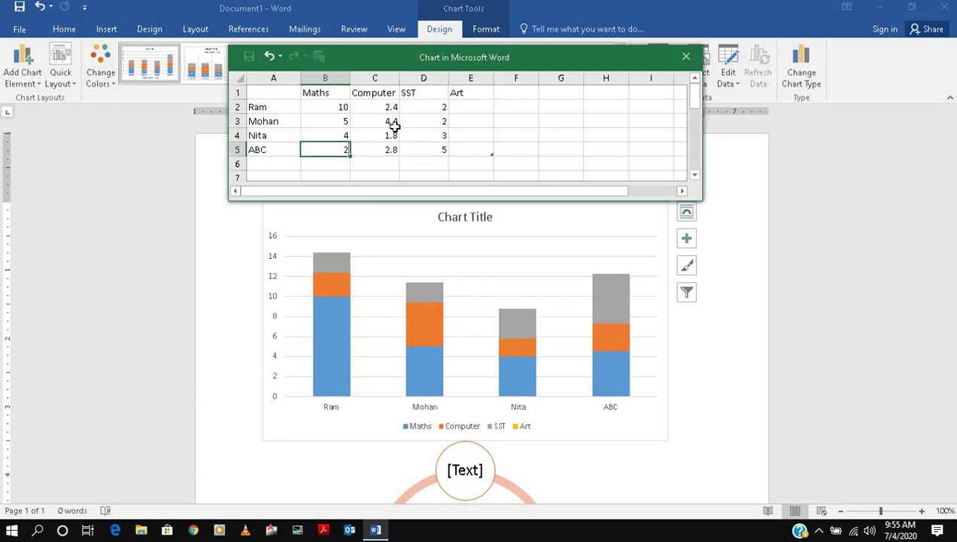
- Set the first category's Art value to 5 and close the chart data sheet
left_click(382, 107)
left_click(469, 107)
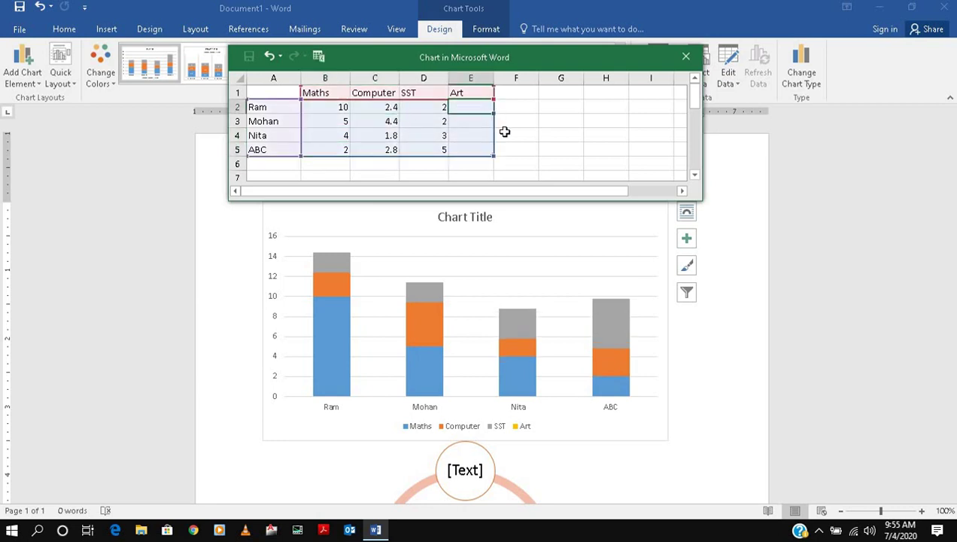
type("5")
left_click(558, 149)
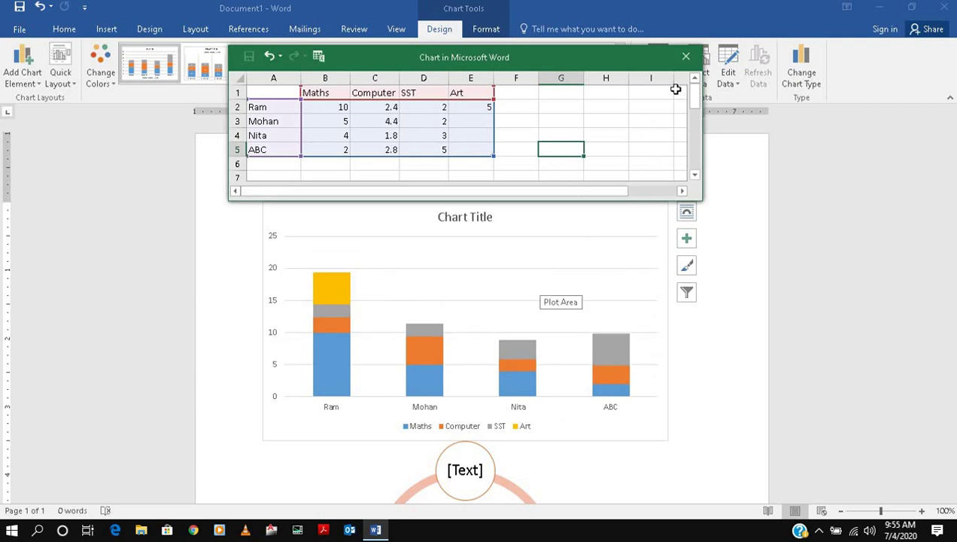
left_click(685, 59)
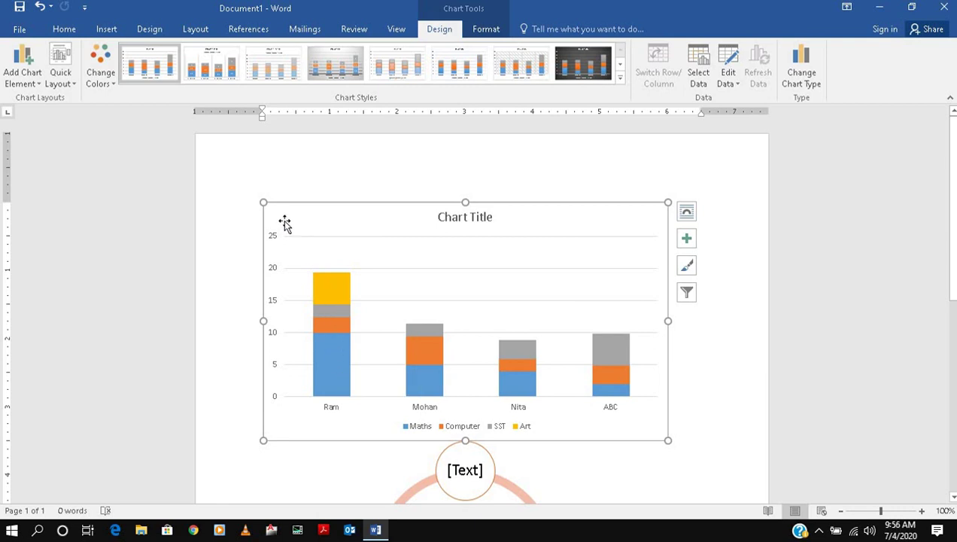
- Apply the quick layout that shows a data table with legend keys beneath the chart
left_click(69, 85)
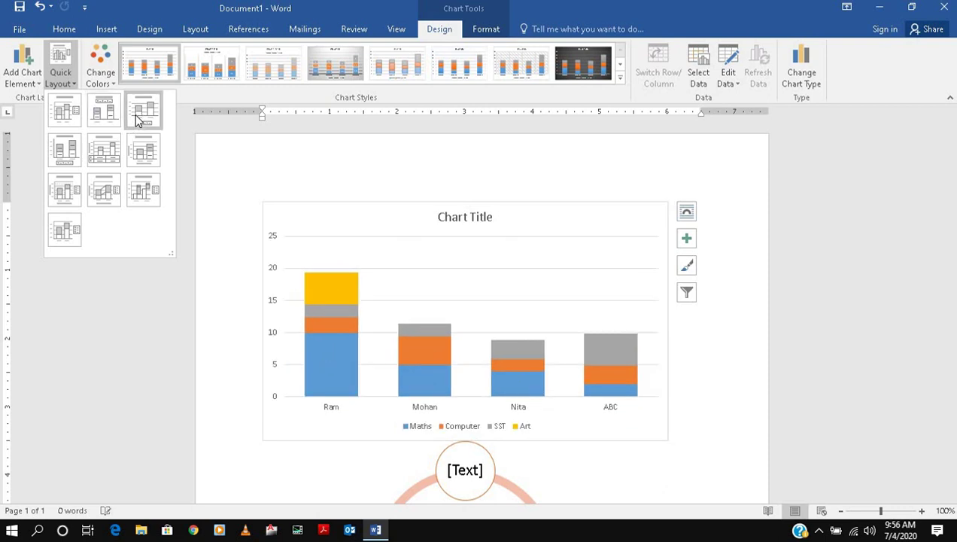
left_click(105, 148)
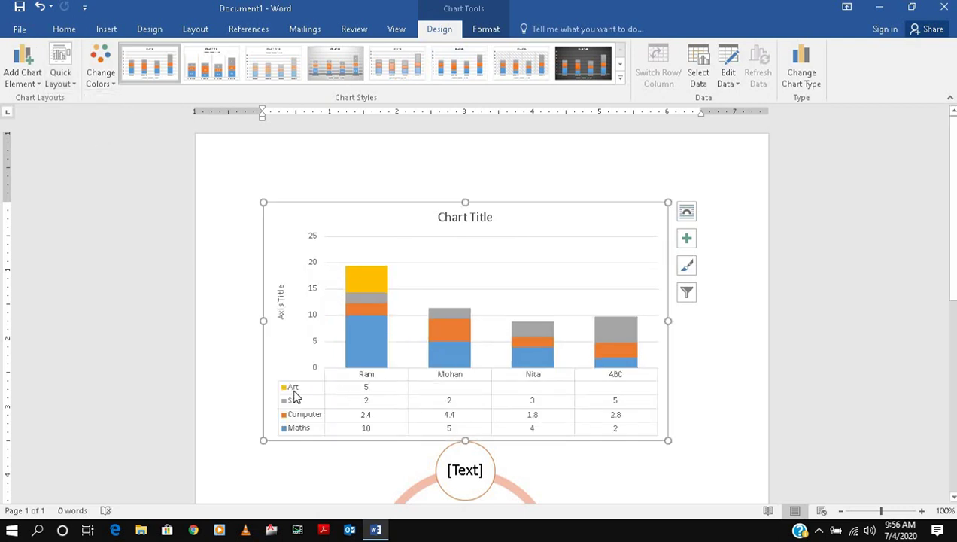
left_click(59, 85)
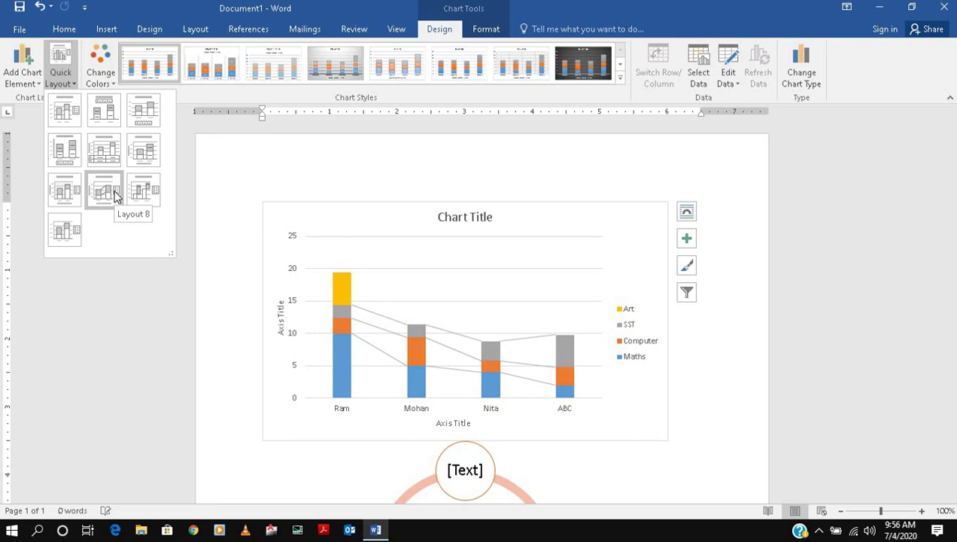
left_click(97, 154)
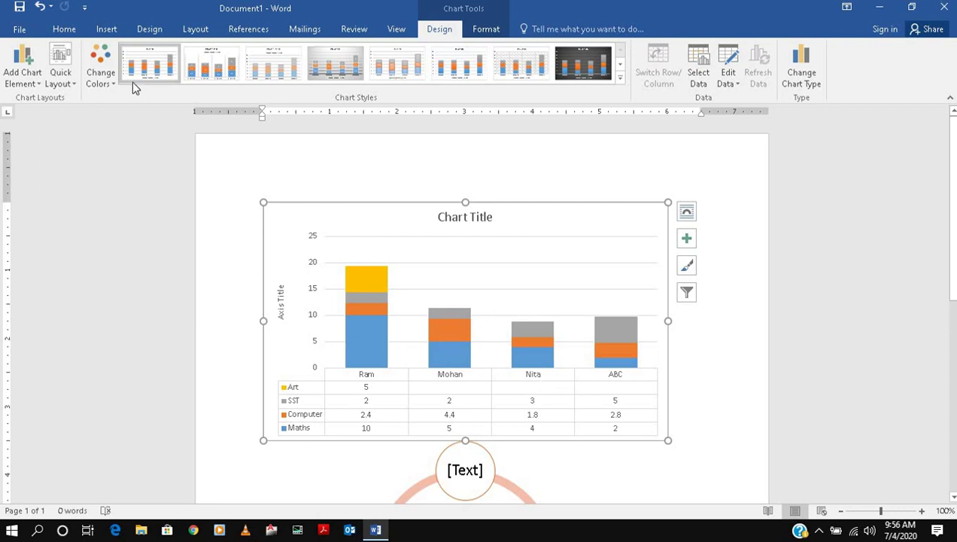
- Recolour the chart with the colourful palette starting orange, yellow, green and brown, and apply the second chart style
left_click(91, 81)
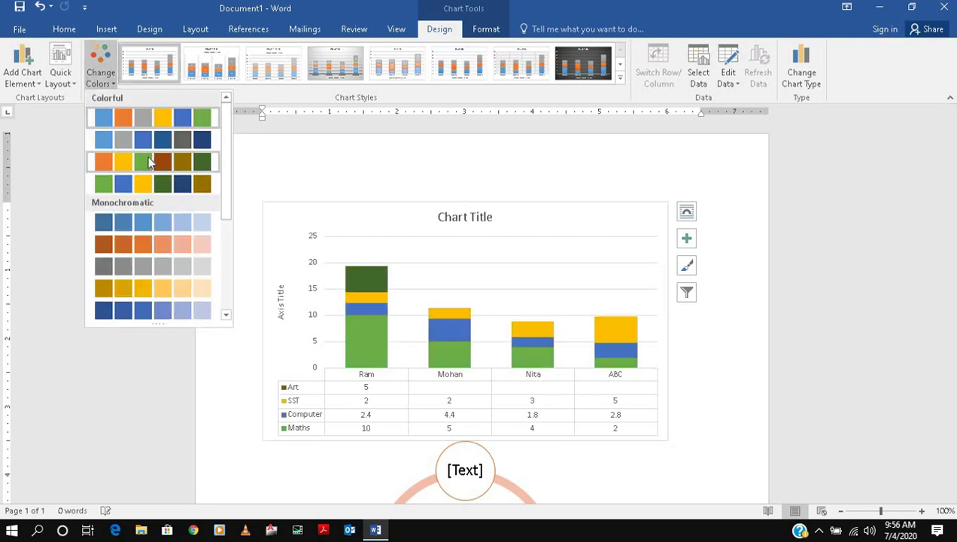
left_click(173, 162)
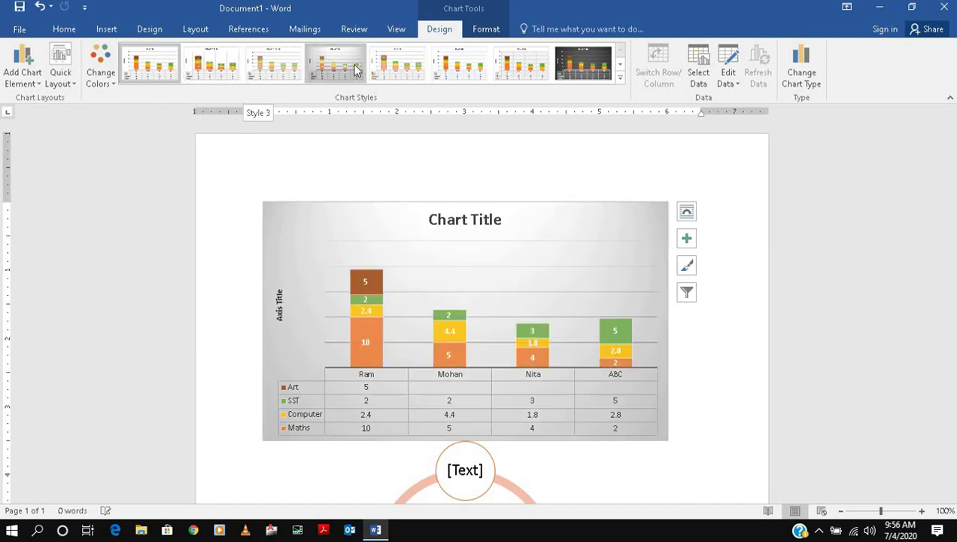
left_click(461, 69)
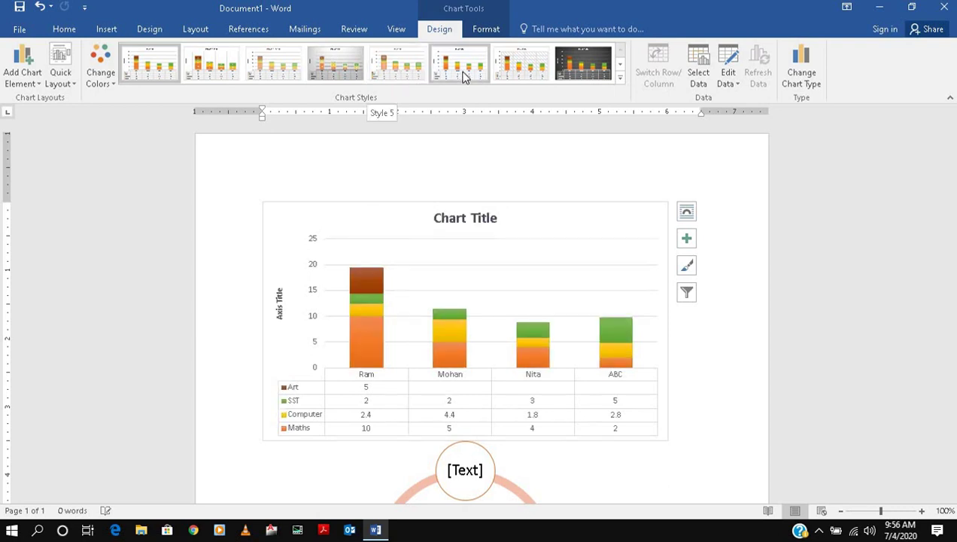
left_click(583, 64)
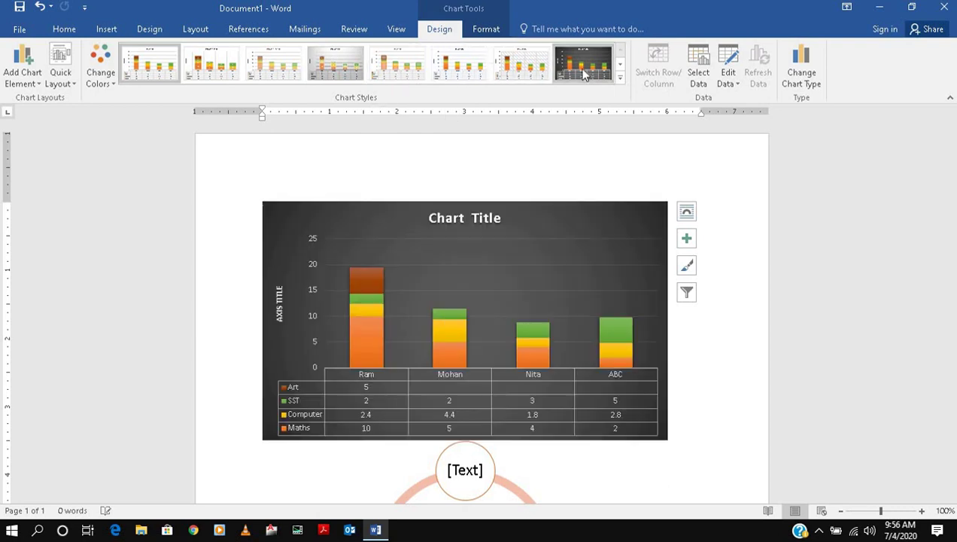
left_click(211, 63)
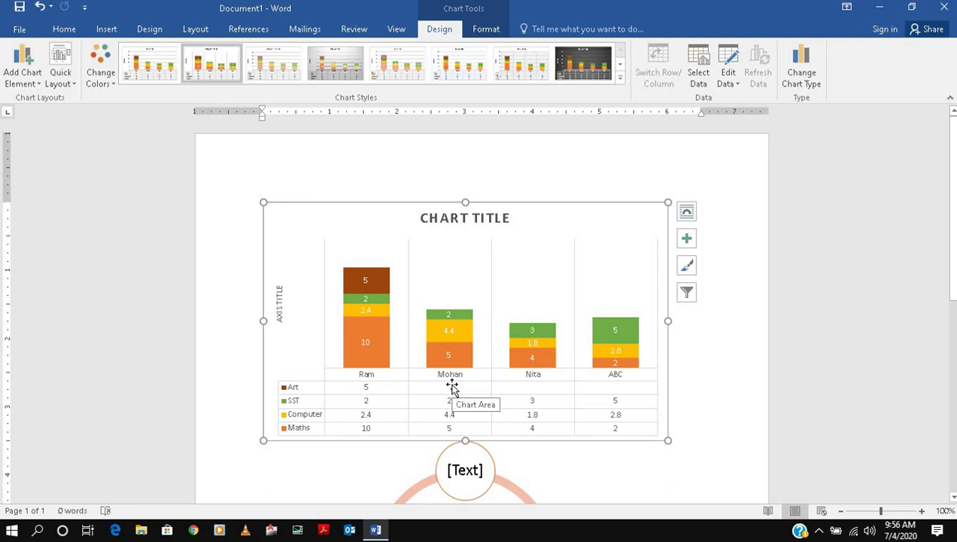
left_click(33, 80)
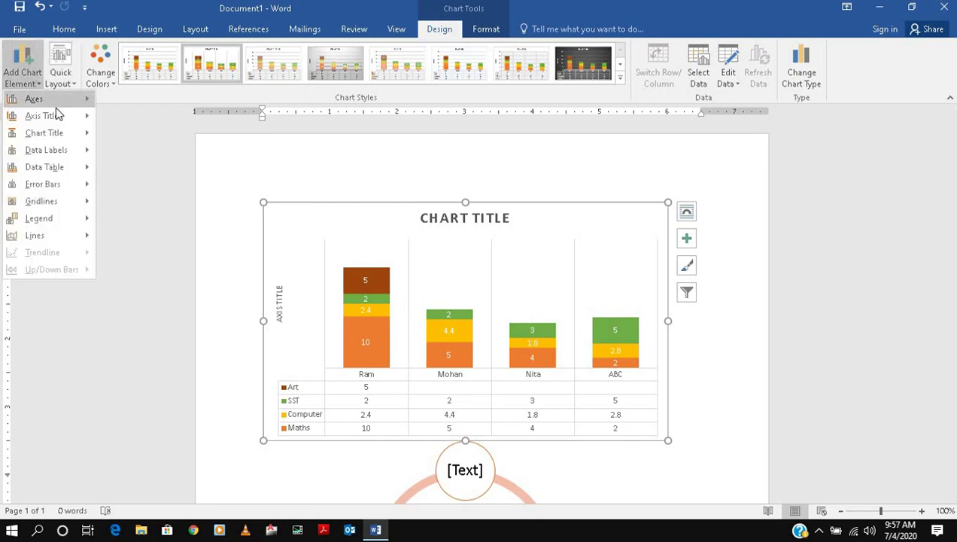
left_click(514, 169)
- Reopen the chart data, set the second category's Art value to 2, and close the data sheet
left_click(720, 88)
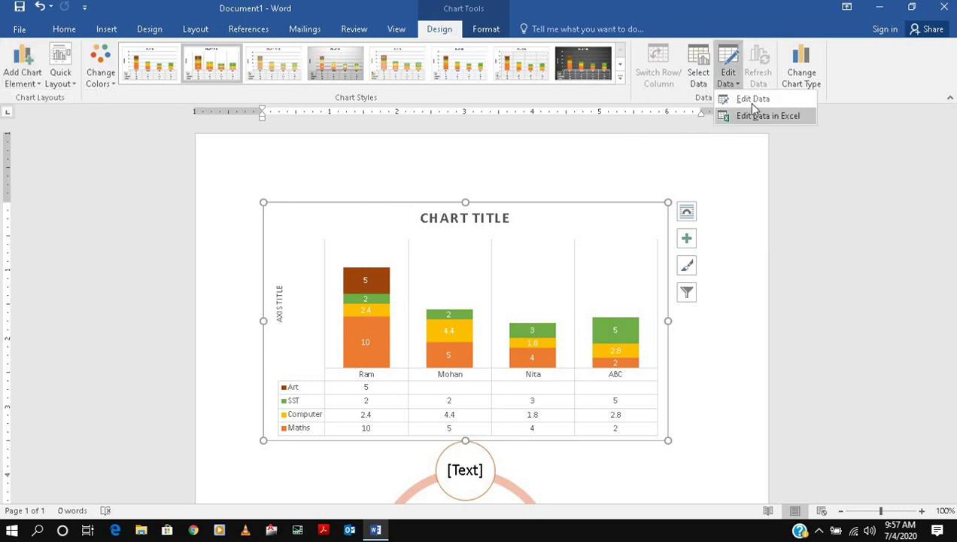
left_click(752, 99)
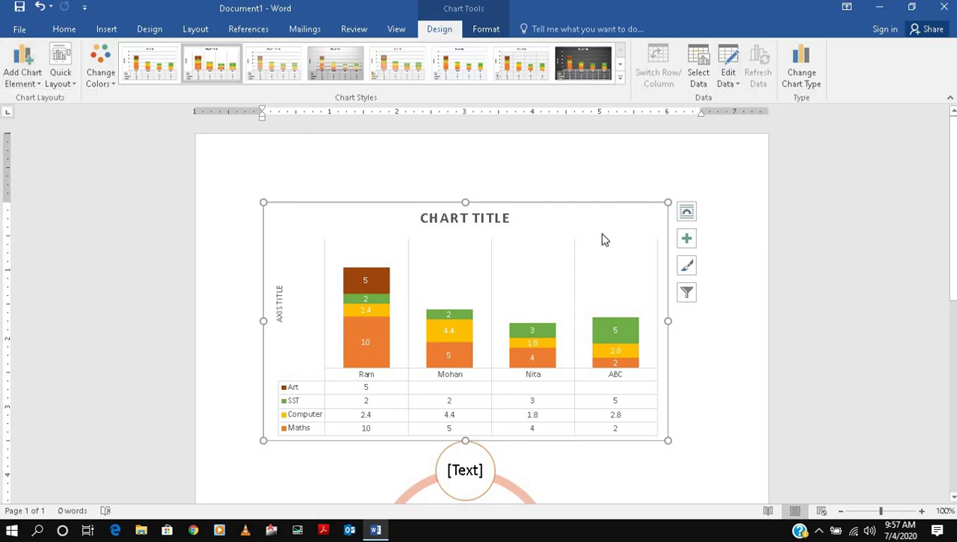
left_click(461, 121)
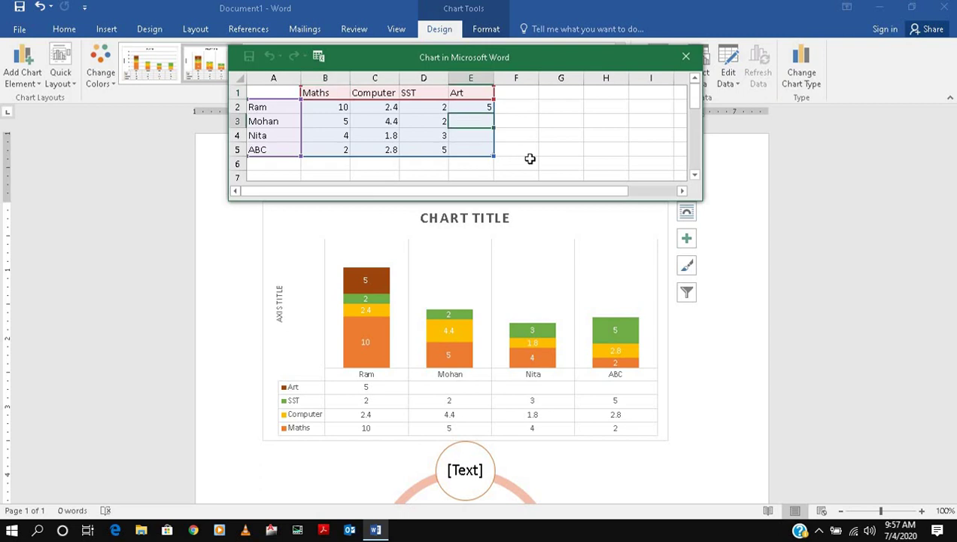
type("2")
left_click(529, 250)
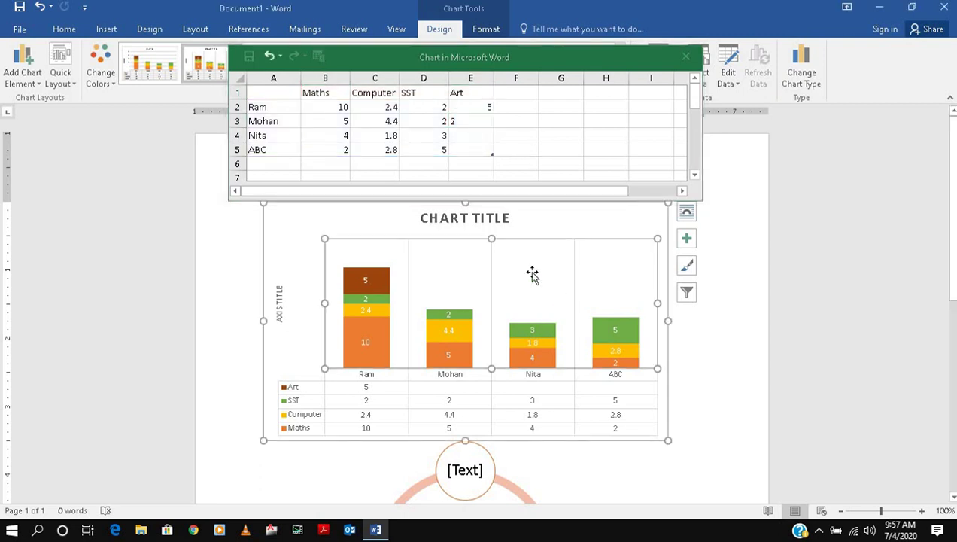
left_click(571, 167)
left_click(686, 60)
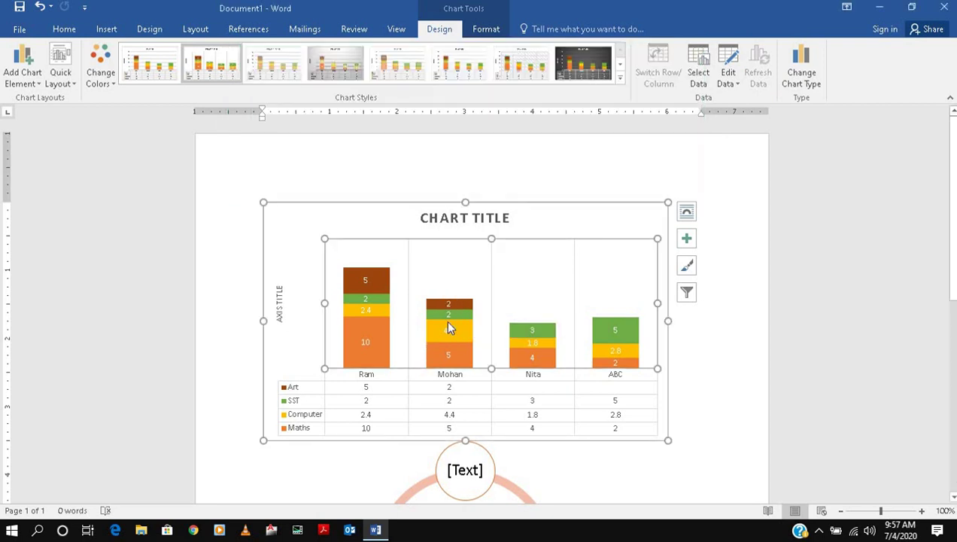
mouse_move(449, 328)
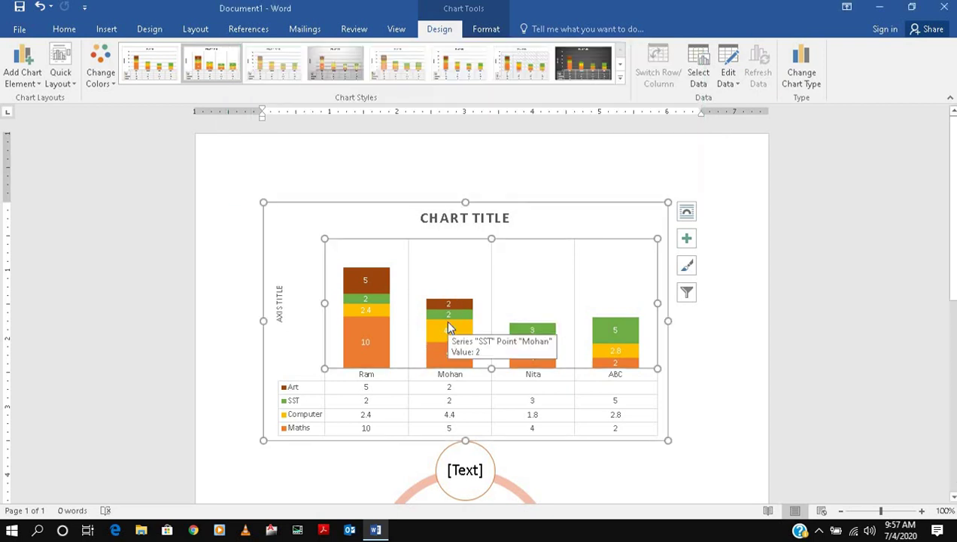
- Change the chart type of the marks chart from stacked column to Line with Markers
left_click(149, 28)
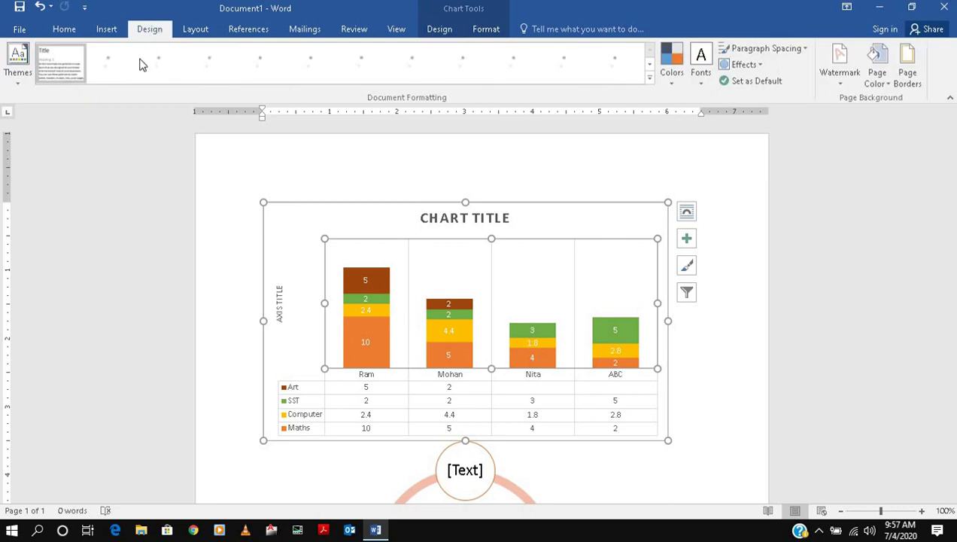
left_click(114, 30)
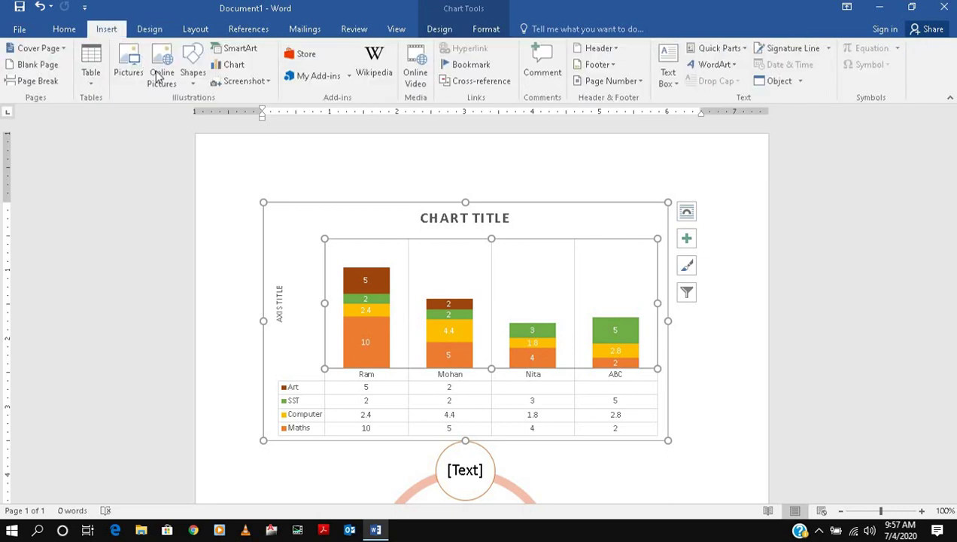
left_click(242, 68)
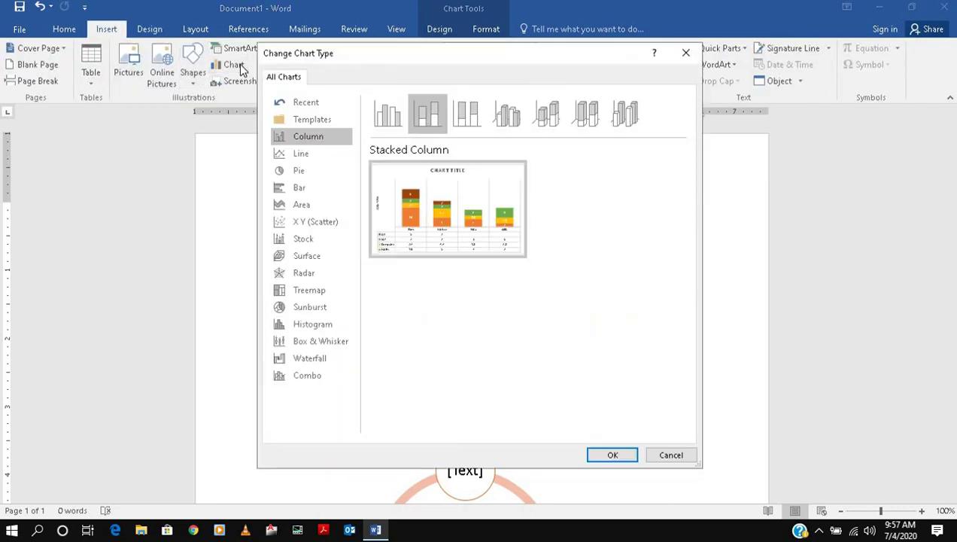
left_click(303, 158)
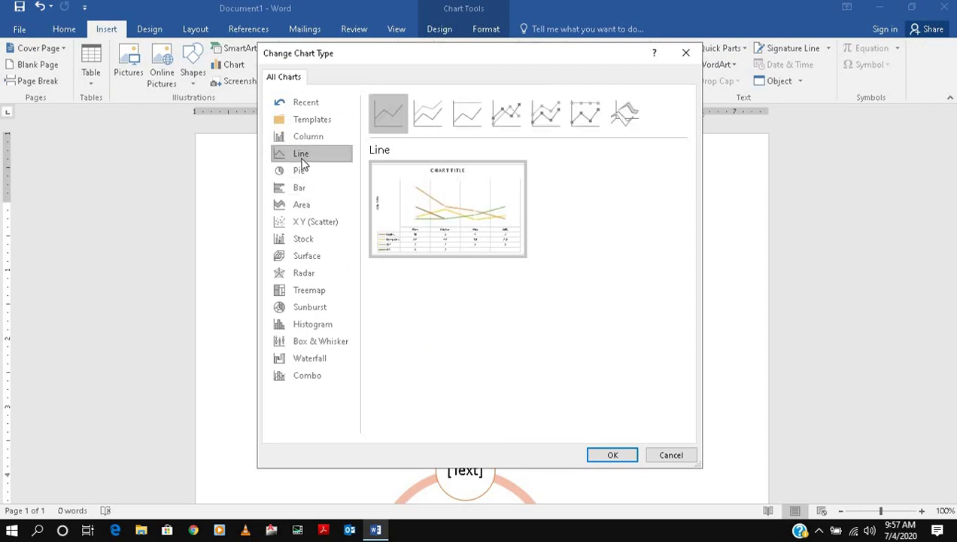
left_click(509, 116)
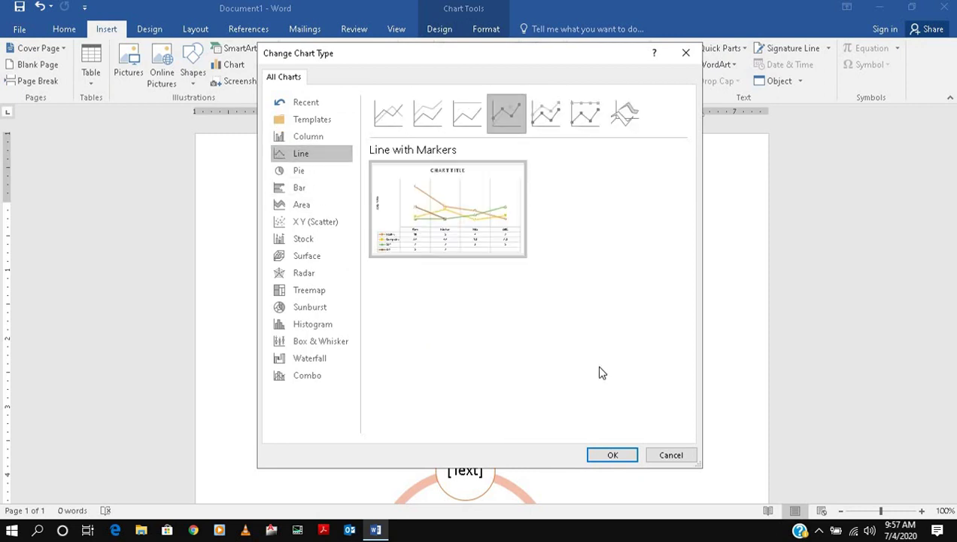
left_click(619, 456)
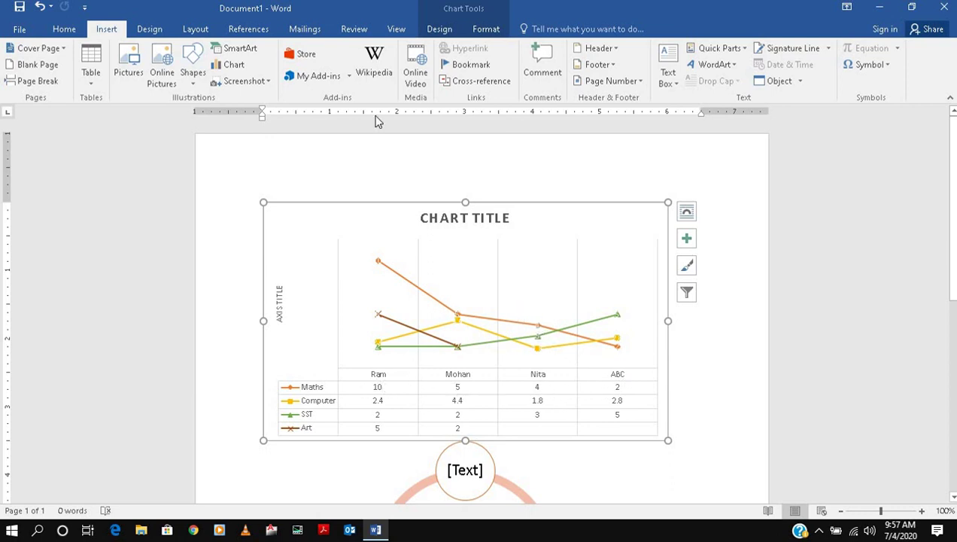
- Change the chart type of the marks chart to 3-D Clustered Bar
left_click(233, 84)
left_click(232, 66)
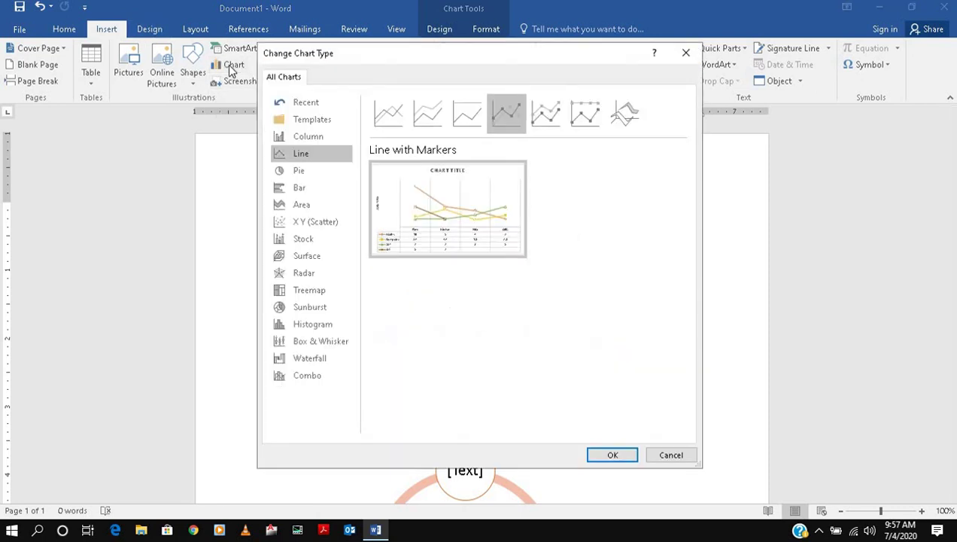
mouse_move(427, 193)
left_click(301, 189)
left_click(506, 119)
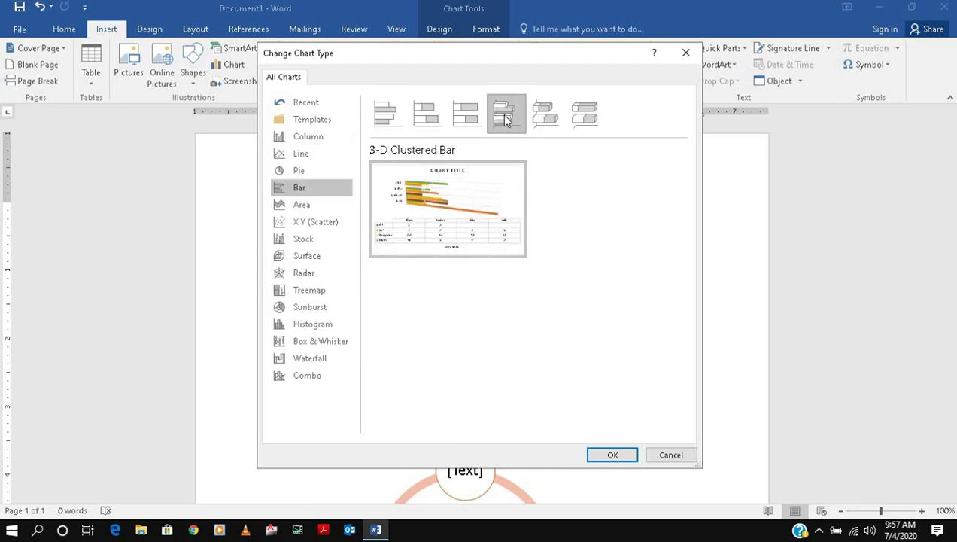
left_click(617, 454)
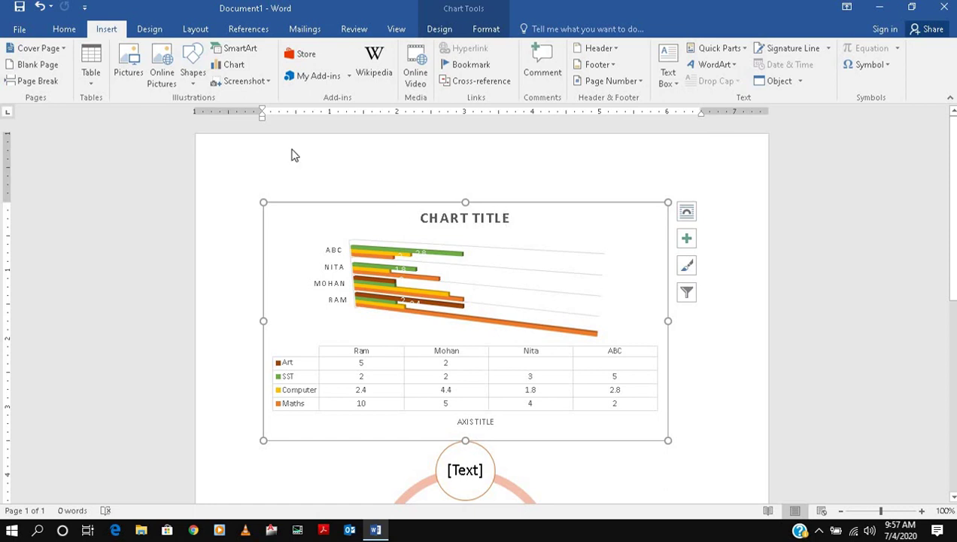
- Change the marks chart to the Pareto type from the Histogram category
left_click(233, 65)
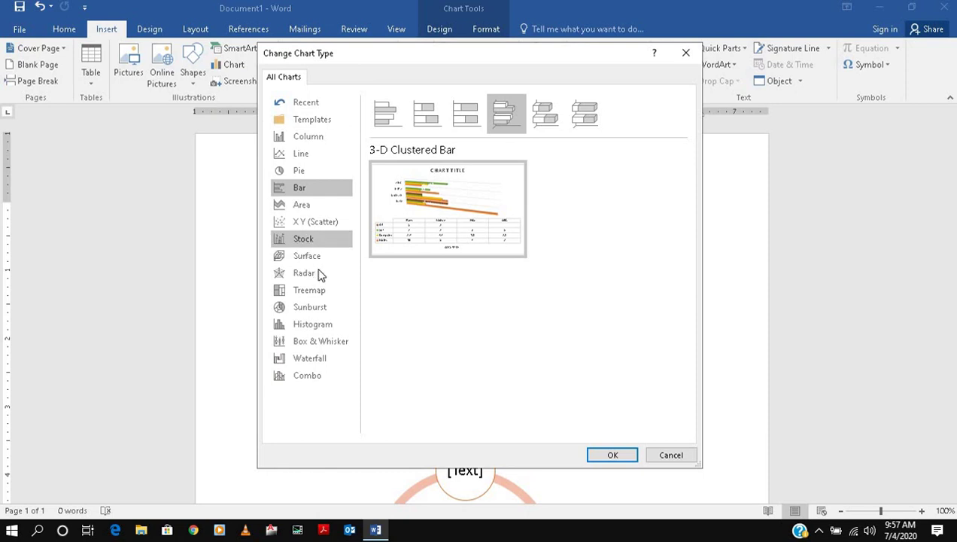
left_click(326, 323)
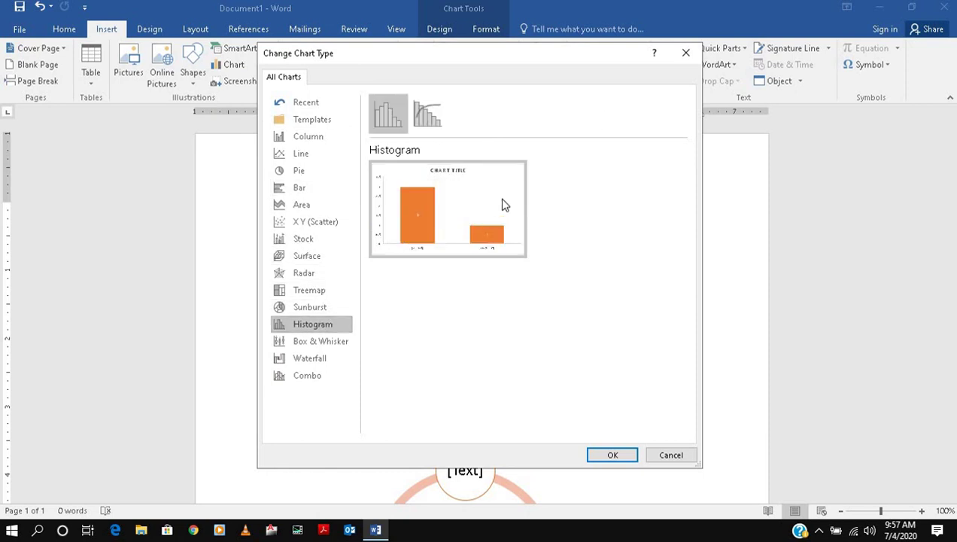
mouse_move(485, 190)
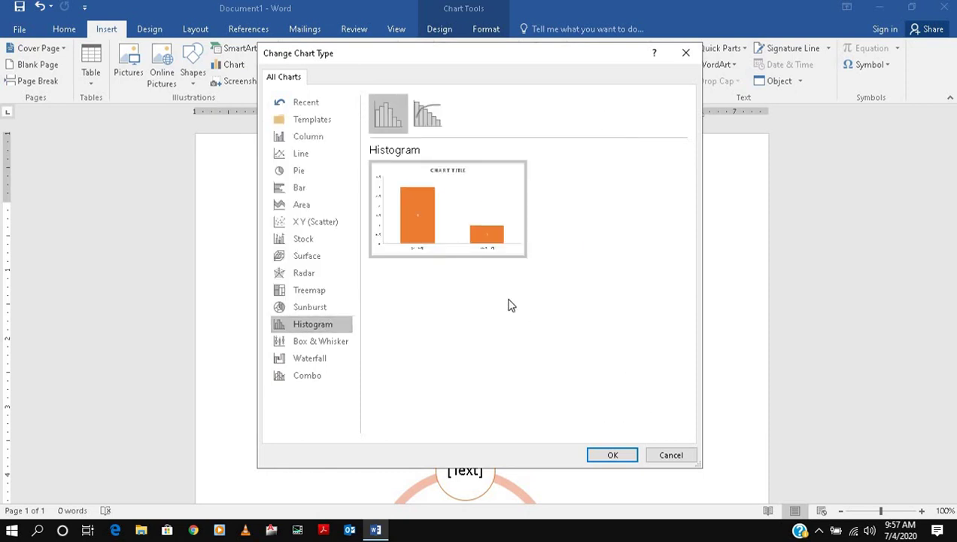
left_click(428, 125)
left_click(606, 456)
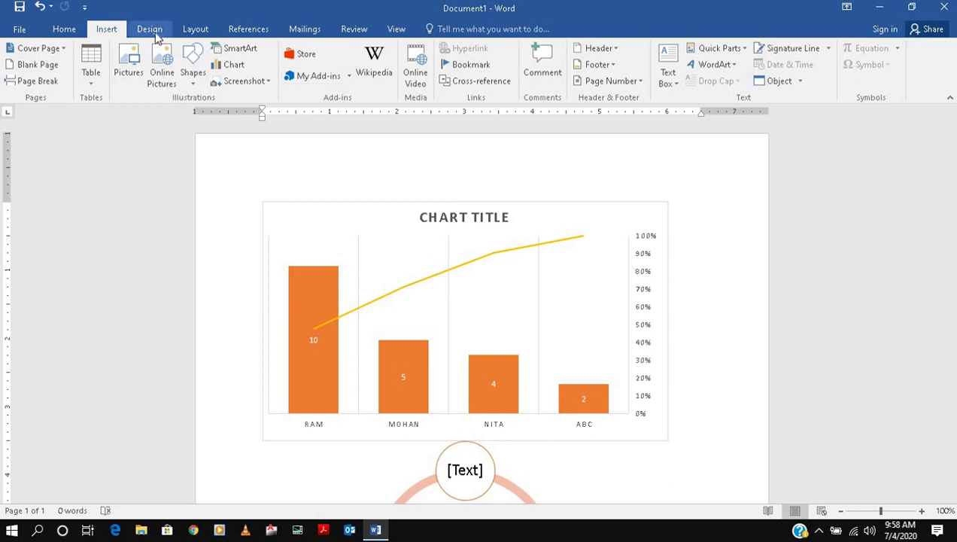
- Insert a new basic pie chart with the default quarterly sales data and close its data sheet
left_click(243, 67)
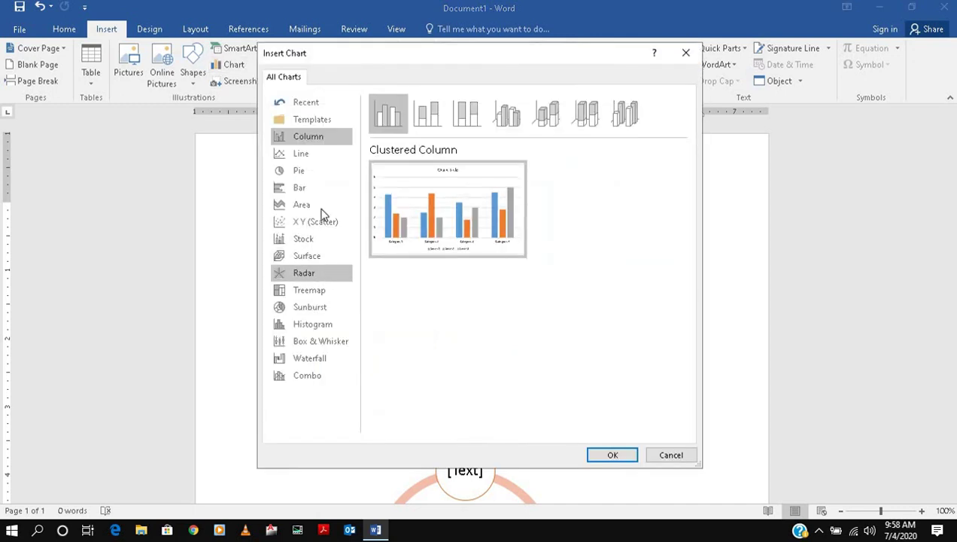
left_click(305, 170)
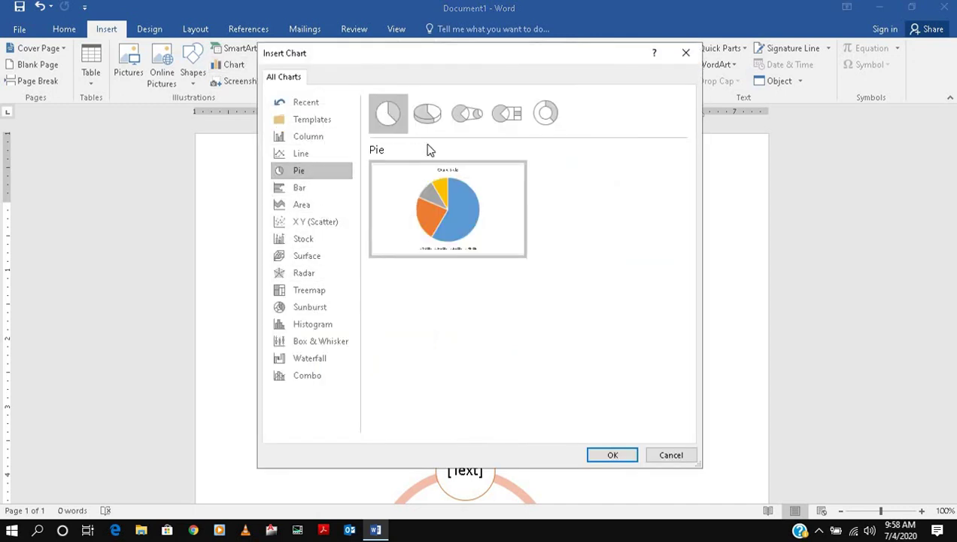
left_click(606, 451)
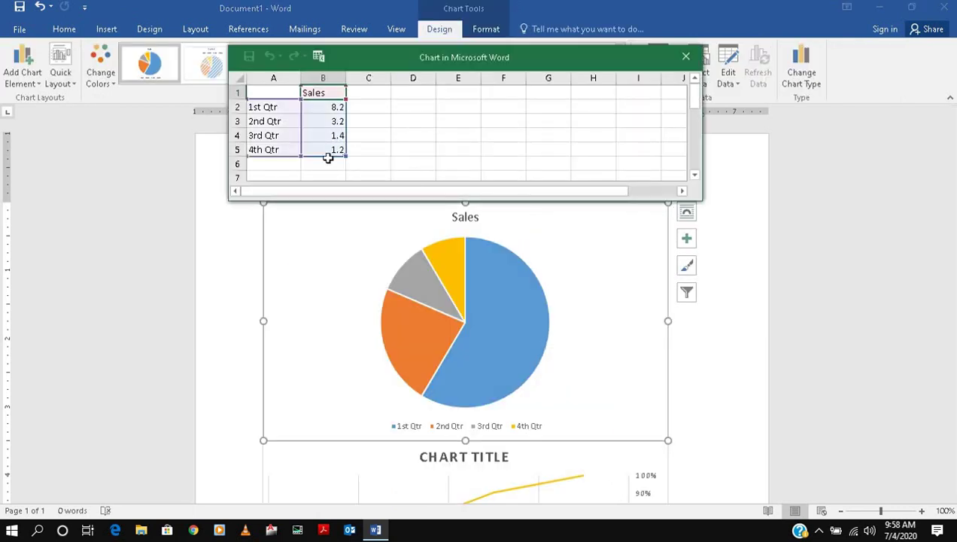
left_click(685, 57)
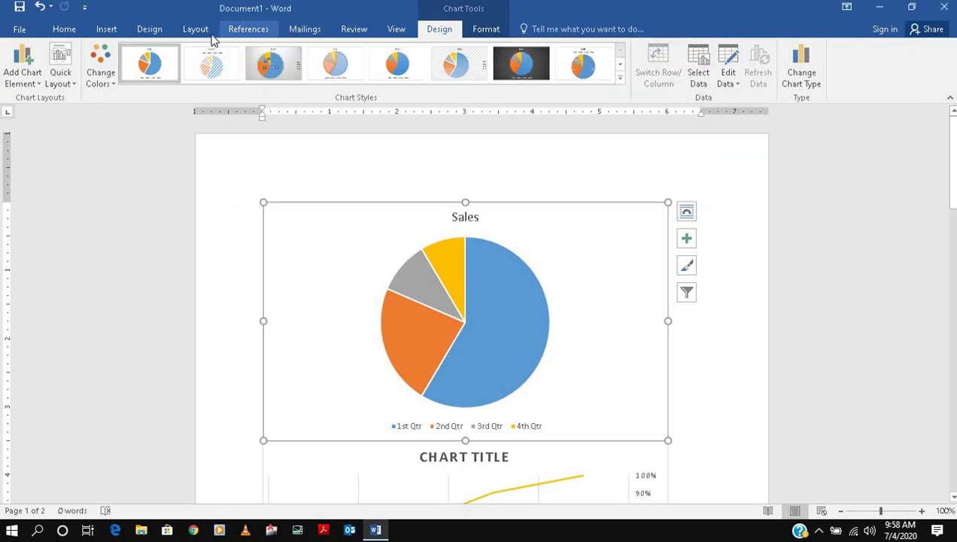
- Change the Sales pie chart to the Stacked Column type
left_click(150, 32)
left_click(106, 30)
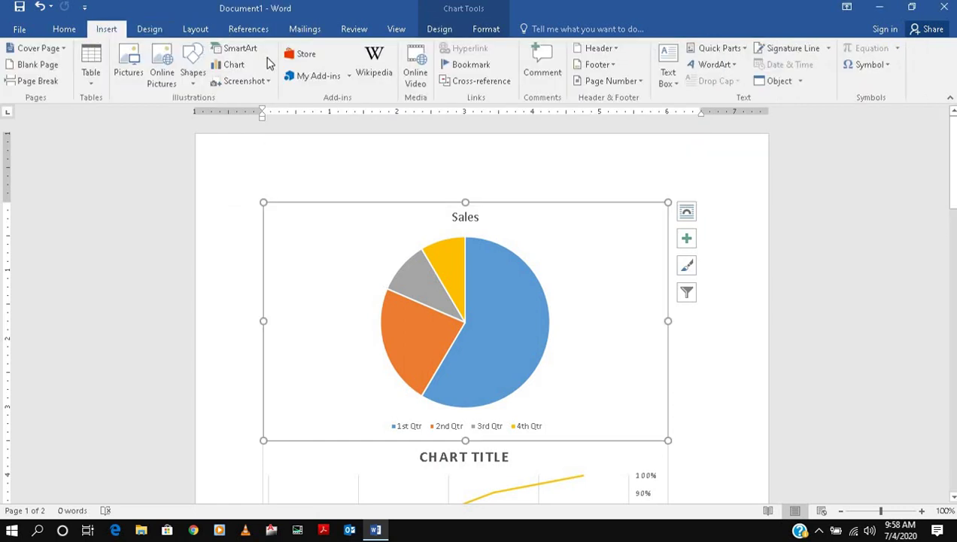
left_click(230, 66)
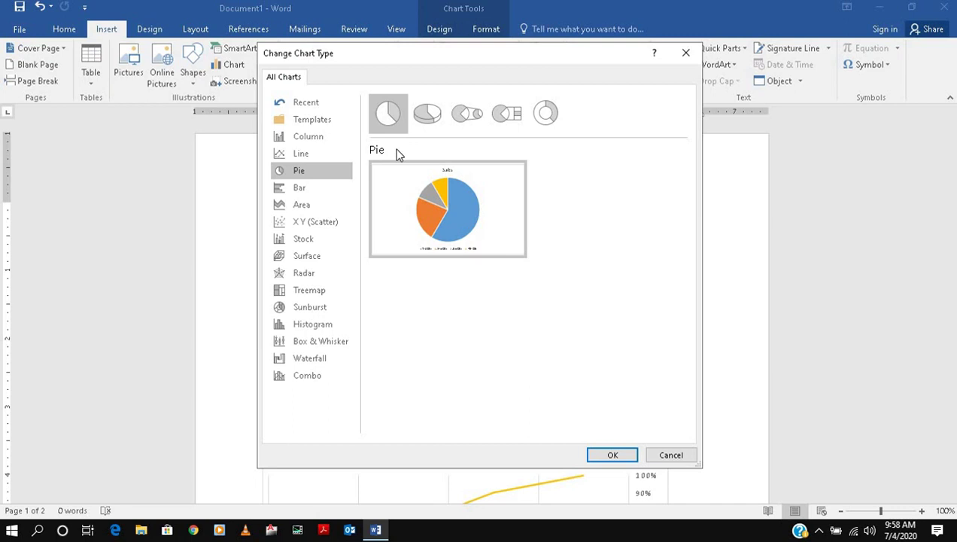
left_click(307, 138)
left_click(427, 114)
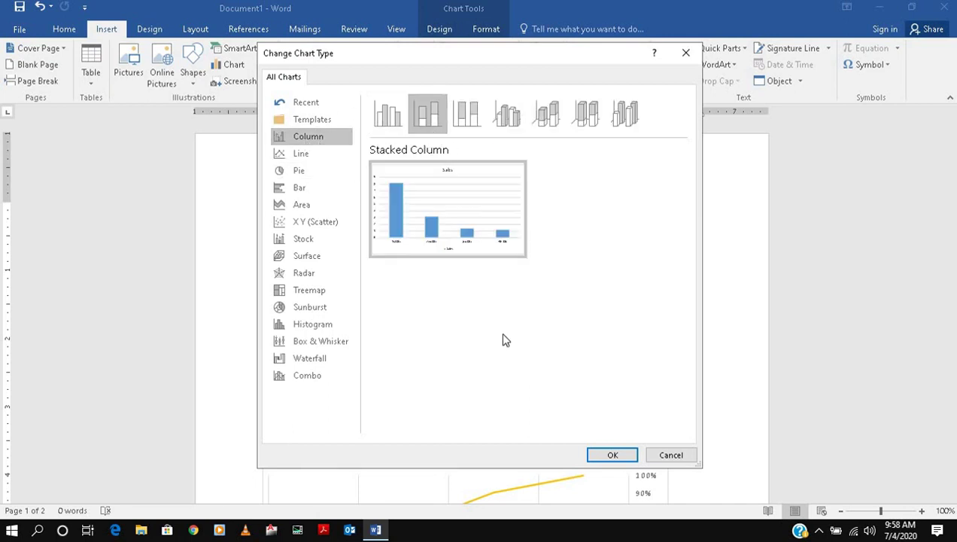
left_click(606, 455)
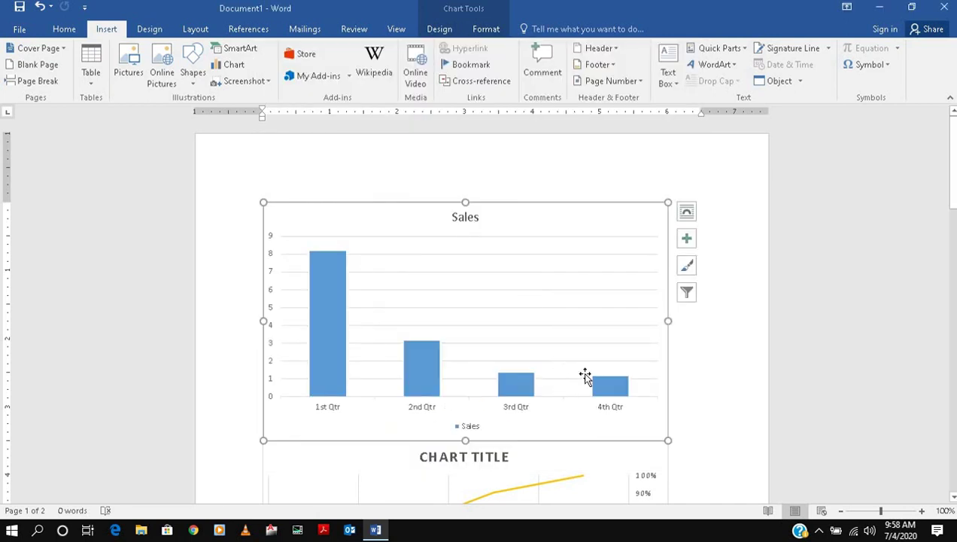
- Minimize the document window to show the desktop
scroll(586, 375, "down", 10)
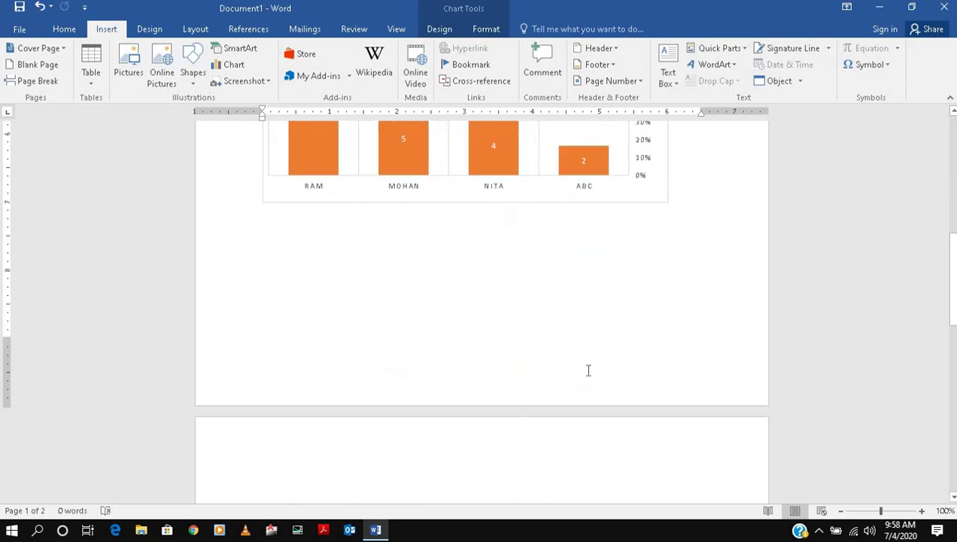
scroll(589, 374, "down", 4)
scroll(587, 373, "up", 10)
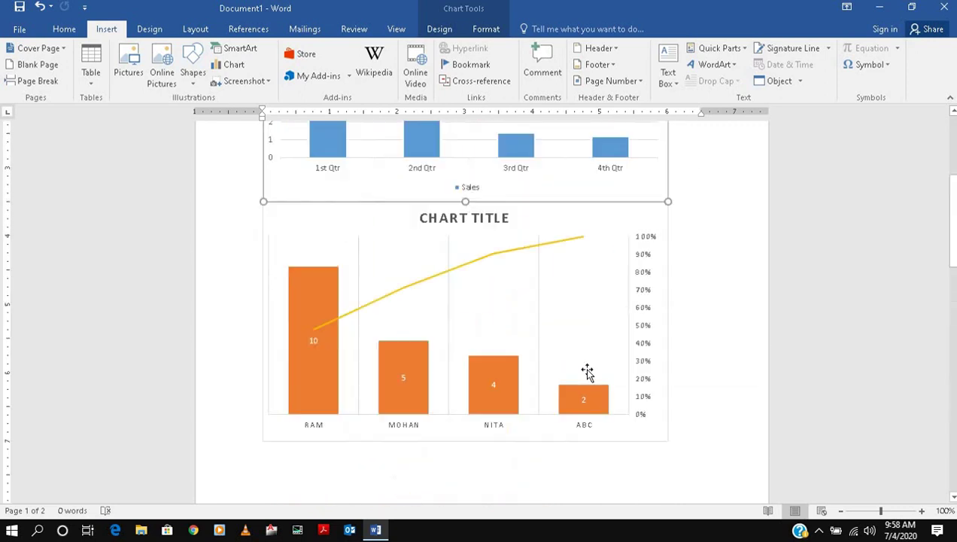
scroll(587, 372, "up", 1)
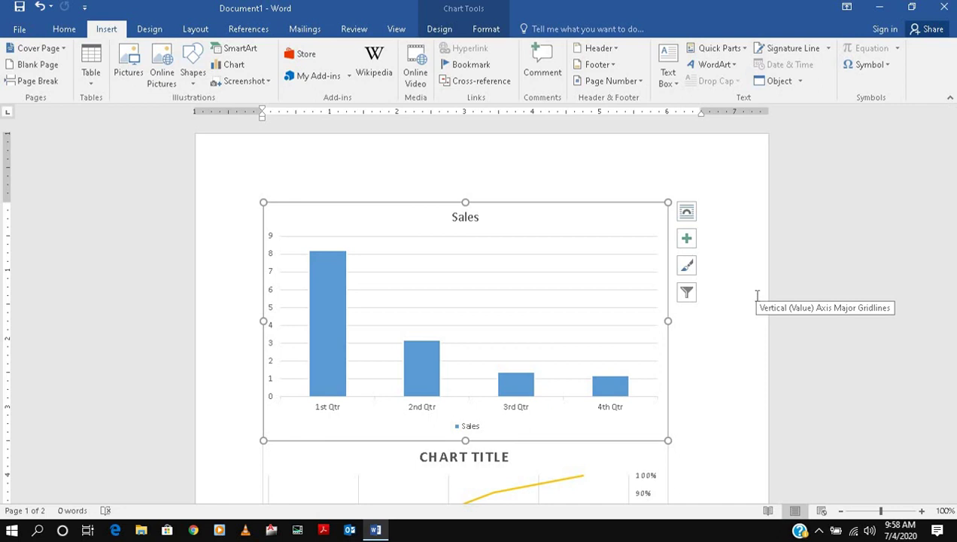
left_click(879, 9)
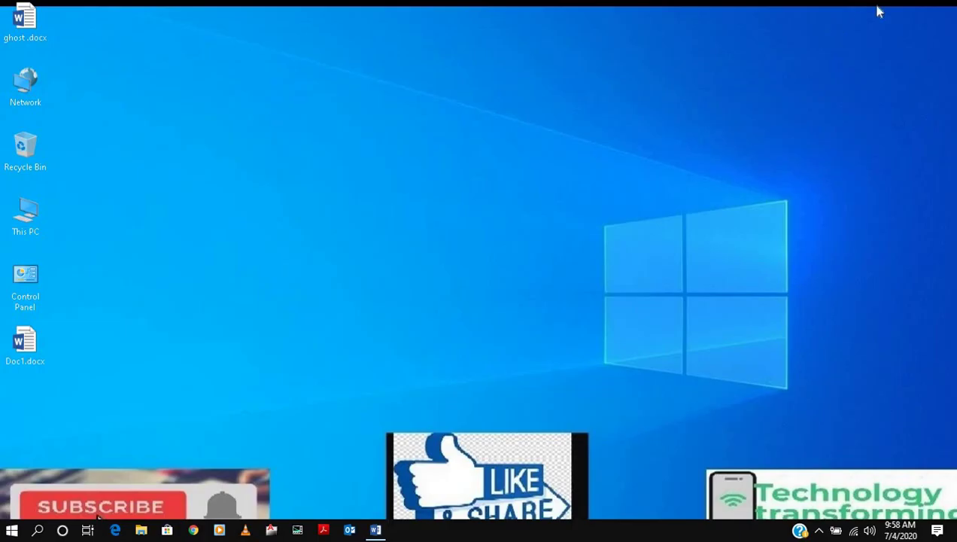